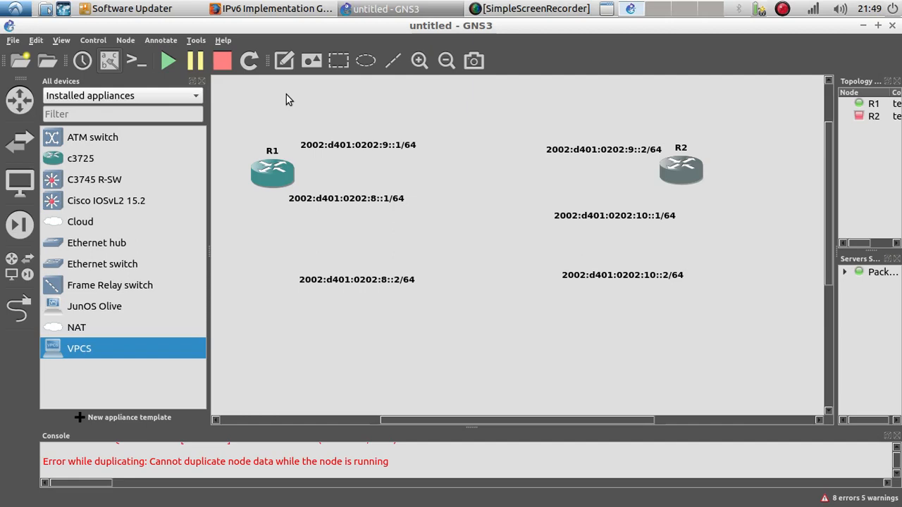
Shift the address labels ending in 9::1/64, 8::2/64, 10::1/64 and 10::2/64 slightly to the left in the topology
drag(330, 149, 322, 150)
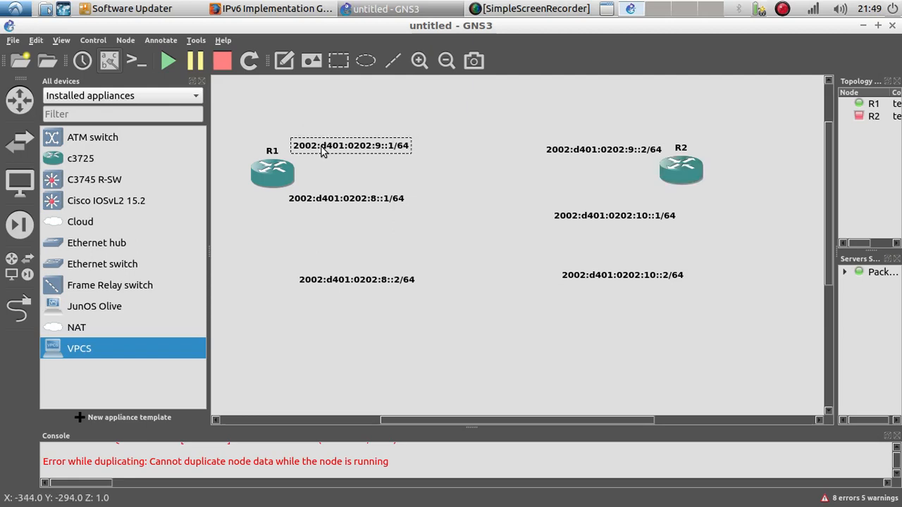
drag(346, 286, 337, 282)
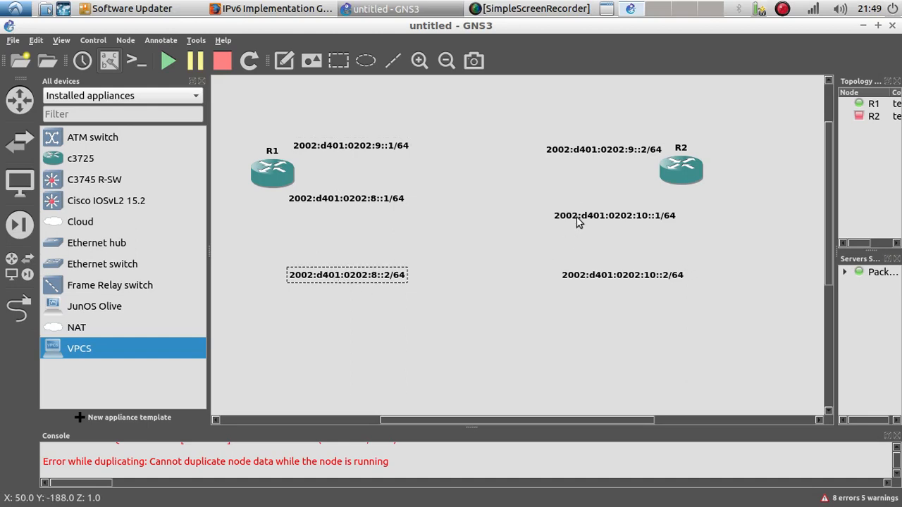
drag(576, 222, 570, 213)
click(570, 276)
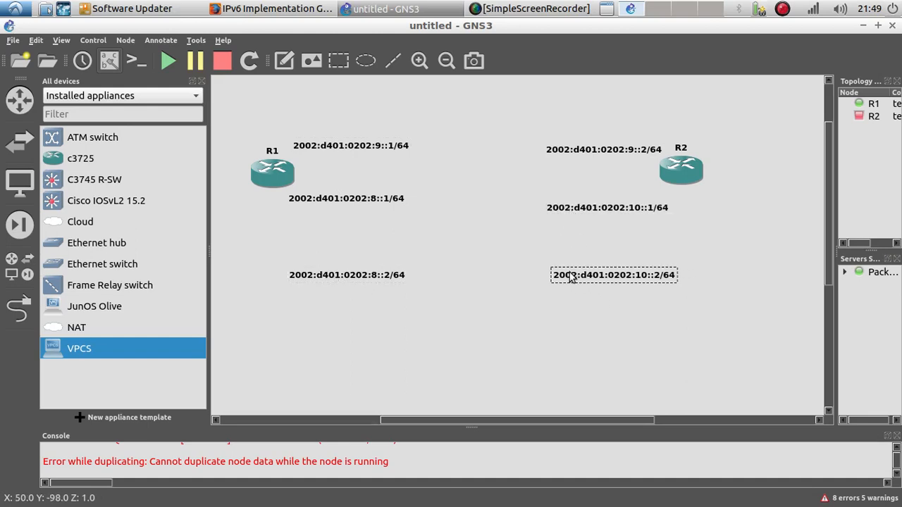
drag(569, 274, 564, 273)
click(469, 276)
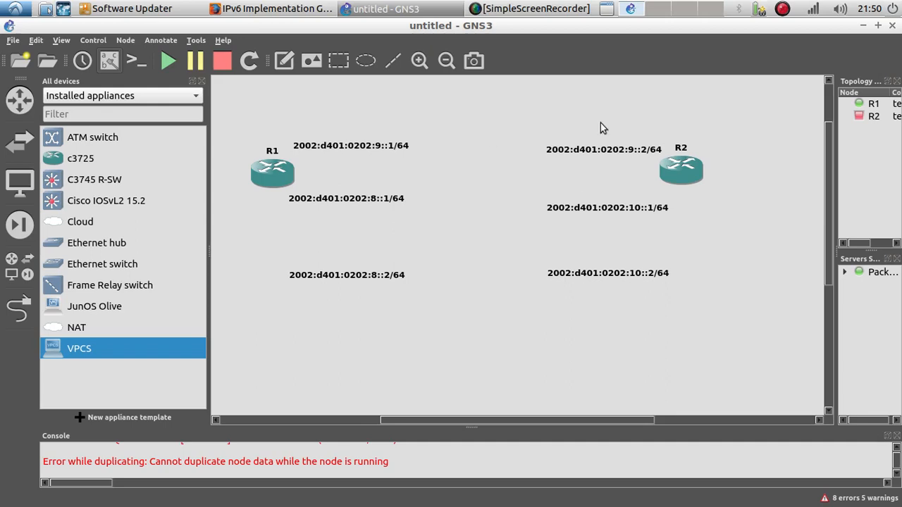
drag(729, 324, 250, 113)
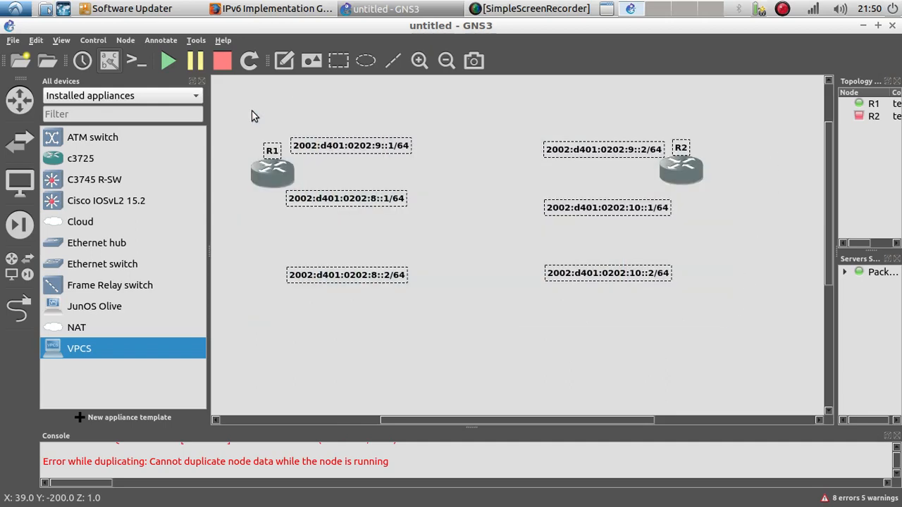
click(296, 114)
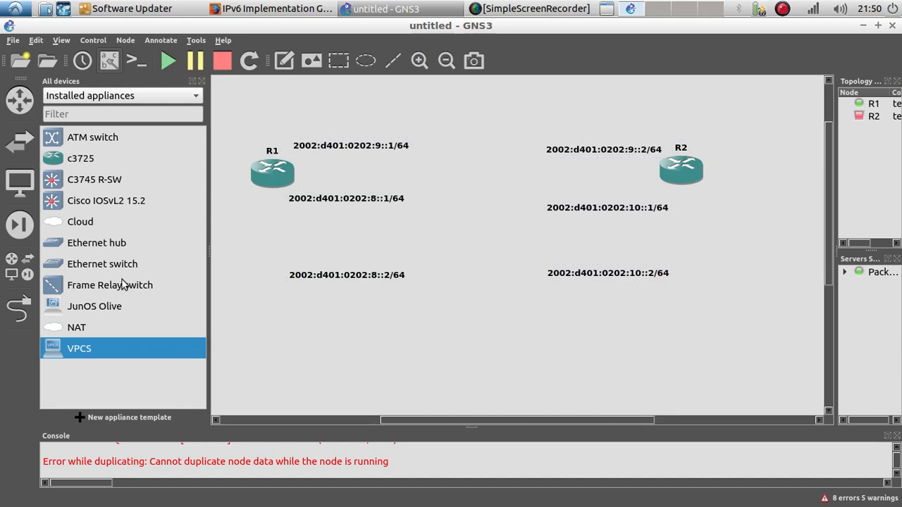
click(90, 308)
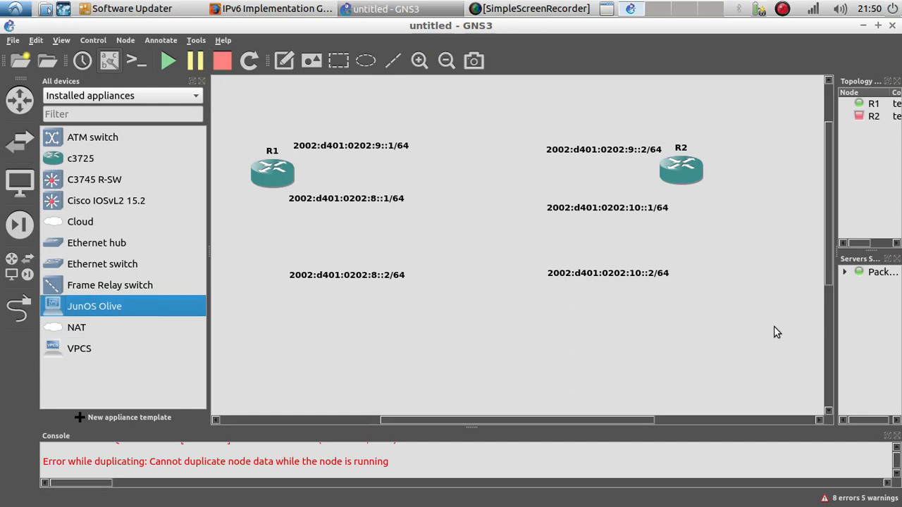
drag(775, 328, 259, 126)
Switch to the Cisco IPv6 guide in Firefox and read the EIGRP restriction on interface configuration, global addresses and network statements
click(268, 8)
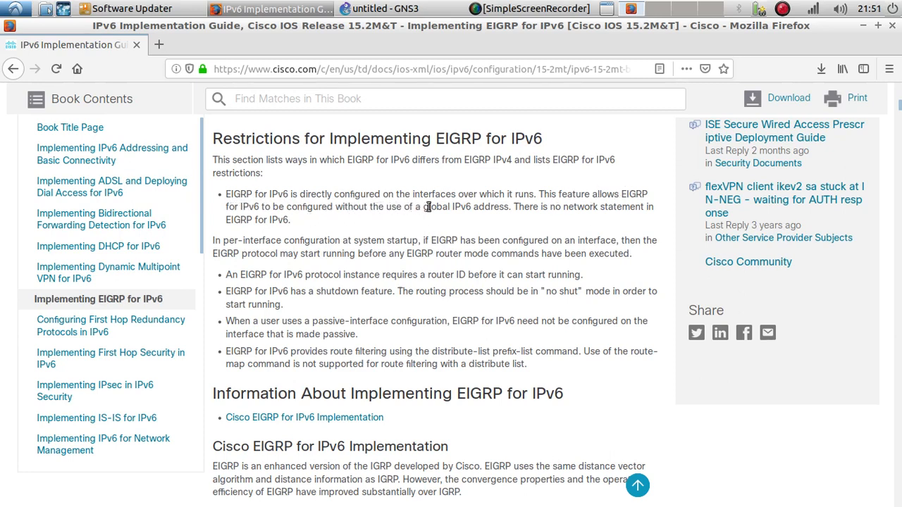
drag(455, 205, 510, 207)
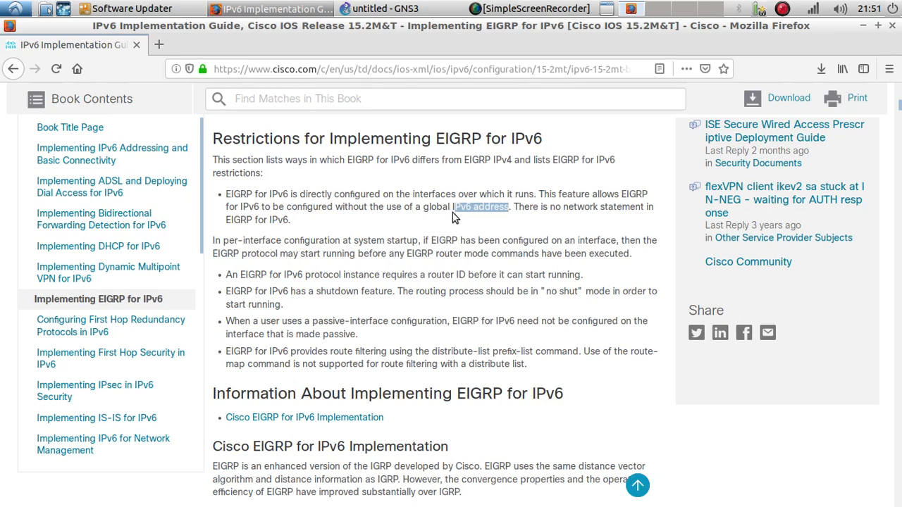
click(453, 206)
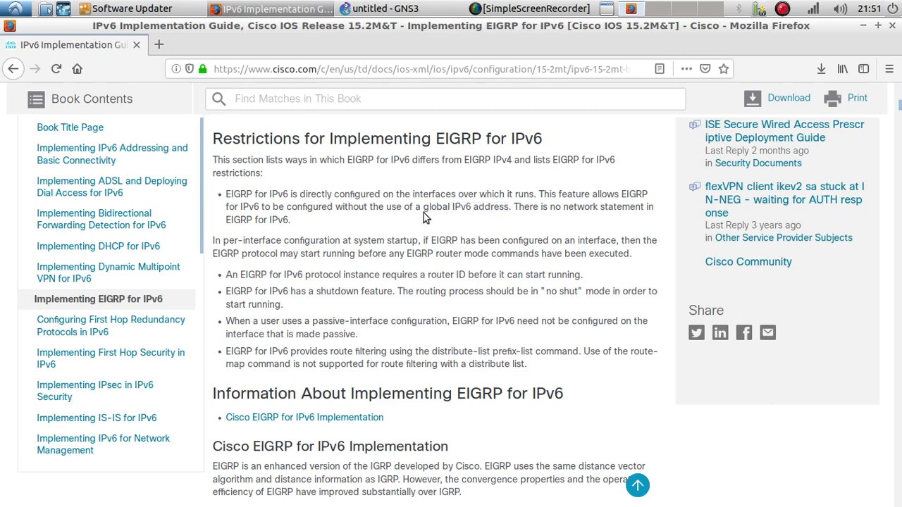
drag(424, 208, 509, 208)
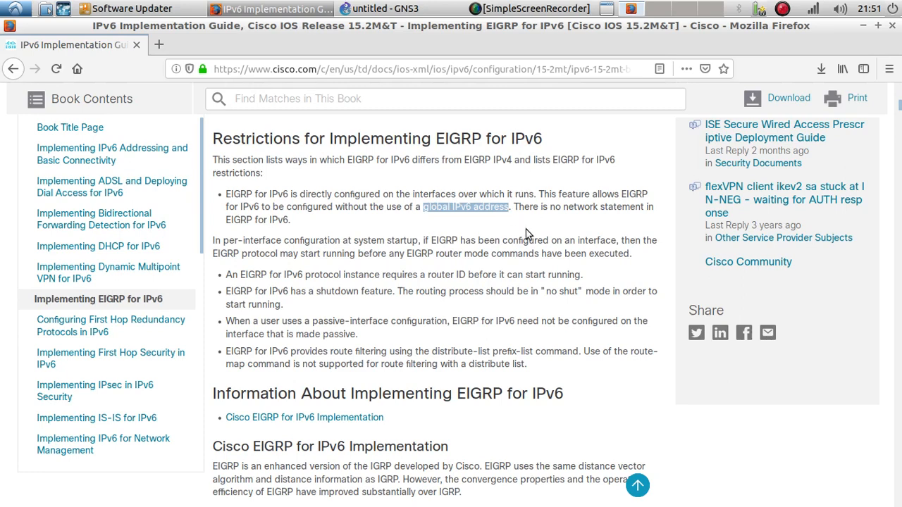
click(525, 207)
drag(525, 207, 574, 215)
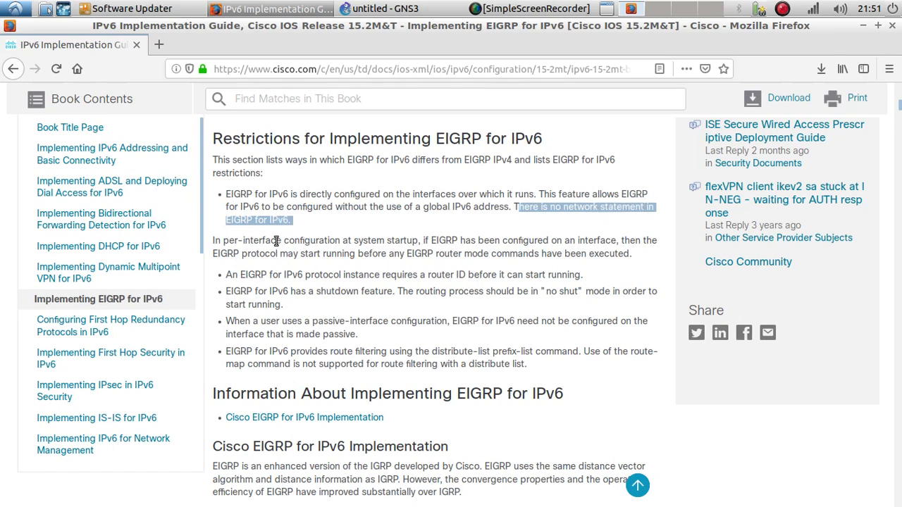
click(222, 240)
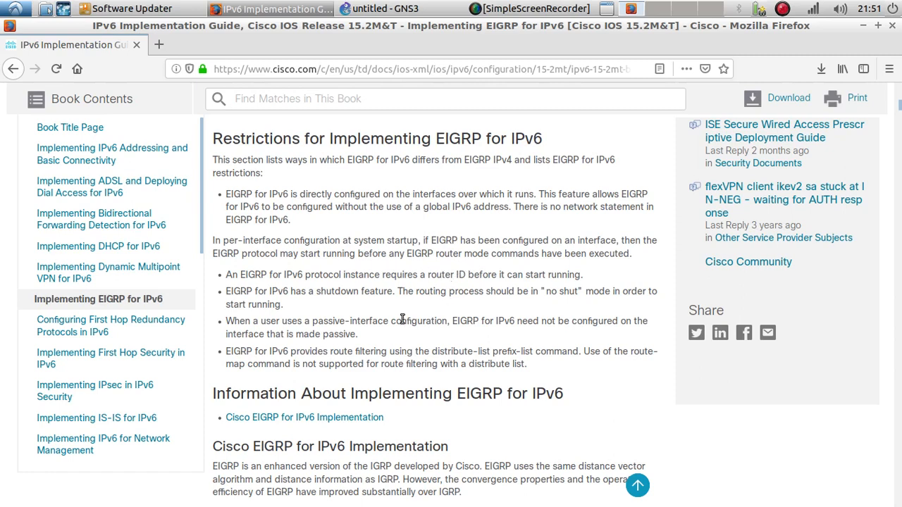
Read the remaining EIGRP for IPv6 restrictions on router ID, shutdown feature, passive interfaces and route filtering
drag(226, 277, 465, 274)
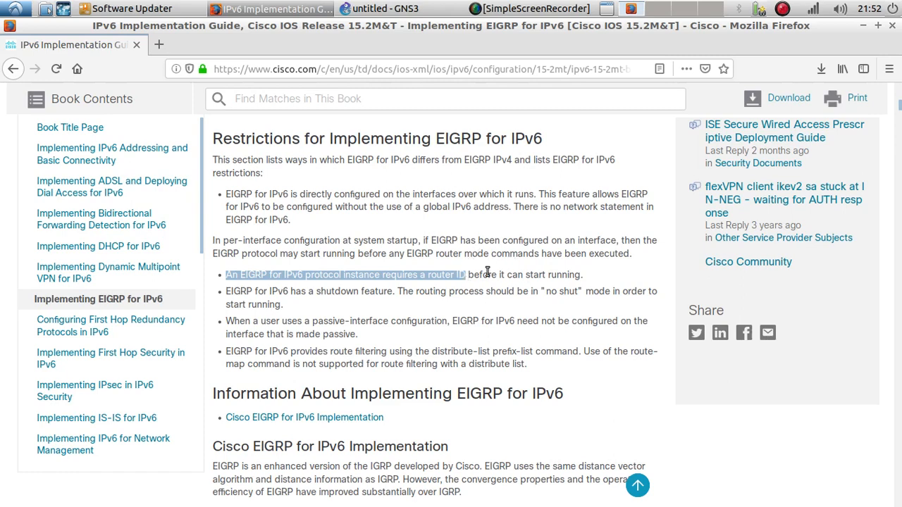
click(428, 277)
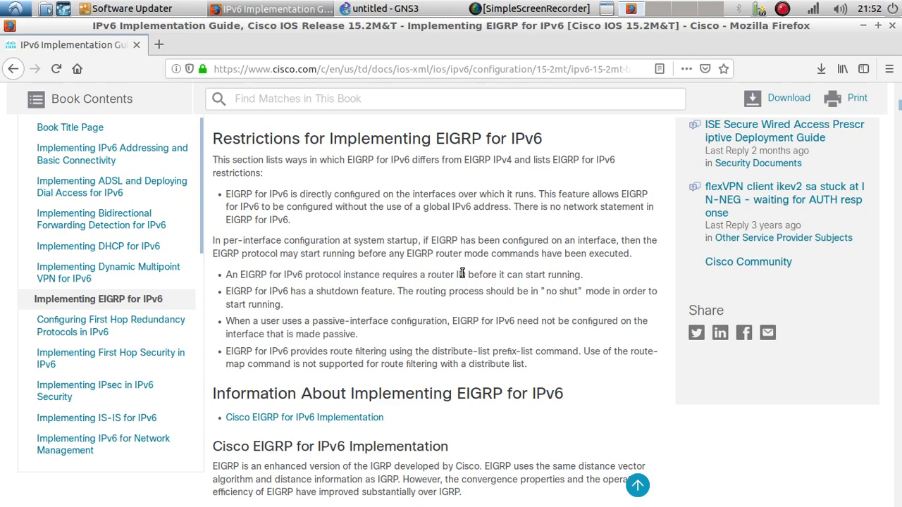
drag(465, 275, 428, 277)
drag(227, 294, 402, 295)
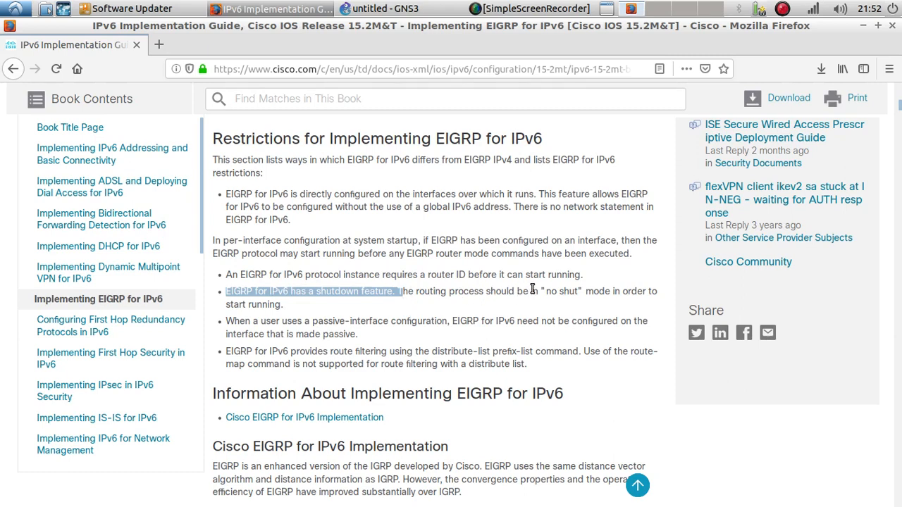
drag(546, 291, 575, 293)
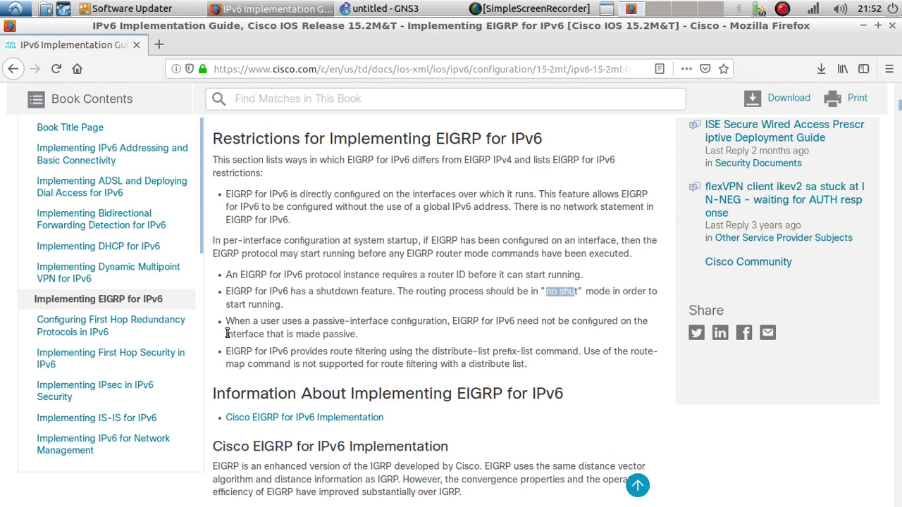
drag(229, 322, 578, 337)
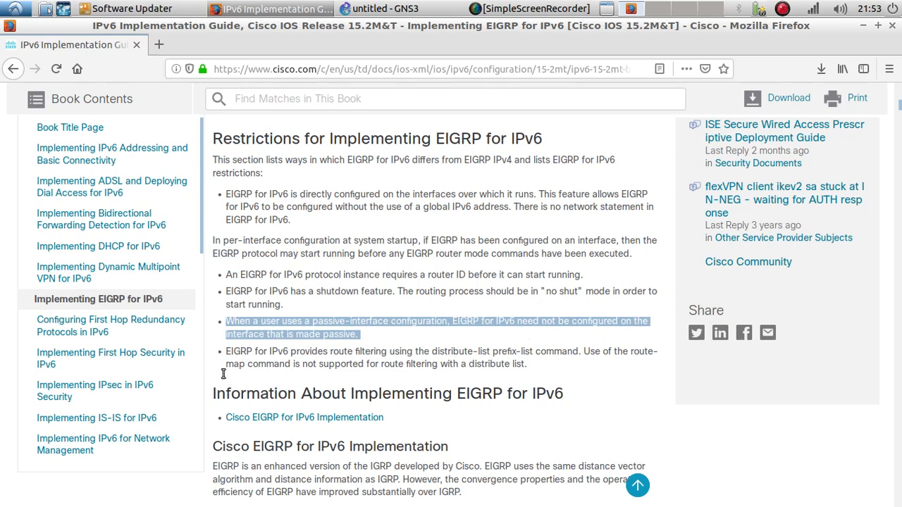
drag(228, 351, 543, 379)
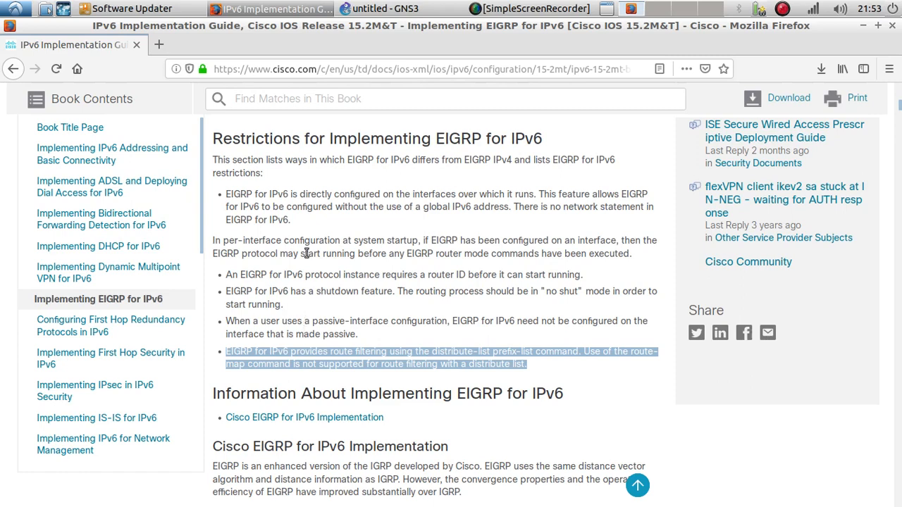
Switch back to GNS3 and add a VPCS node below R1, under the 2002:d401:0202:8::2/64 label
key(alt+Tab)
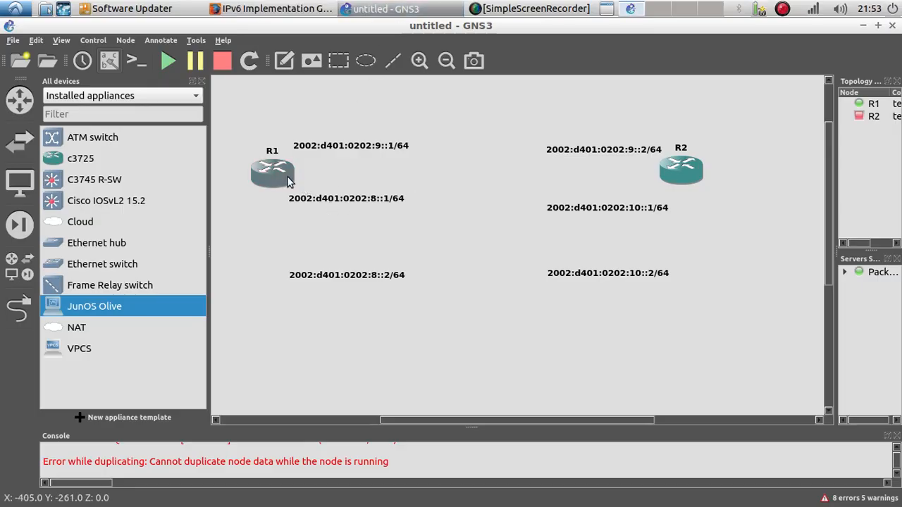
drag(79, 355, 274, 322)
Open the 2002:d401:0202:8::2/64 label for text editing, copy its full address and close the editor
click(326, 280)
double_click(358, 283)
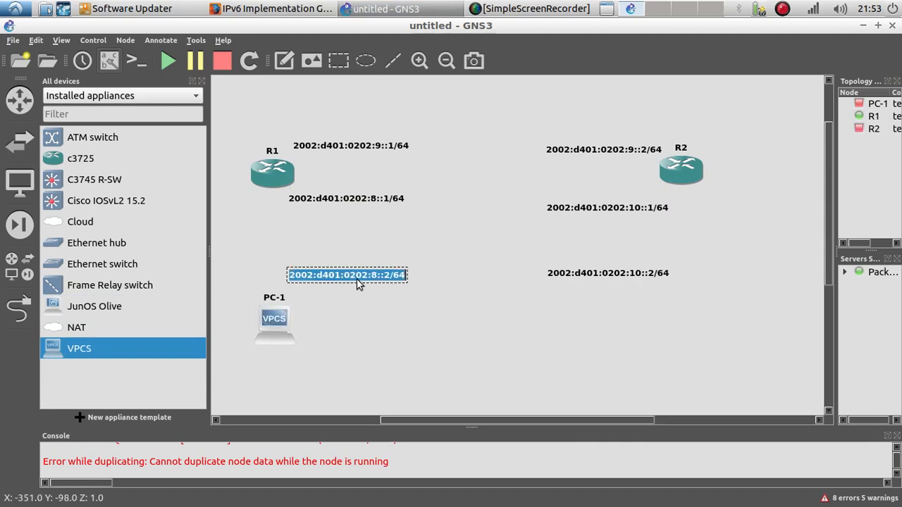
click(374, 281)
right_click(386, 279)
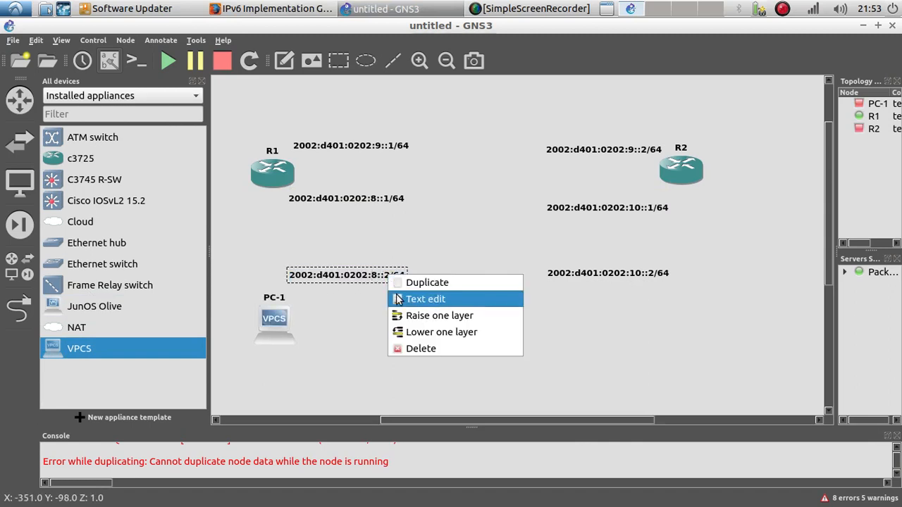
click(399, 299)
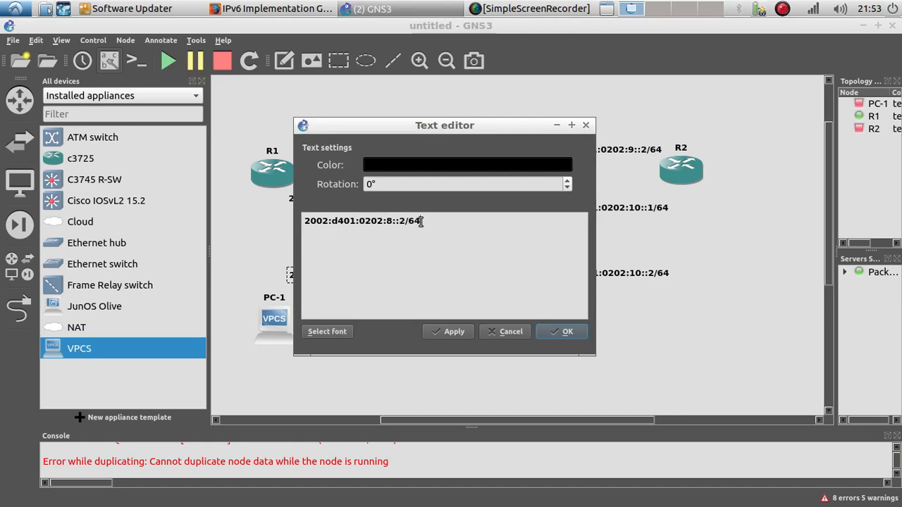
drag(420, 221, 236, 231)
key(ctrl+c)
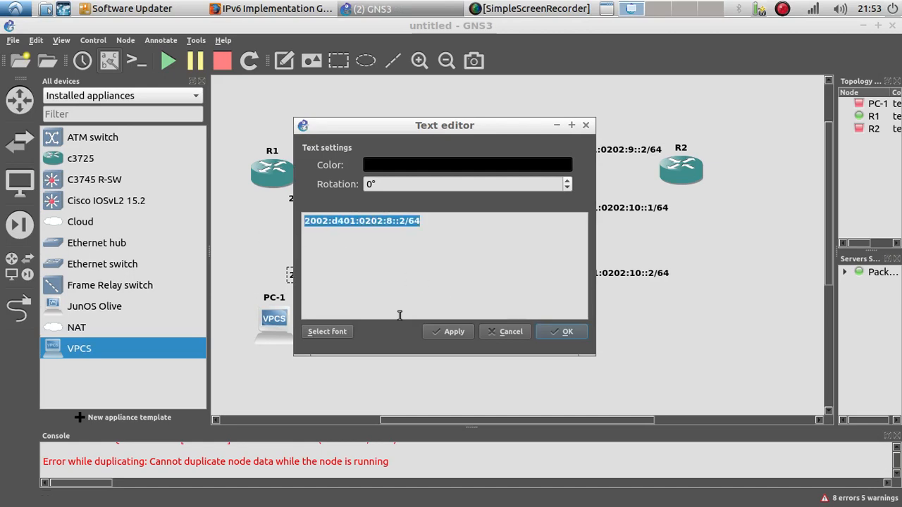
click(564, 332)
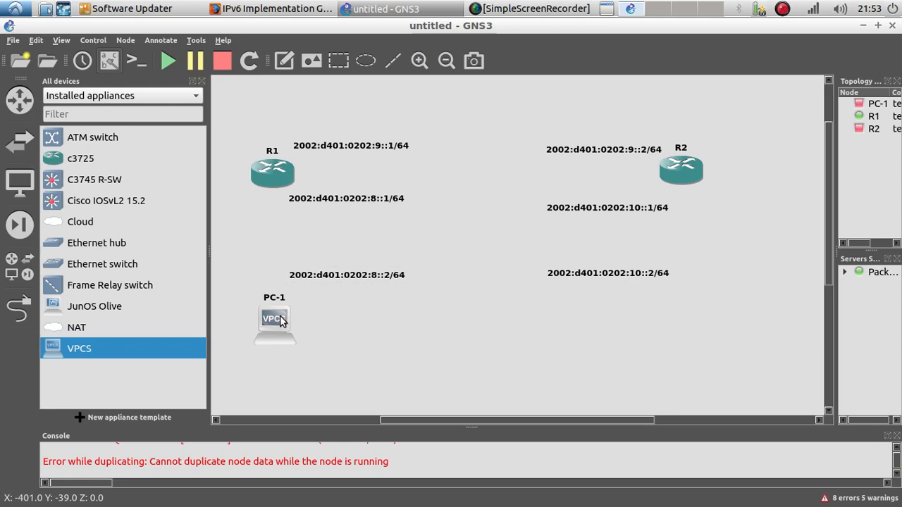
Start PC-1, open its console and move the console window clear of the R1 and PC-1 nodes
right_click(280, 320)
click(287, 194)
right_click(279, 328)
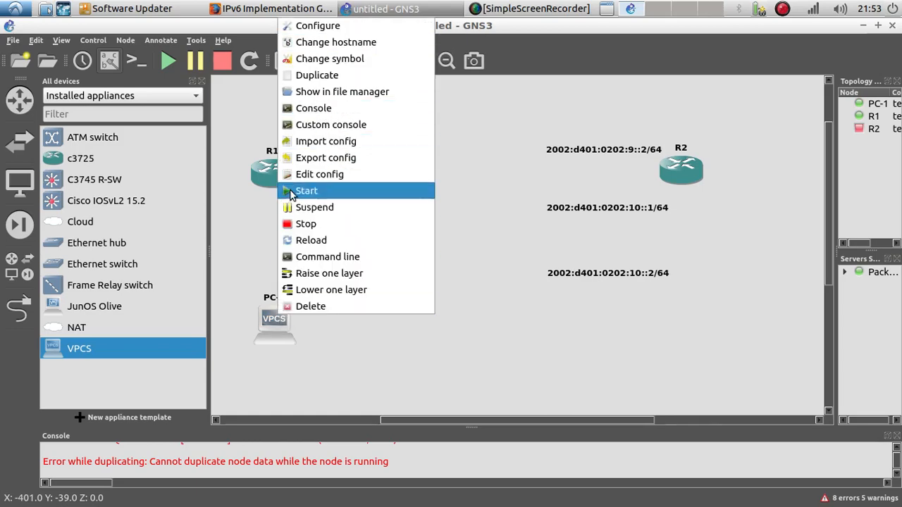
click(311, 108)
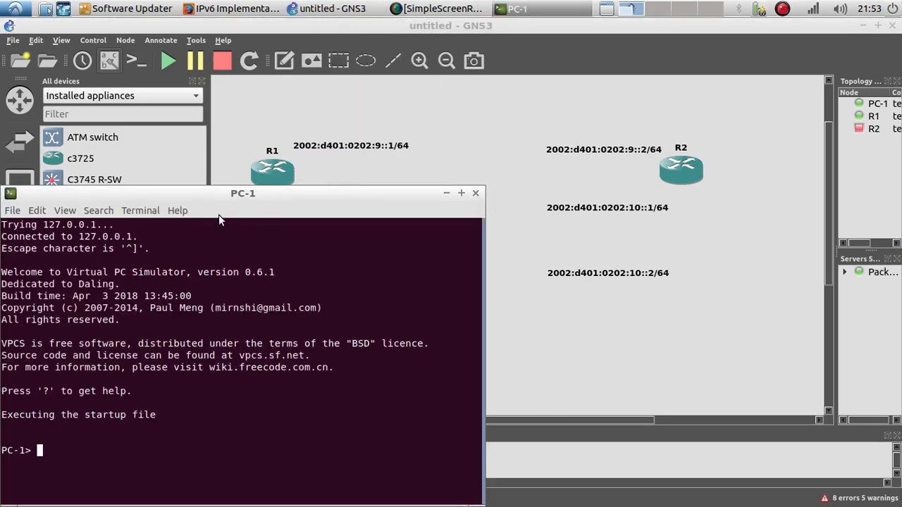
drag(202, 193, 587, 90)
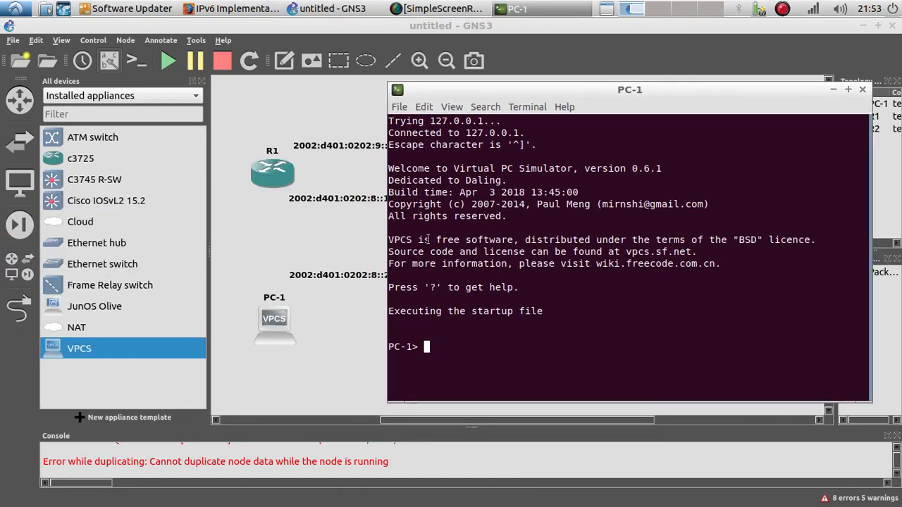
click(423, 106)
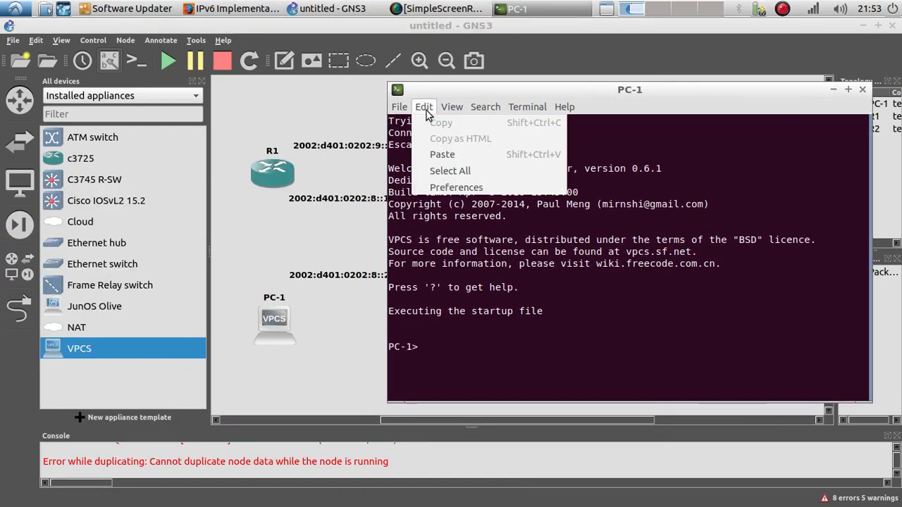
click(456, 188)
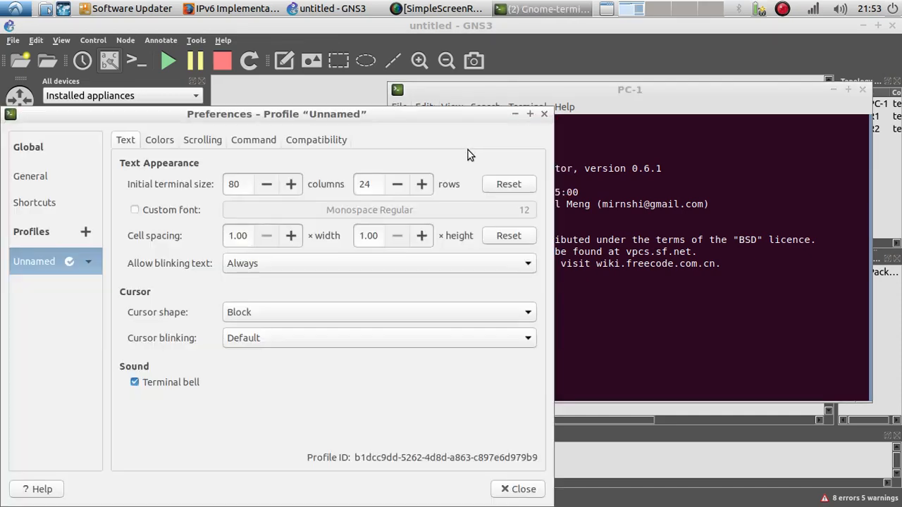
click(167, 144)
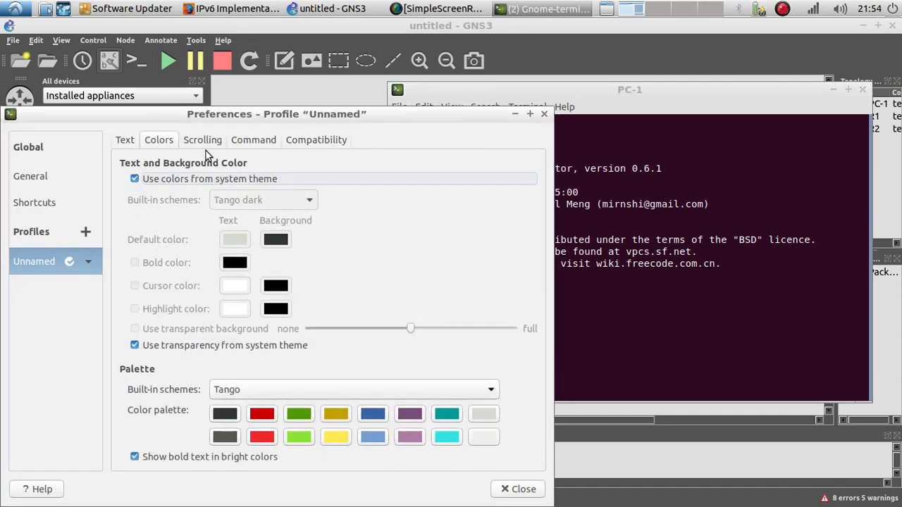
click(543, 115)
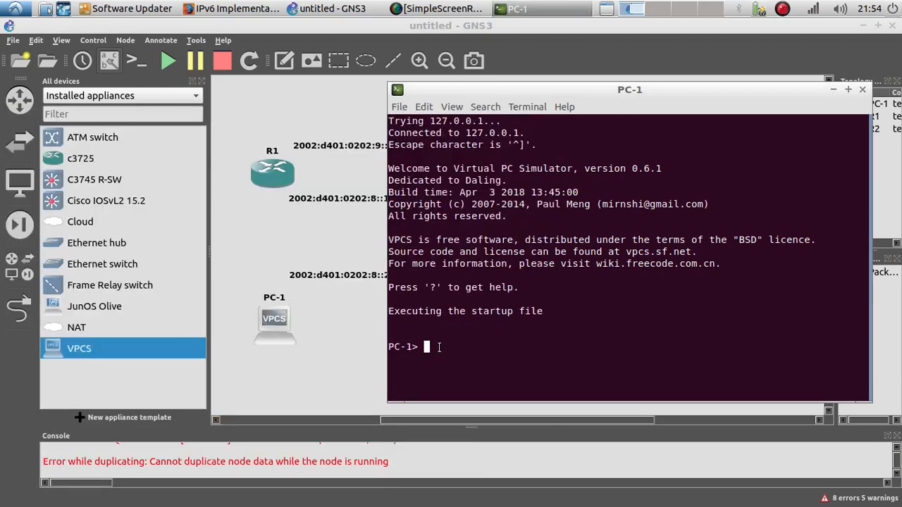
Assign PC-1 the IPv6 address 2002:d401:0202:8::2/64 with gateway 2002:d401:0202:8::1
text(ip)
right_click(459, 343)
click(489, 379)
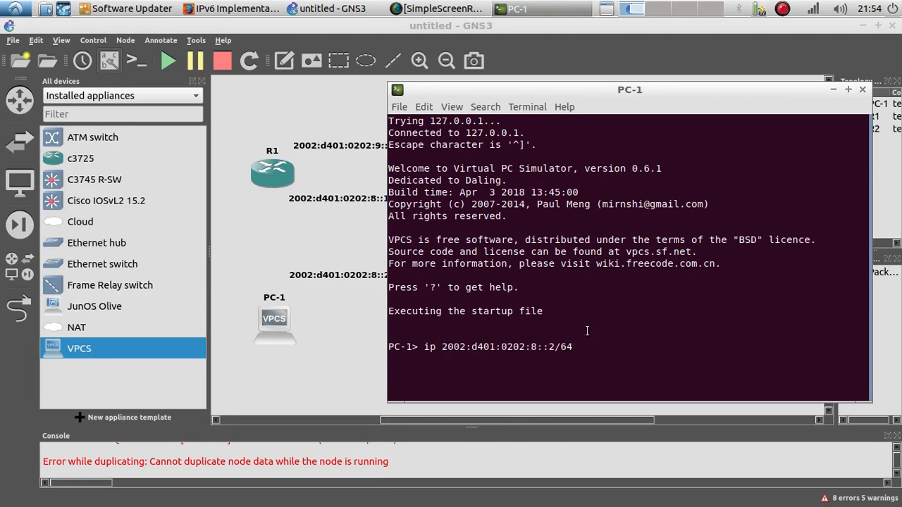
right_click(579, 344)
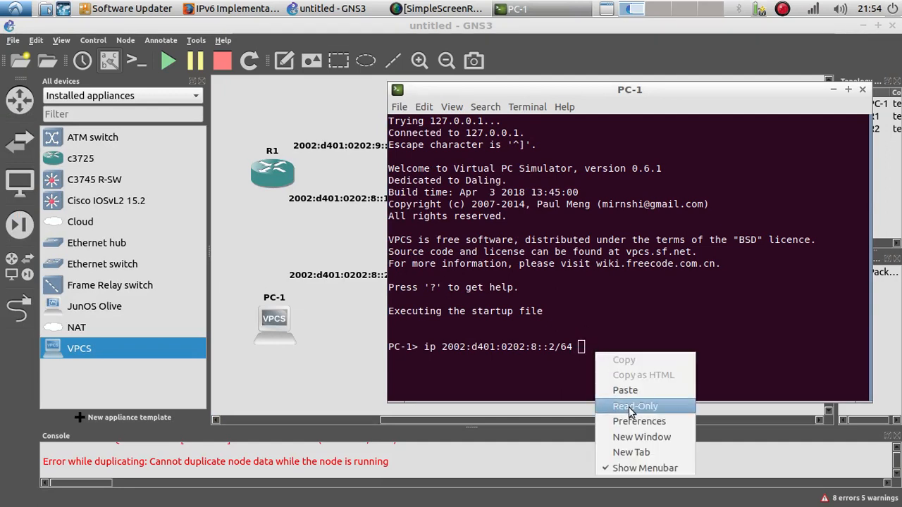
click(605, 388)
key(BackSpace)
key(BackSpace)
key(BackSpace)
key(BackSpace)
key(BackSpace)
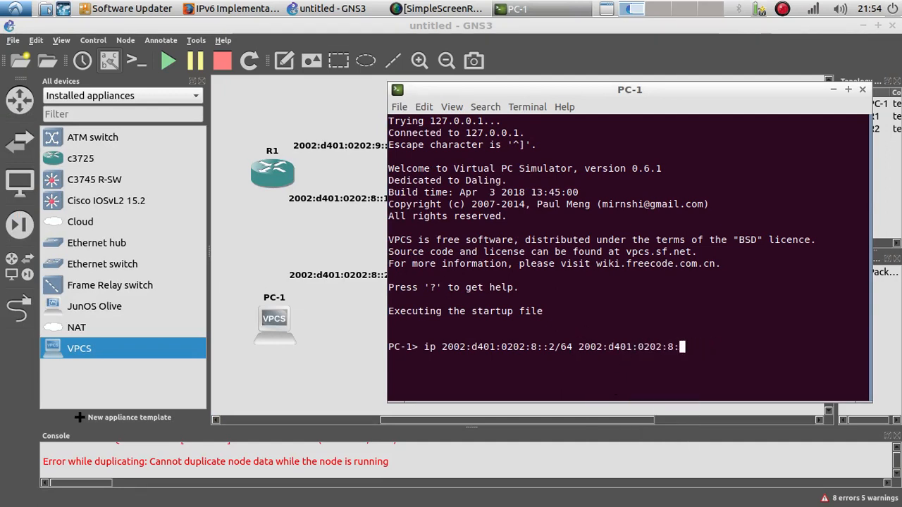
text(1)
key(BackSpace)
text(:1)
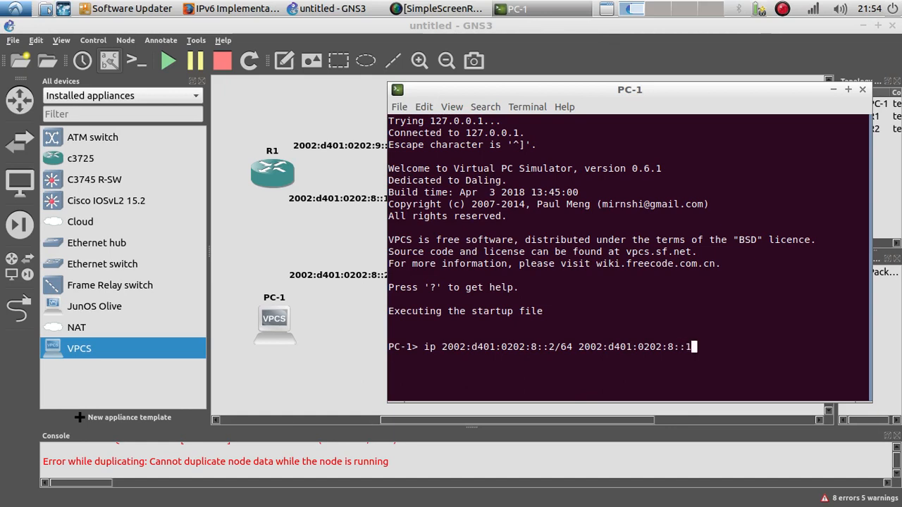
key(Return)
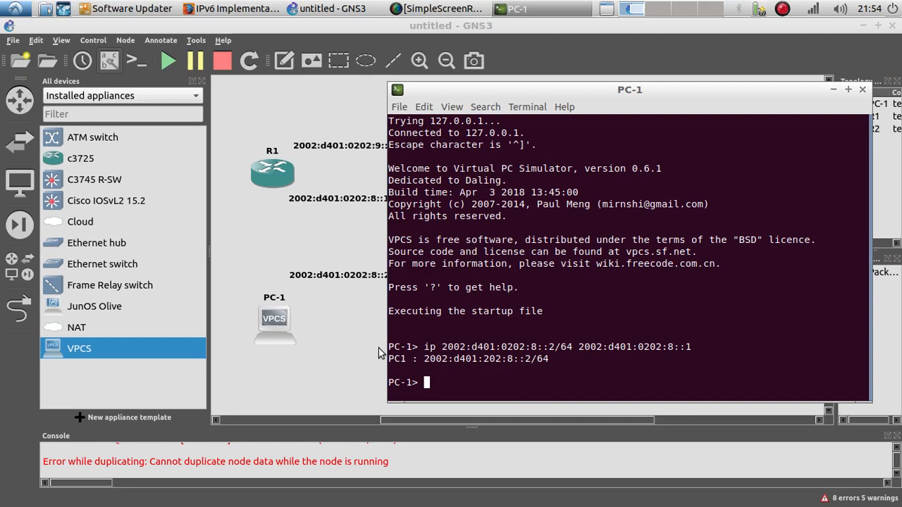
Return to the GNS3 topology and link PC-1's Ethernet0 to R1's FastEthernet0/0
click(353, 312)
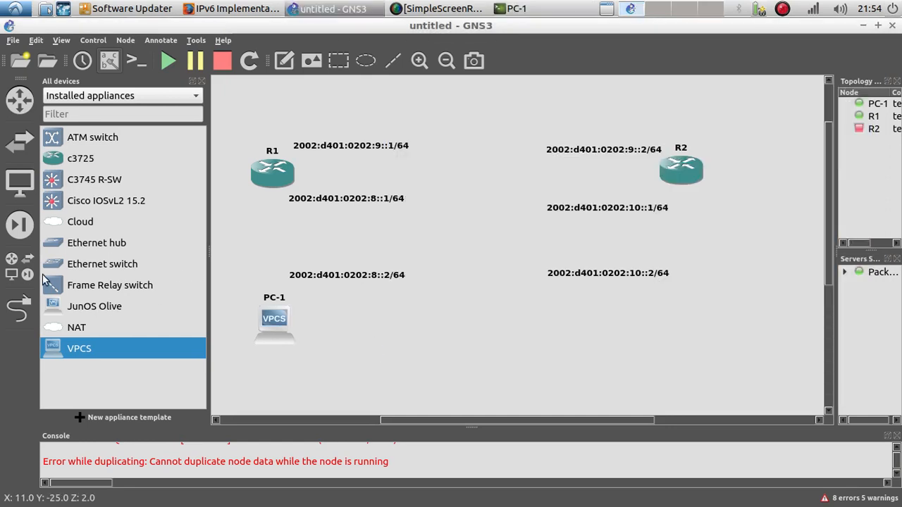
click(19, 308)
click(277, 324)
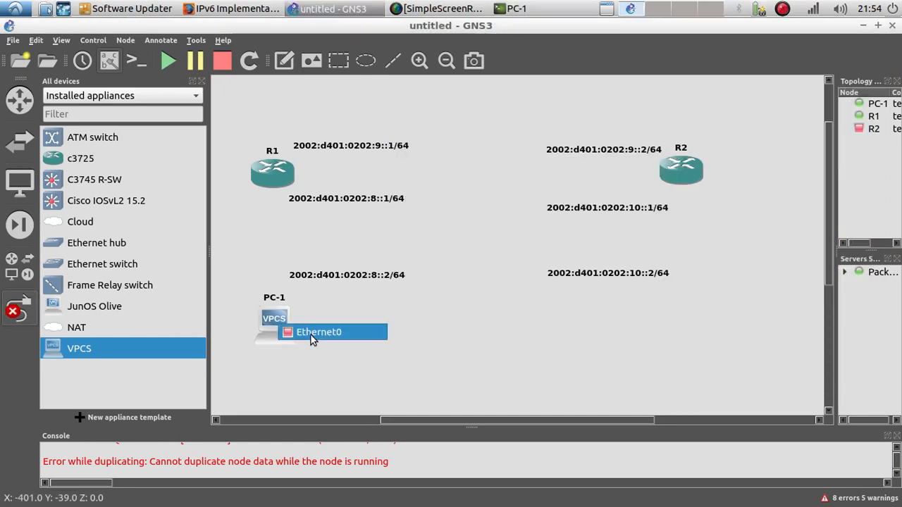
click(313, 338)
click(274, 173)
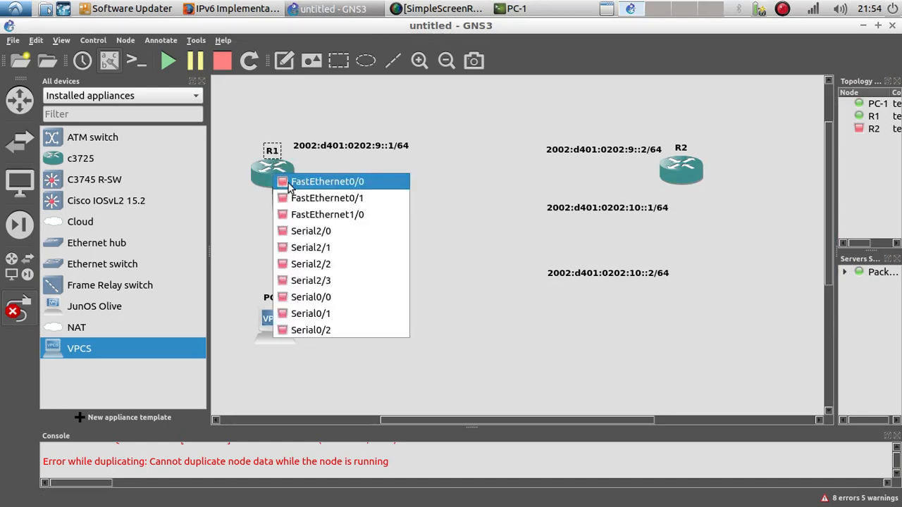
click(327, 182)
key(Escape)
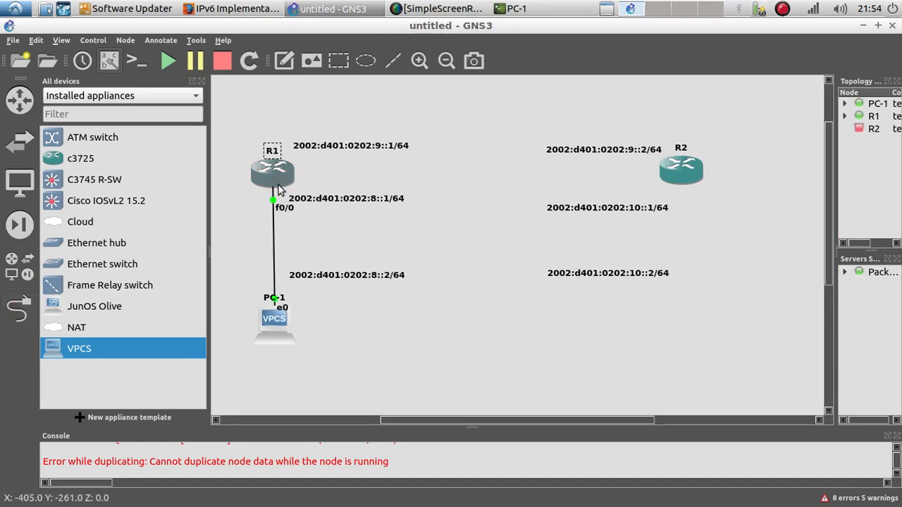
Open R1's console, move its window clear of the R1 and PC-1 nodes and bring up the command prompt
click(276, 178)
right_click(279, 182)
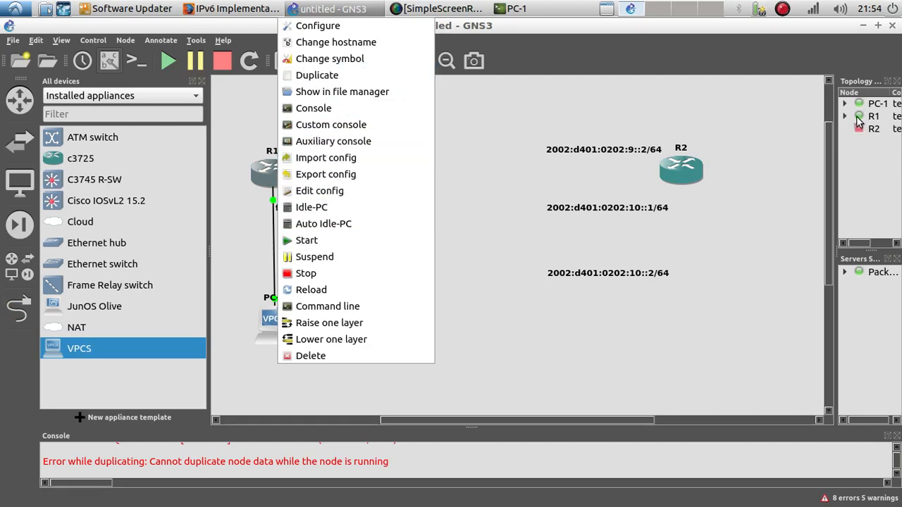
click(305, 109)
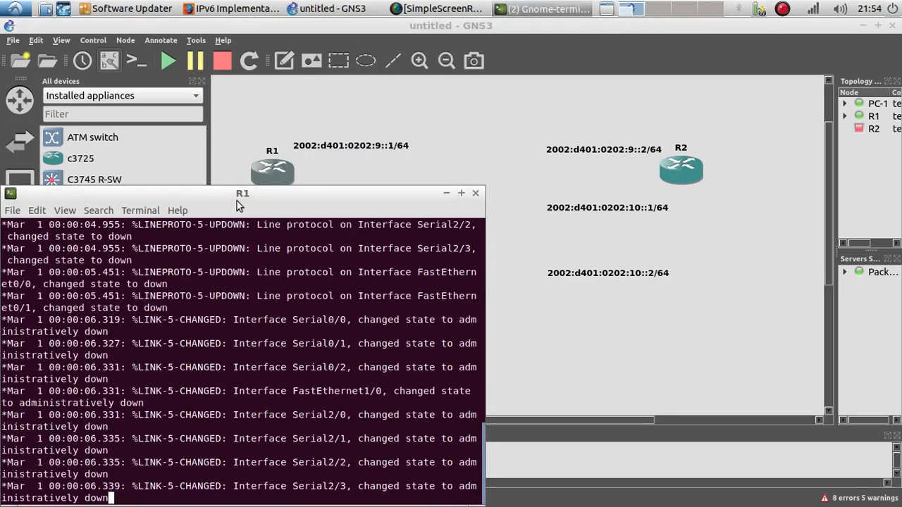
drag(216, 193, 657, 81)
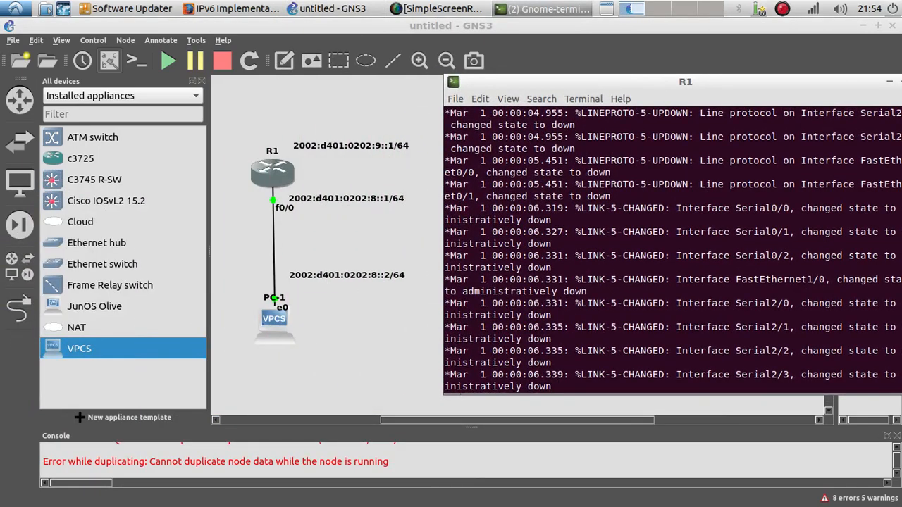
key(Return)
key(Return)
key(Return)
key(Return)
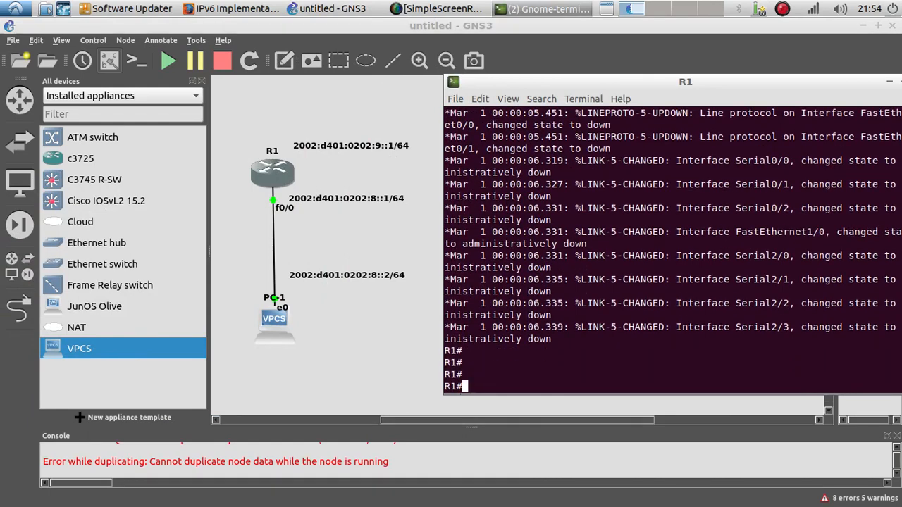
Enter global configuration mode on R1 with config t
text(config t)
key(Return)
key(Return)
key(Return)
key(Return)
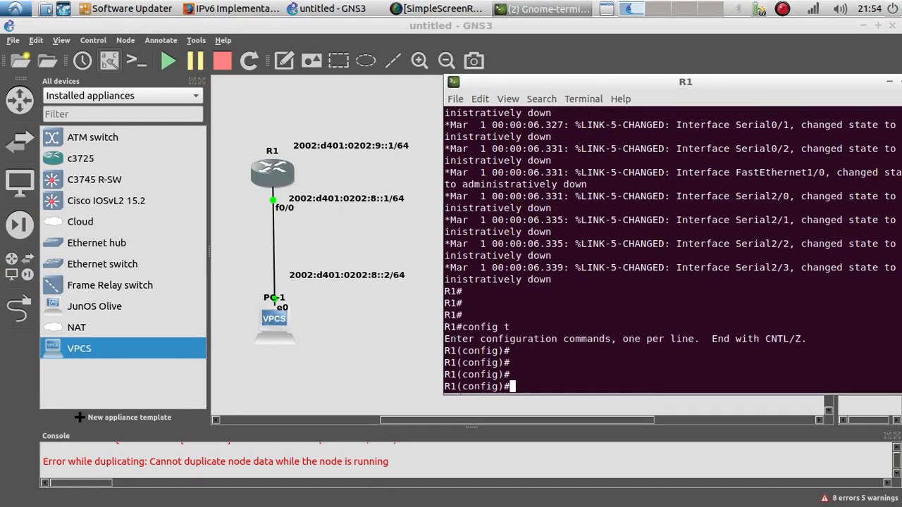
text(ipv6 un)
key(Tab)
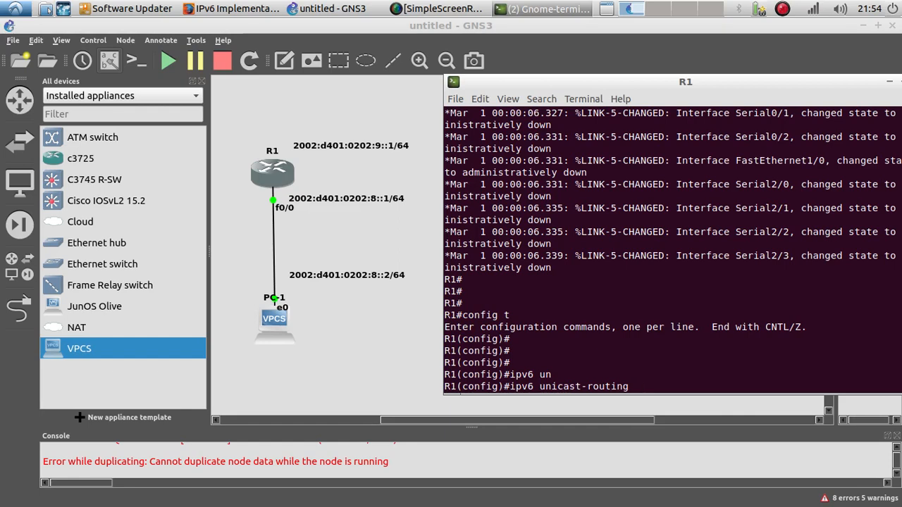
key(BackSpace)
key(BackSpace)
key(BackSpace)
key(BackSpace)
key(BackSpace)
key(BackSpace)
key(BackSpace)
key(BackSpace)
key(BackSpace)
key(BackSpace)
key(BackSpace)
key(BackSpace)
key(BackSpace)
key(BackSpace)
key(BackSpace)
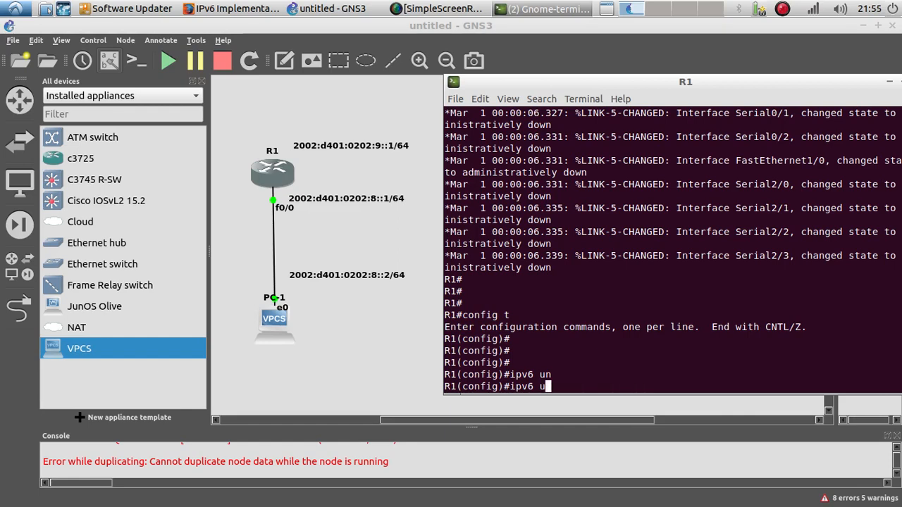
Try to start EIGRP for IPv6 process 10 on R1 without IPv6 unicast routing and highlight the router's response
text(router ei)
key(Tab)
text(10)
key(Return)
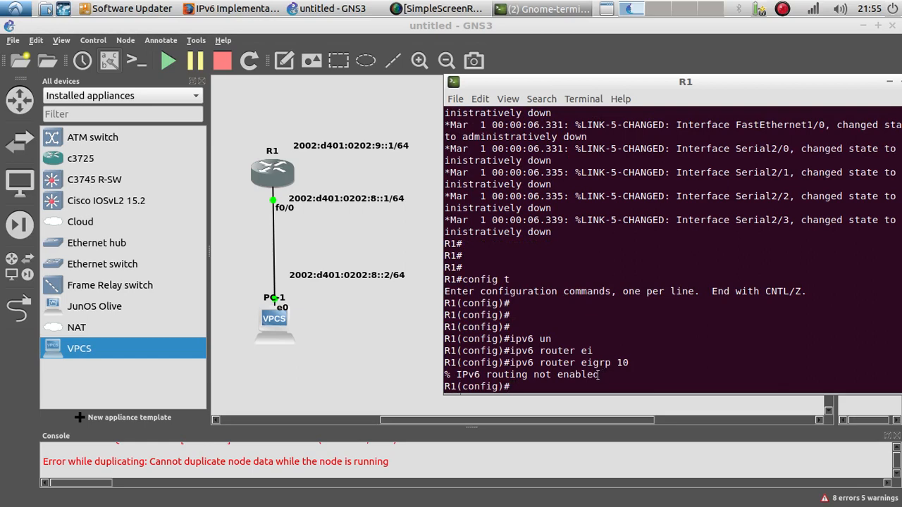
drag(600, 374, 456, 379)
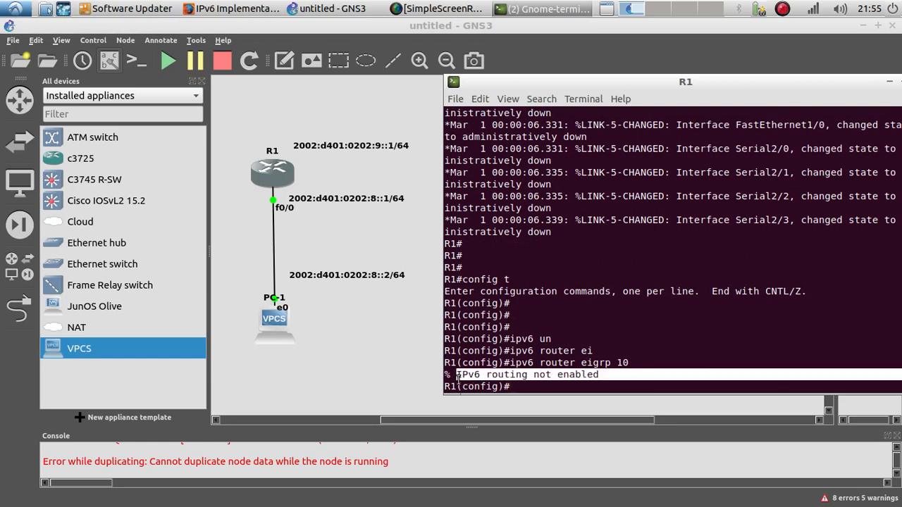
click(534, 388)
Enable IPv6 routing on R1 with the ipv6 unicast-routing command
text(ipv6)
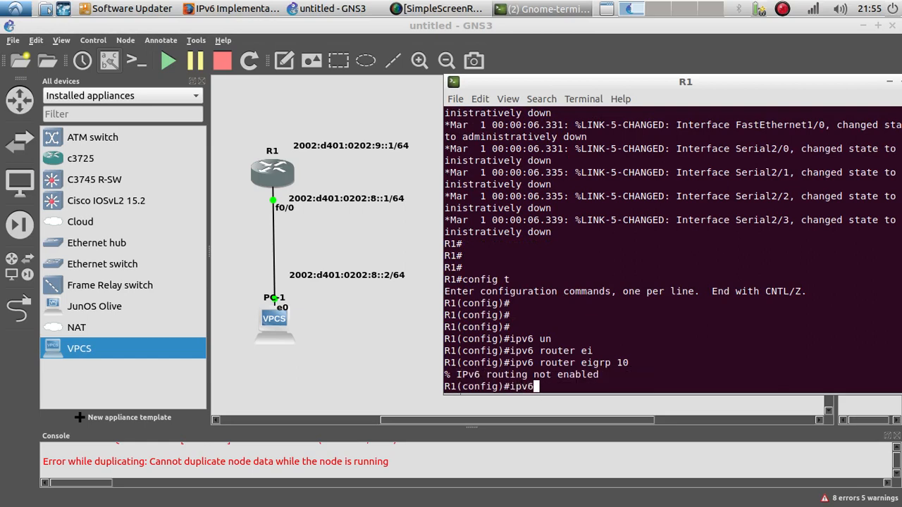
key(Tab)
text(un)
key(Tab)
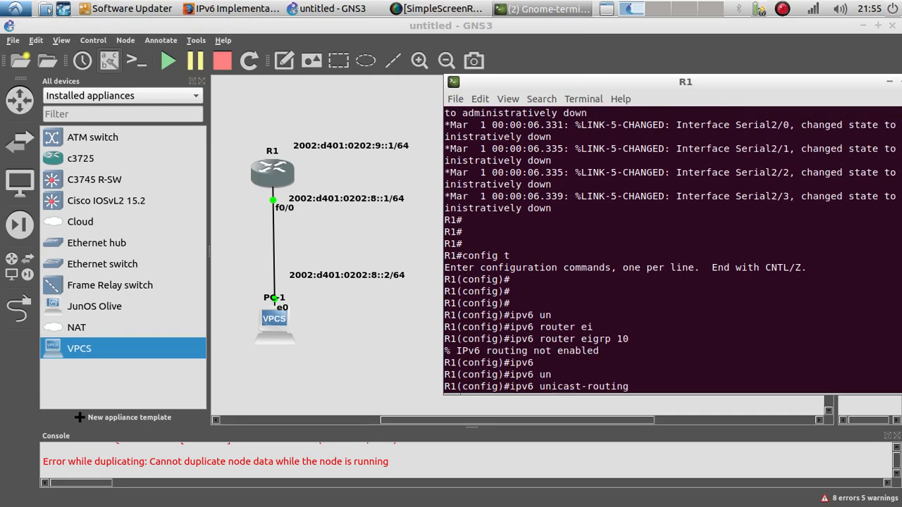
key(Return)
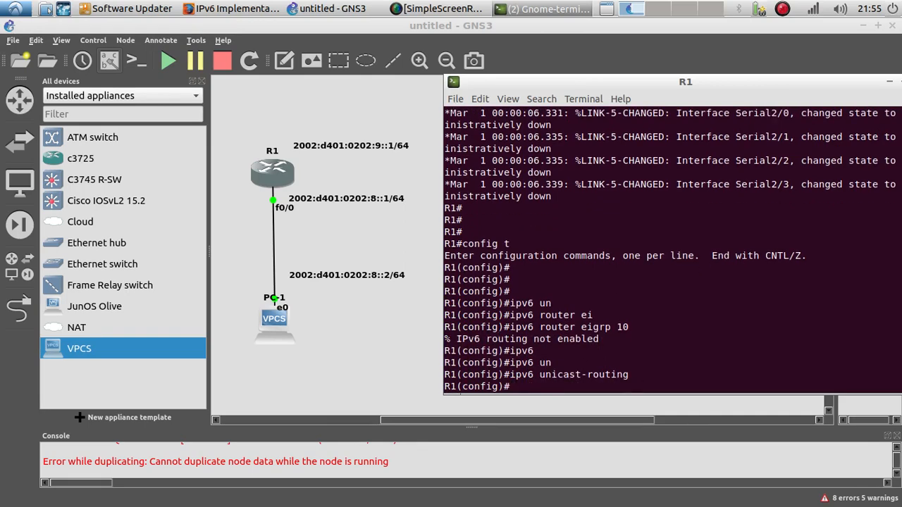
Create the EIGRP for IPv6 process with autonomous system number 10 on R1 and return to global configuration mode
key(Up)
key(Up)
key(Return)
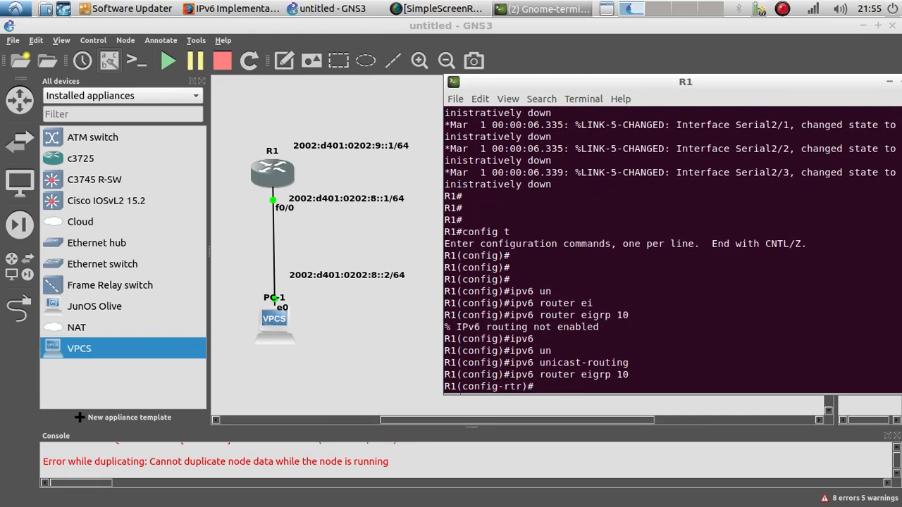
text(exi)
key(Return)
key(Return)
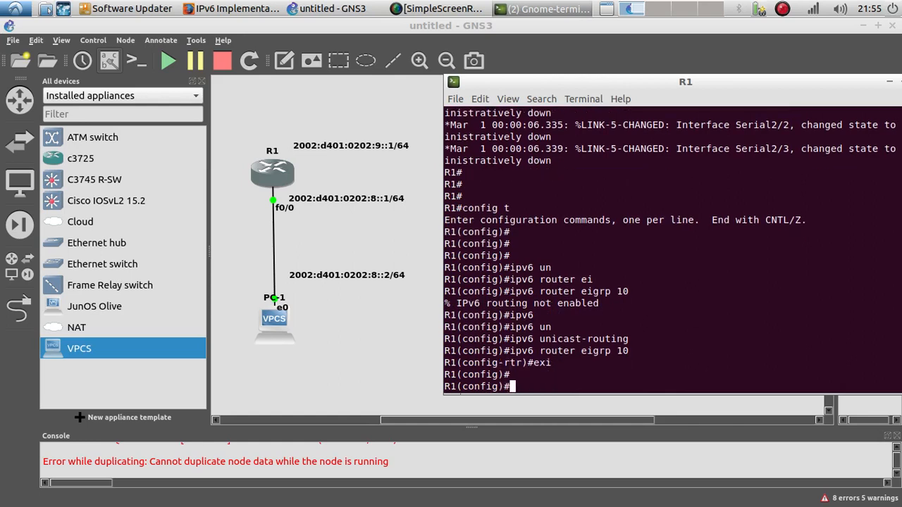
Create the loopback 0 interface on R1 with IP address 1.1.1.1 and mask 255.255.255.255
text(int loop)
key(Tab)
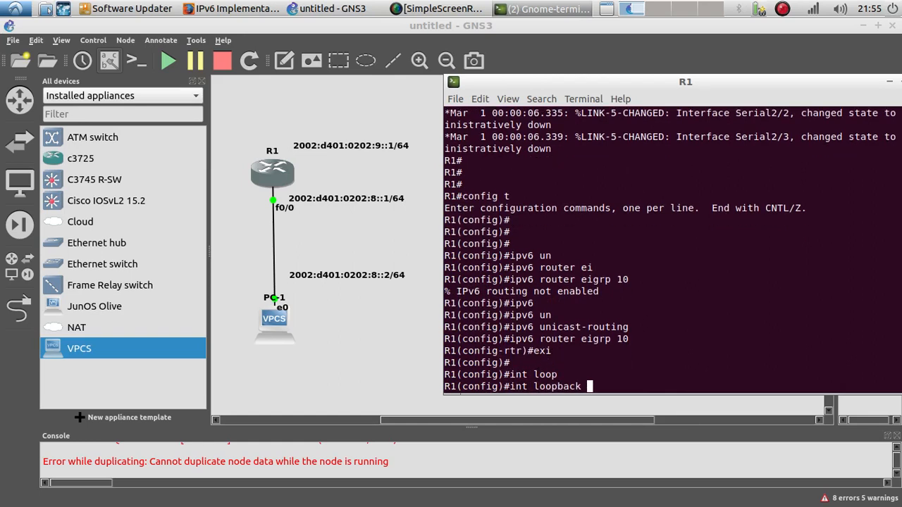
text(0)
key(Return)
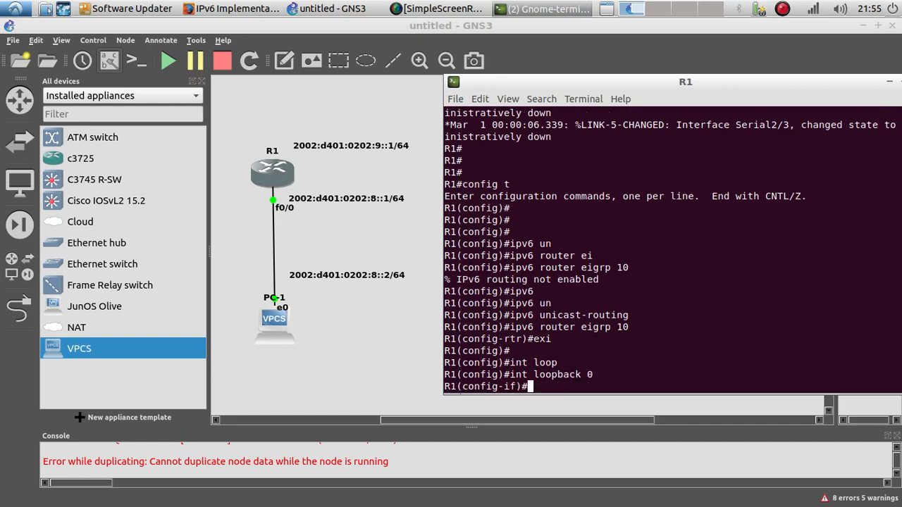
text(ip add)
key(Tab)
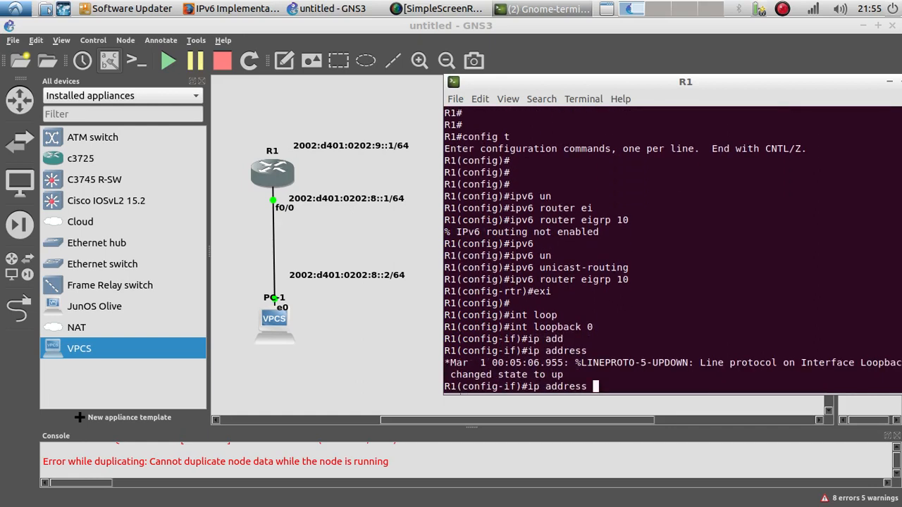
text(1.)
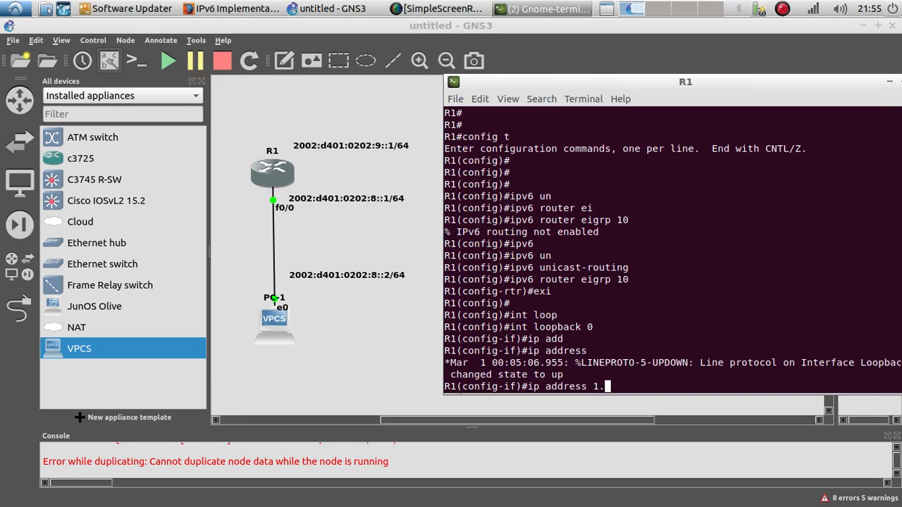
text(1.1.1 255.255.255.255.25)
key(Return)
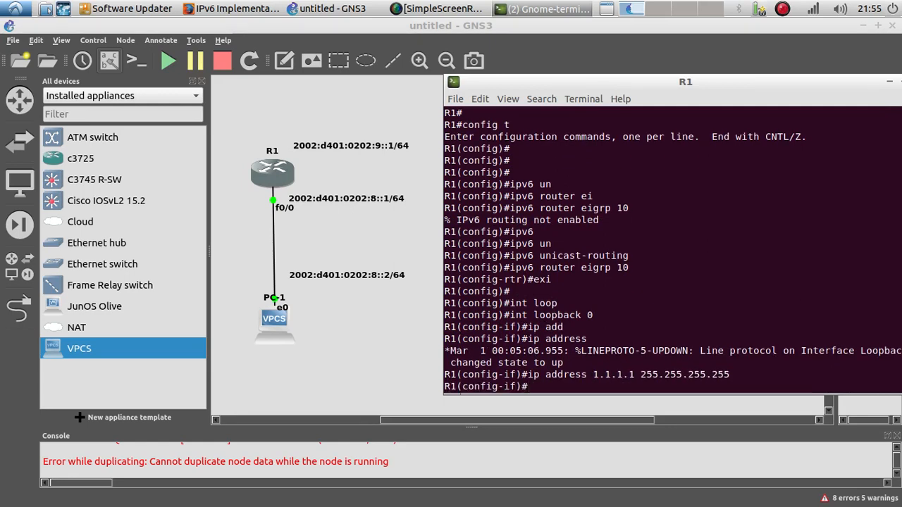
Bring loopback 0 up with no shutdown, highlight its 1.1.1.1 address and exit to global configuration mode
text(no shu)
key(Tab)
key(Return)
key(Return)
key(Return)
key(Return)
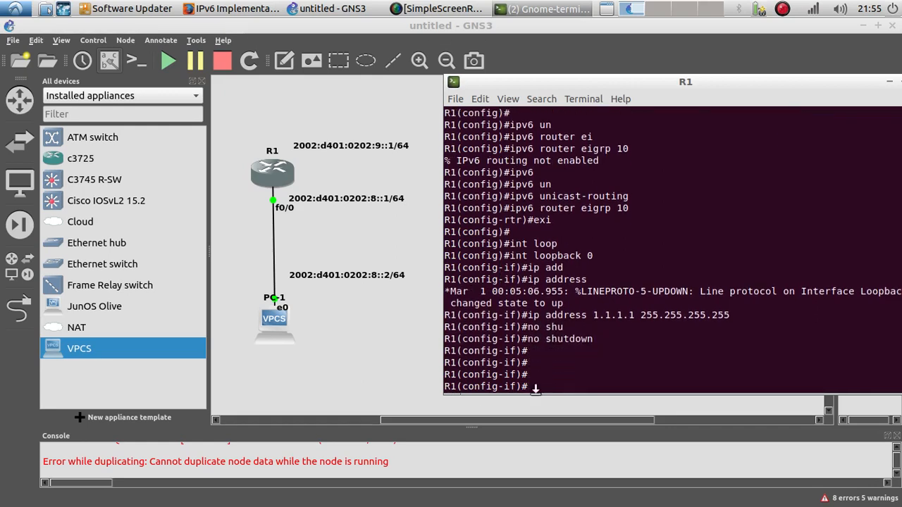
drag(589, 315, 633, 317)
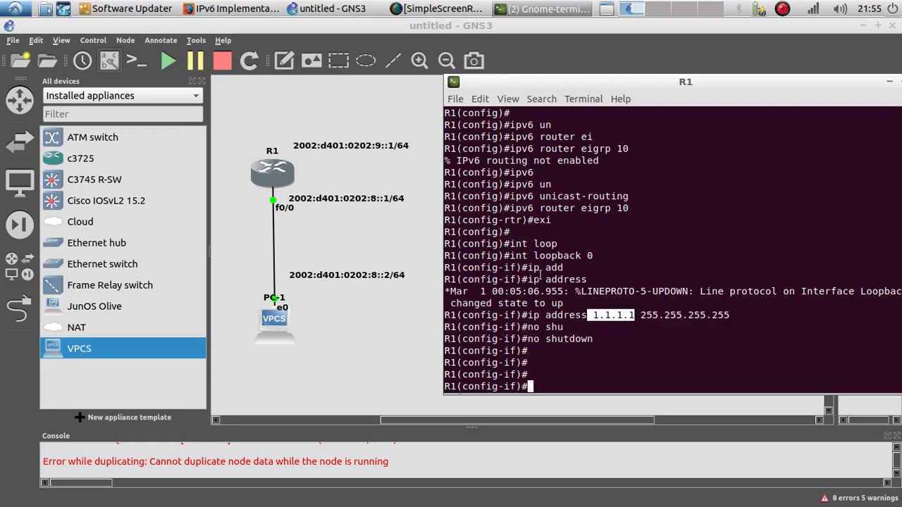
text(exi)
key(Return)
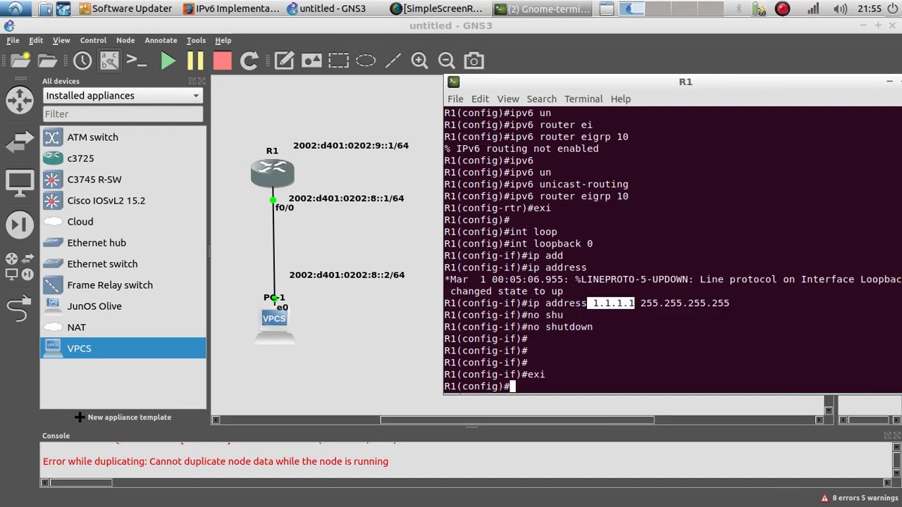
Re-enter the ipv6 router eigrp 10 configuration on R1 and set its router ID to 1.1.1.1
key(Up)
key(Up)
key(Up)
key(Up)
key(Up)
key(Up)
key(Up)
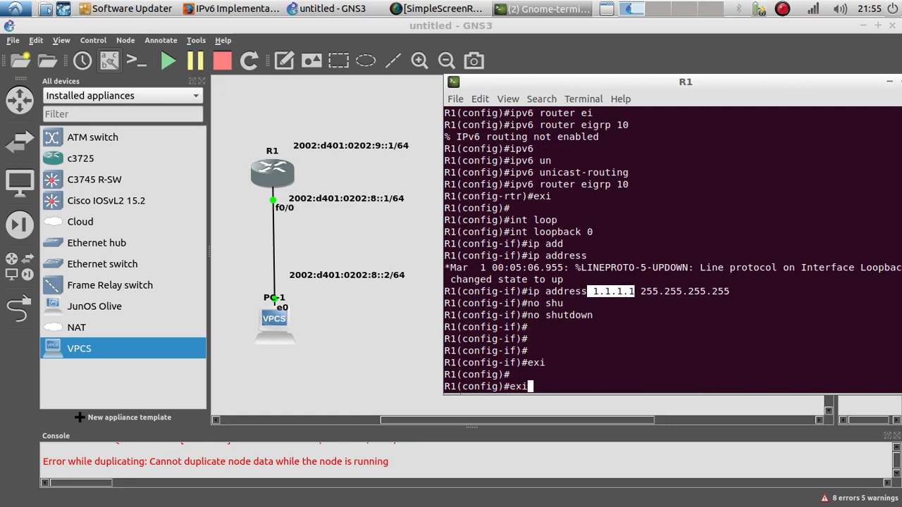
key(Return)
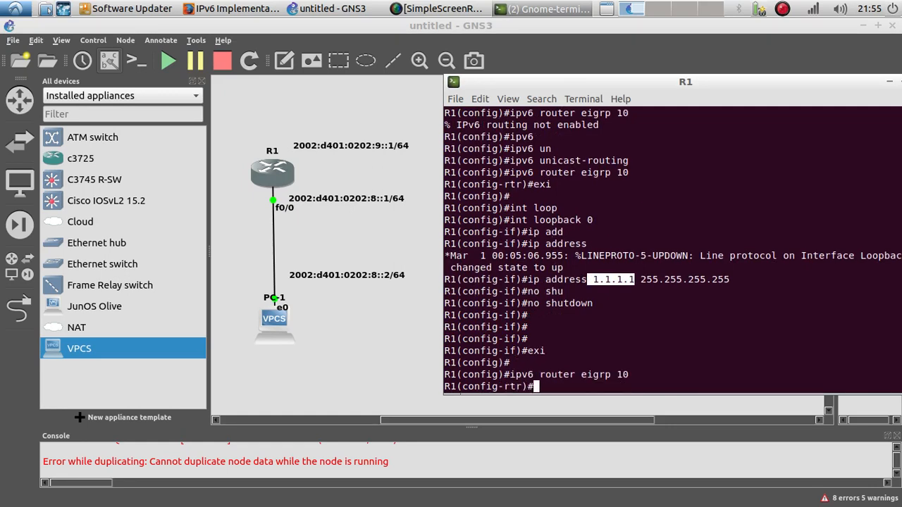
key(Return)
text(rou)
key(Tab)
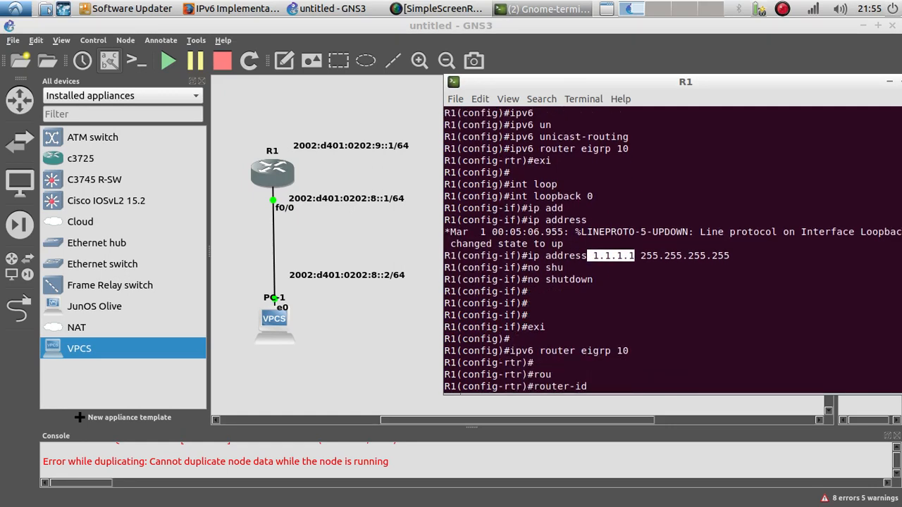
text(1.1.1.1)
key(Return)
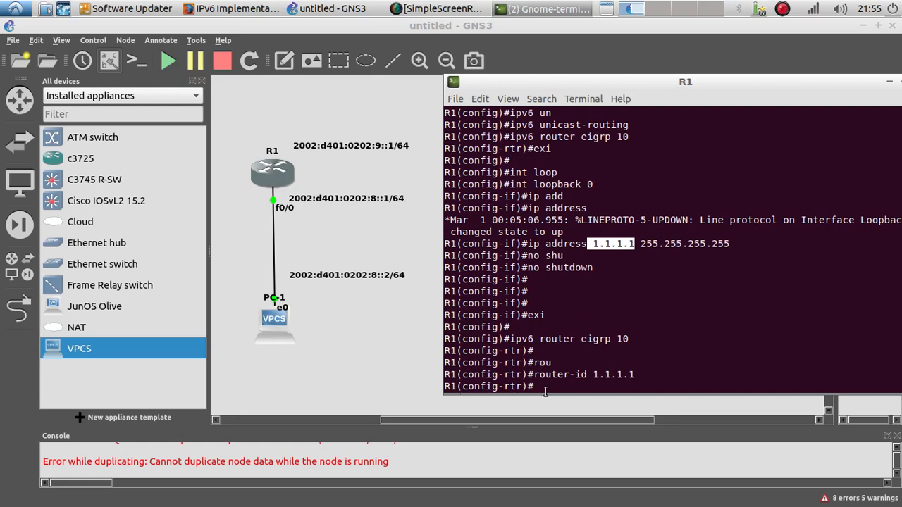
Enter interface f0/0 on R1 and assign it the IPv6 address 2002:d401:0202:8::1/64
text(int f0/0)
key(Return)
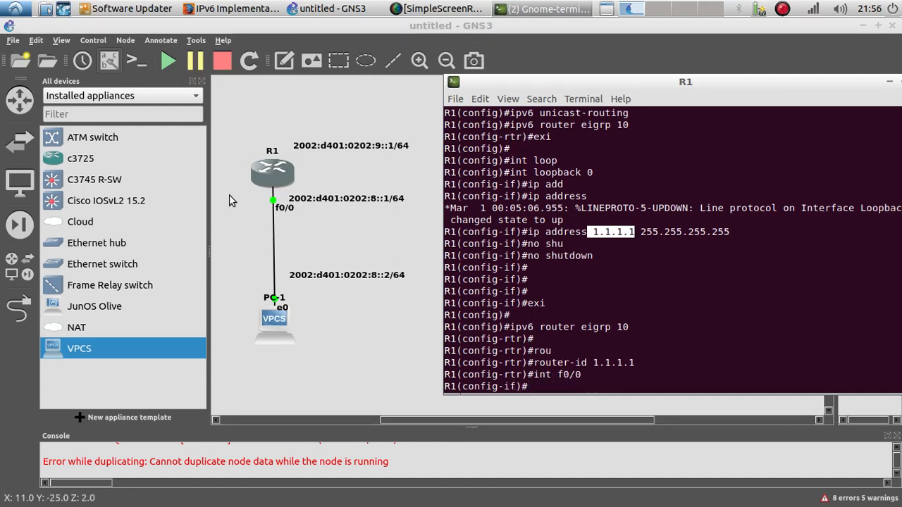
text(ipv6 a)
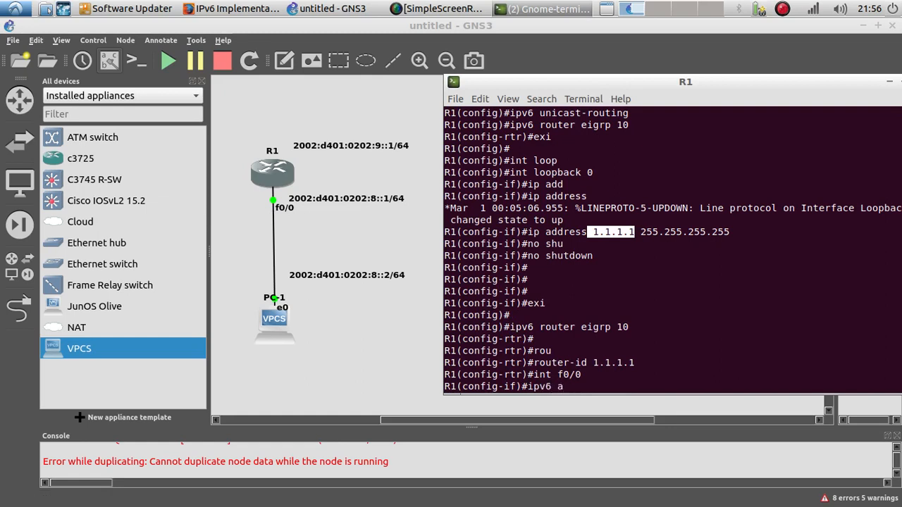
key(Tab)
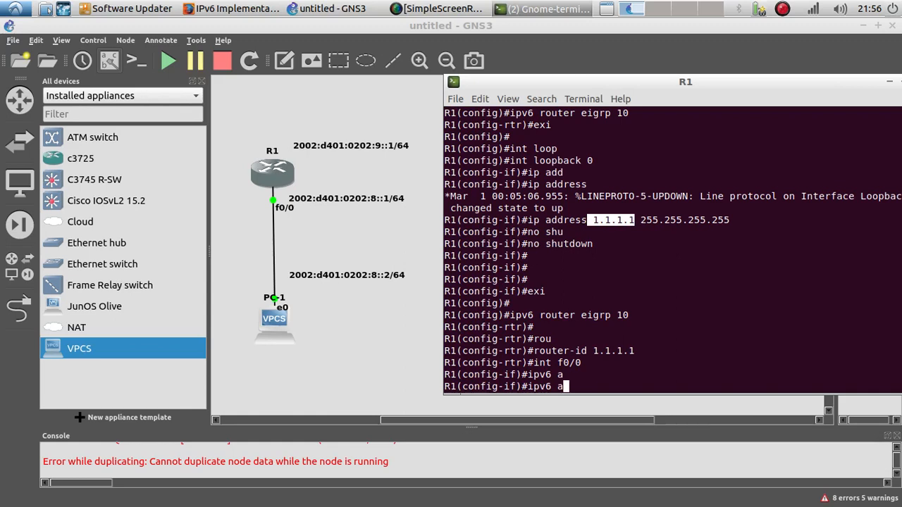
text(dd)
key(Tab)
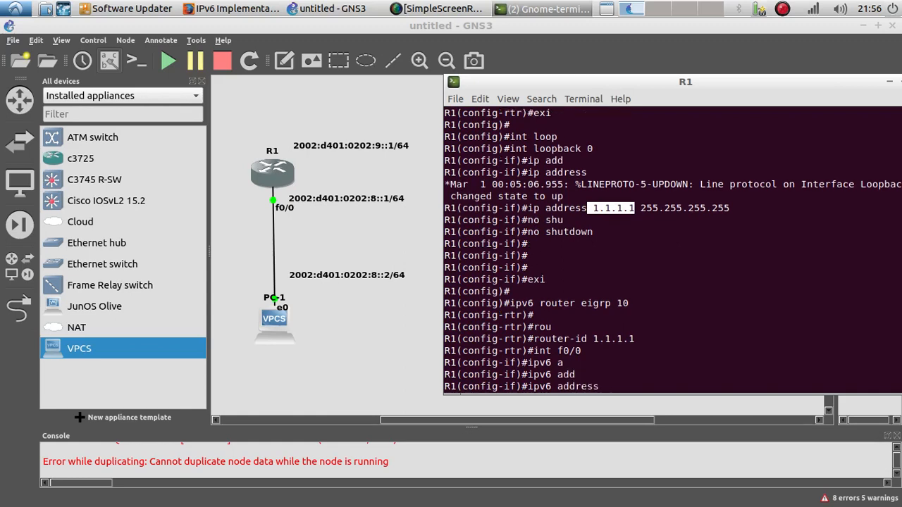
right_click(651, 386)
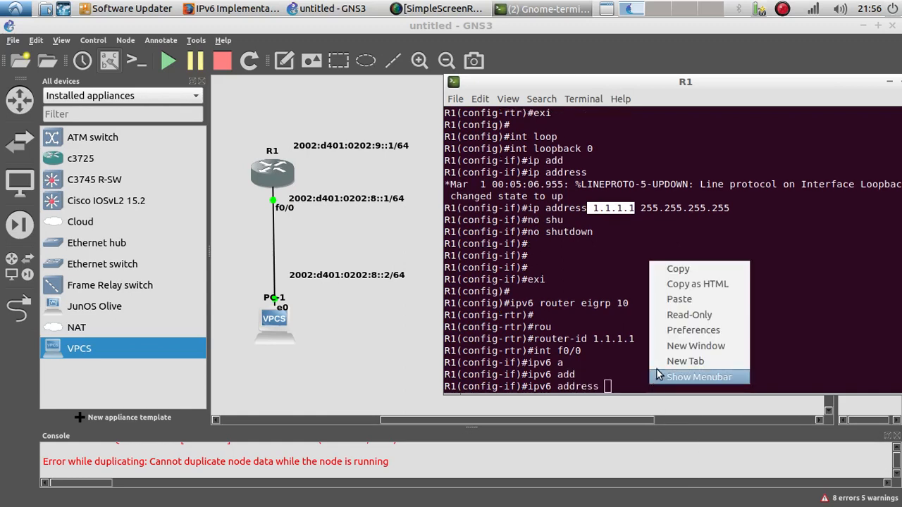
click(667, 298)
key(BackSpace)
key(BackSpace)
key(BackSpace)
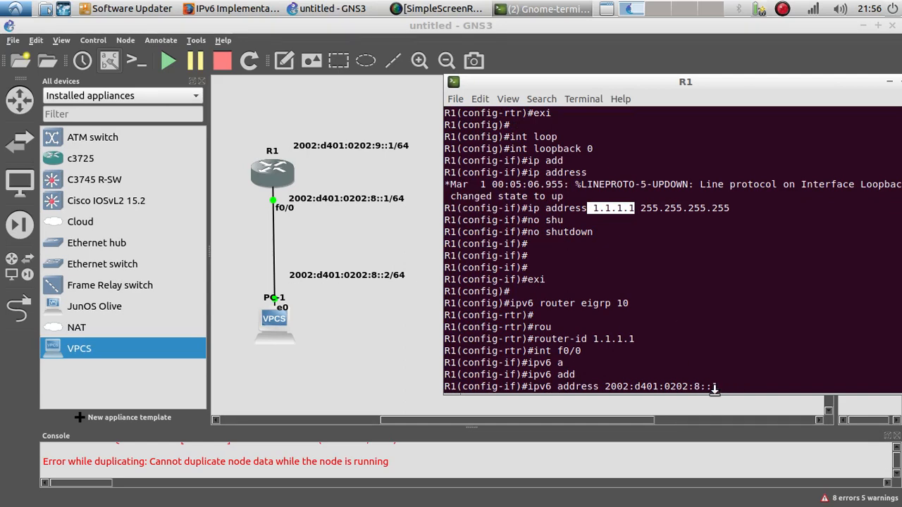
text(64)
key(Return)
key(Return)
key(Return)
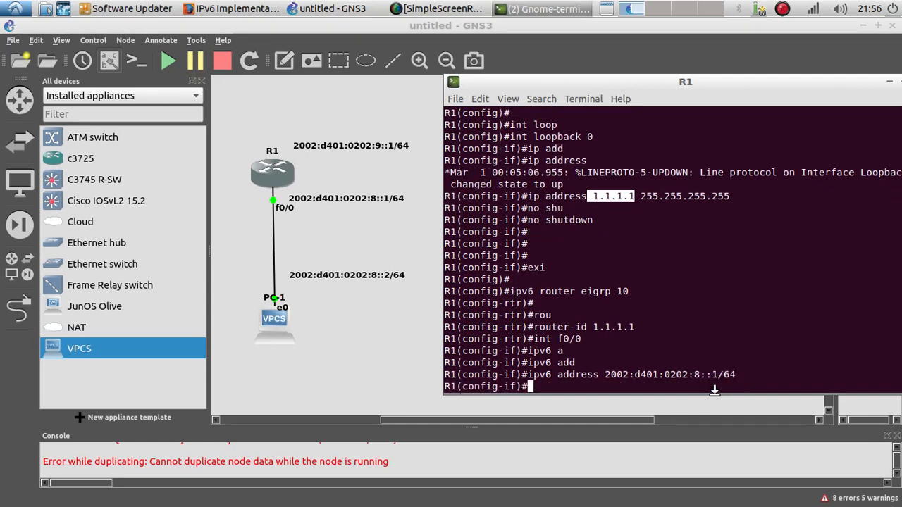
Bring R1's f0/0 interface up with no shutdown
text(n)
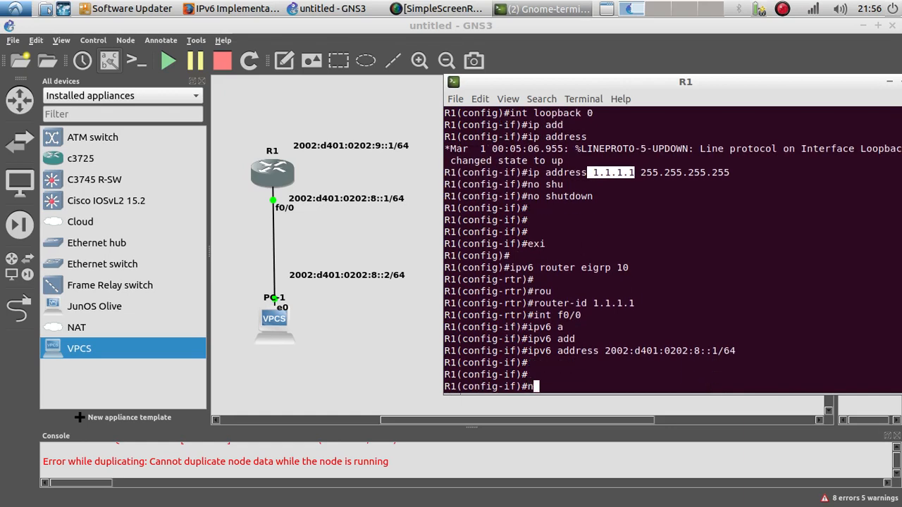
text(o shu)
key(Tab)
key(Return)
key(Return)
key(Return)
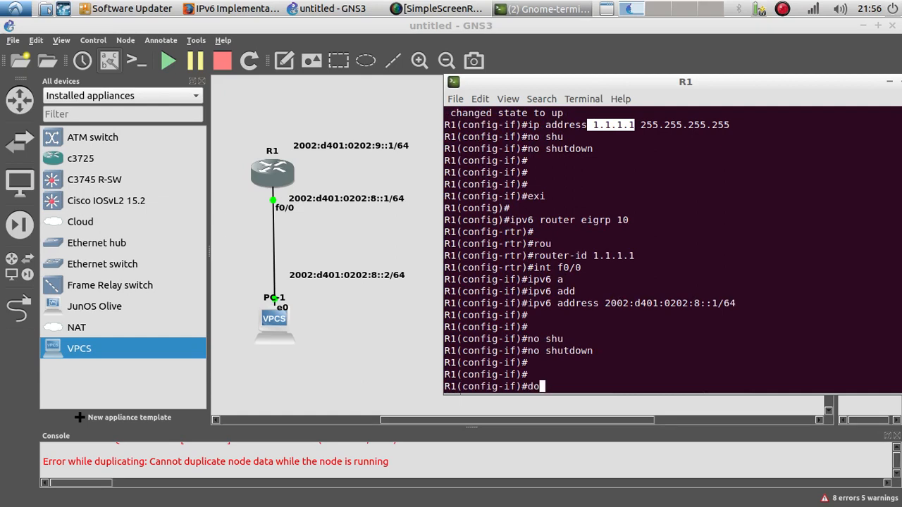
Ping PC-1 at 2002:d401:0202:8::2 from R1's interface configuration mode and highlight the echo result line
text(do ping)
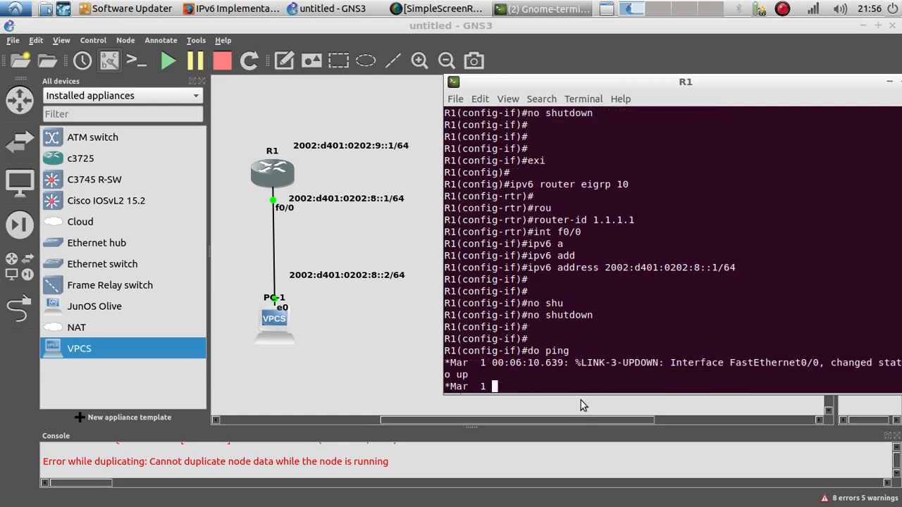
right_click(593, 388)
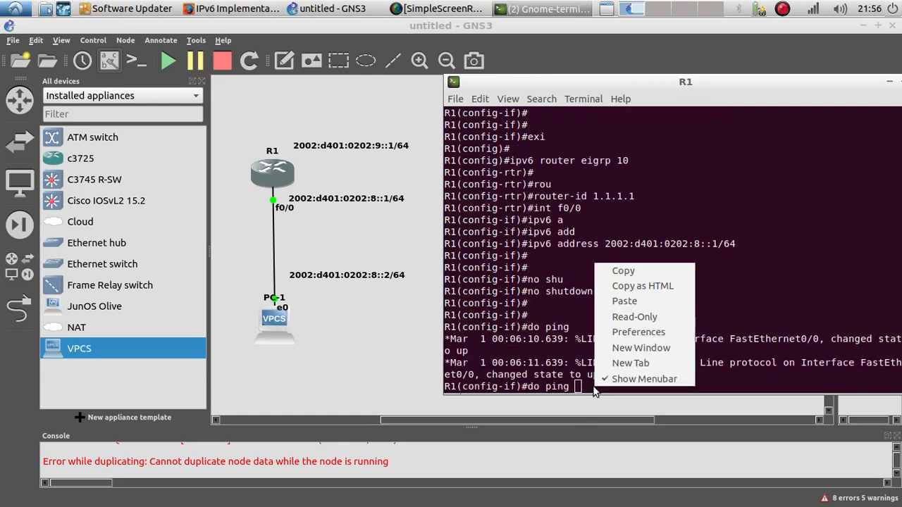
click(624, 301)
key(BackSpace)
key(BackSpace)
key(BackSpace)
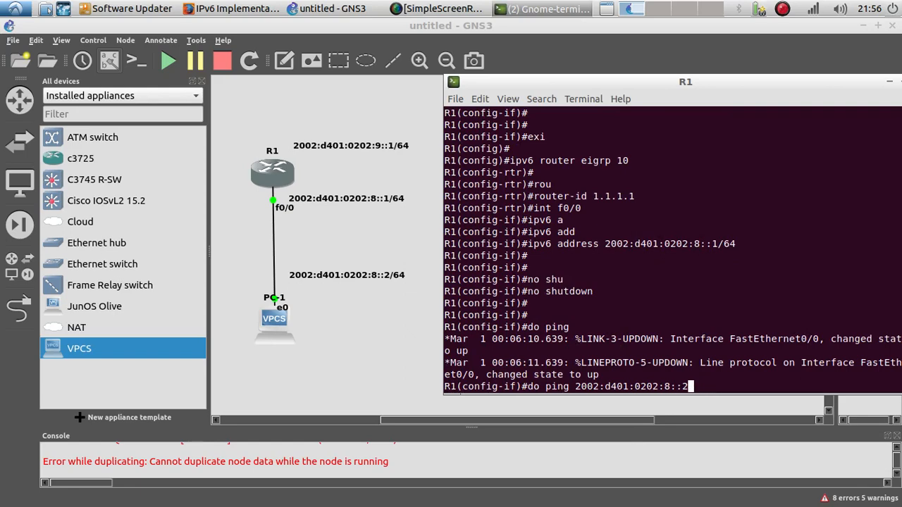
key(Return)
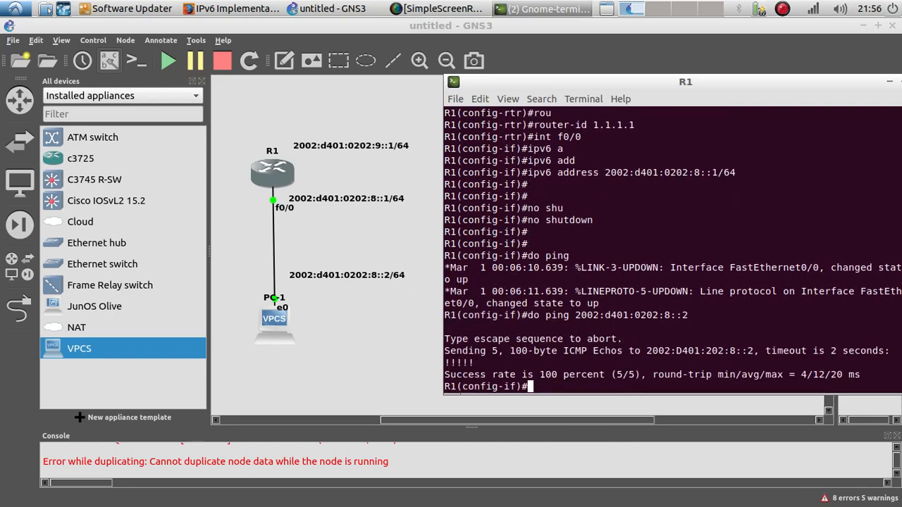
triple_click(472, 362)
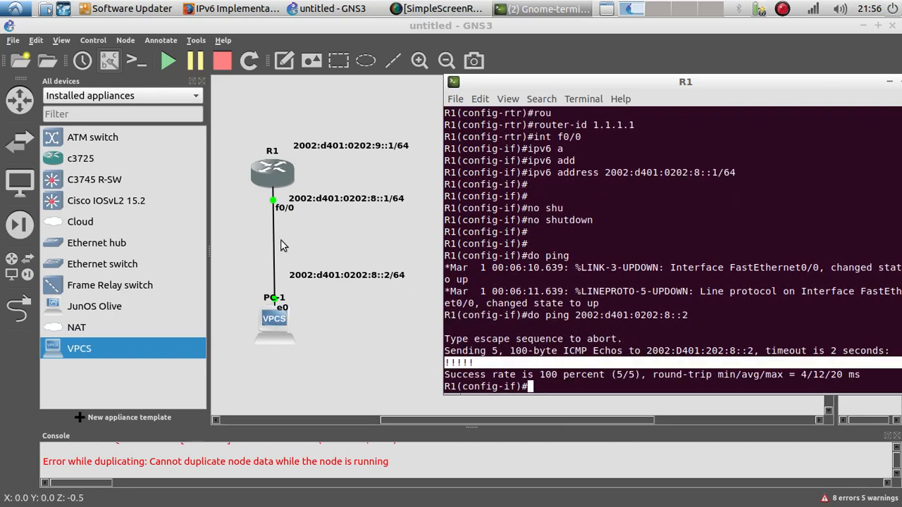
click(486, 355)
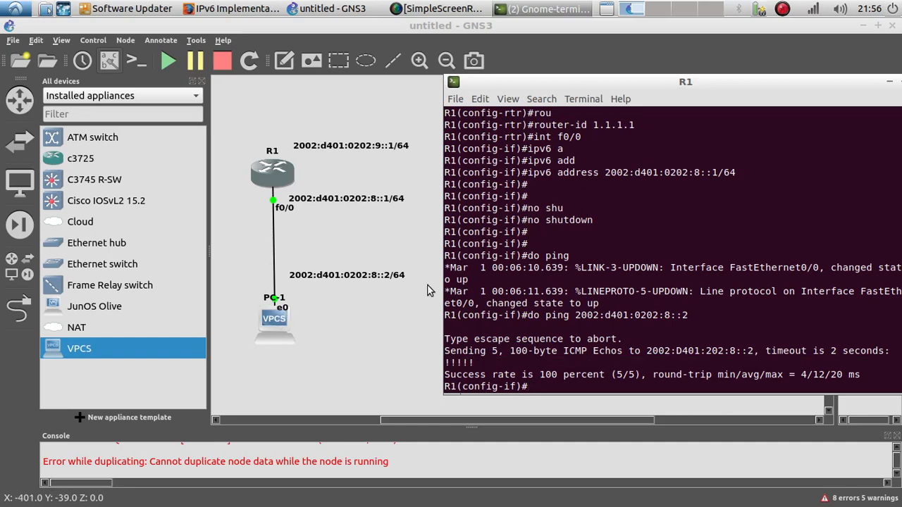
Return to the GNS3 topology and start router R2
click(373, 241)
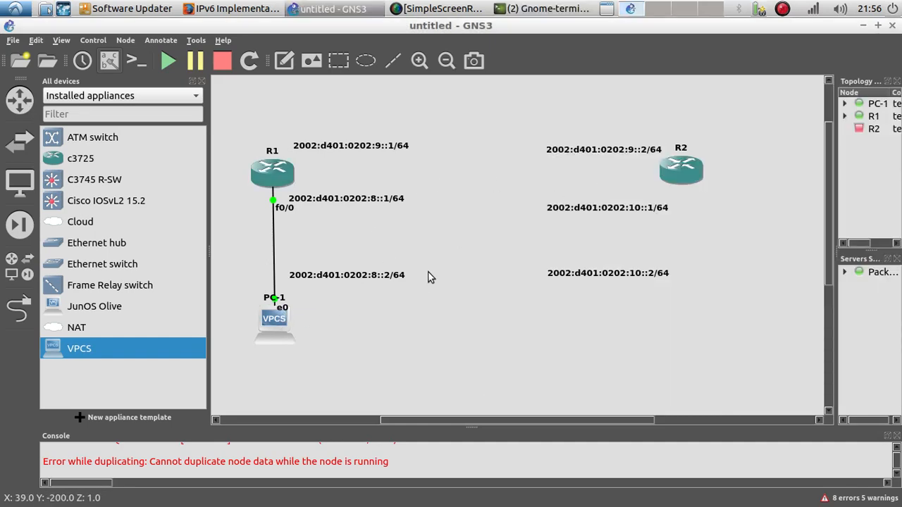
right_click(669, 175)
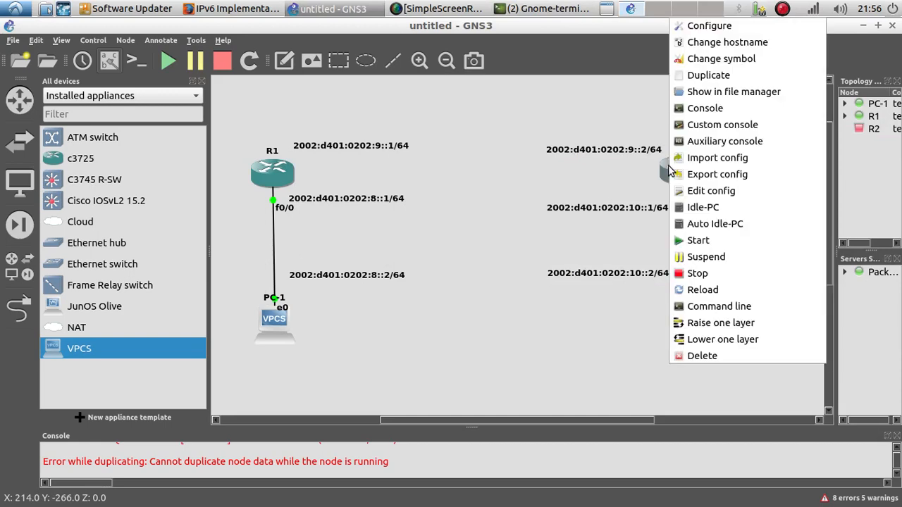
click(725, 241)
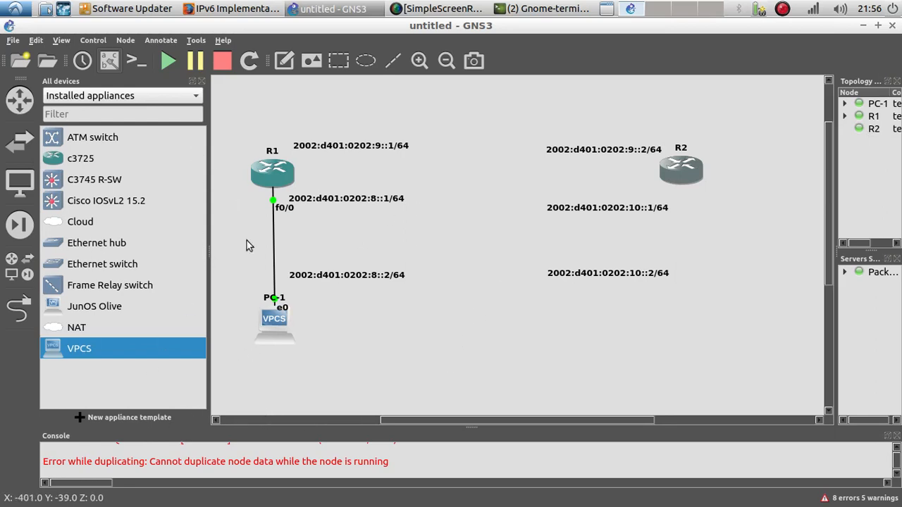
Link port f0/1 of R1 to port f0/1 of R2 and leave link mode
click(19, 306)
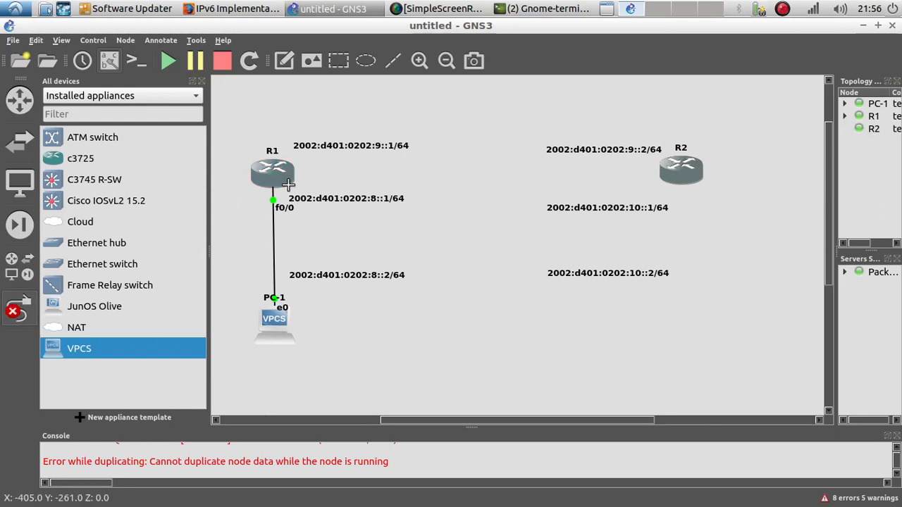
click(280, 176)
click(345, 202)
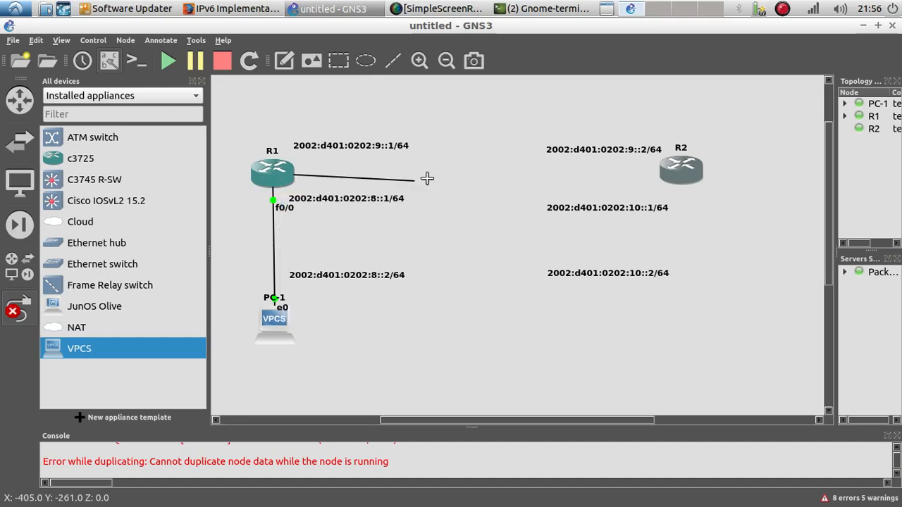
click(679, 171)
click(677, 196)
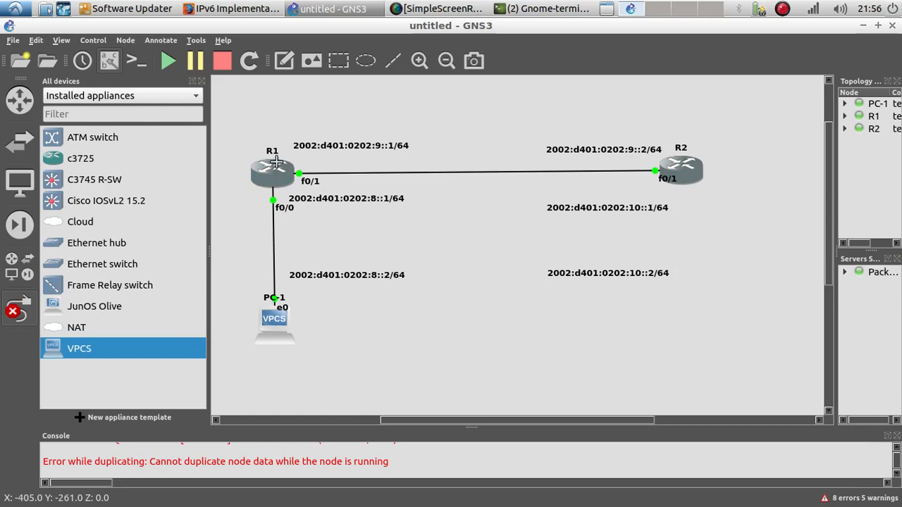
right_click(420, 235)
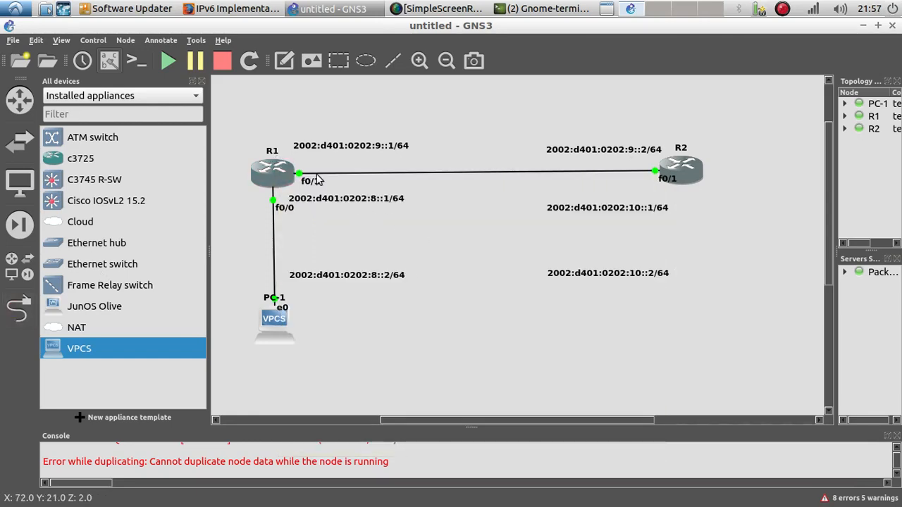
right_click(282, 166)
click(378, 32)
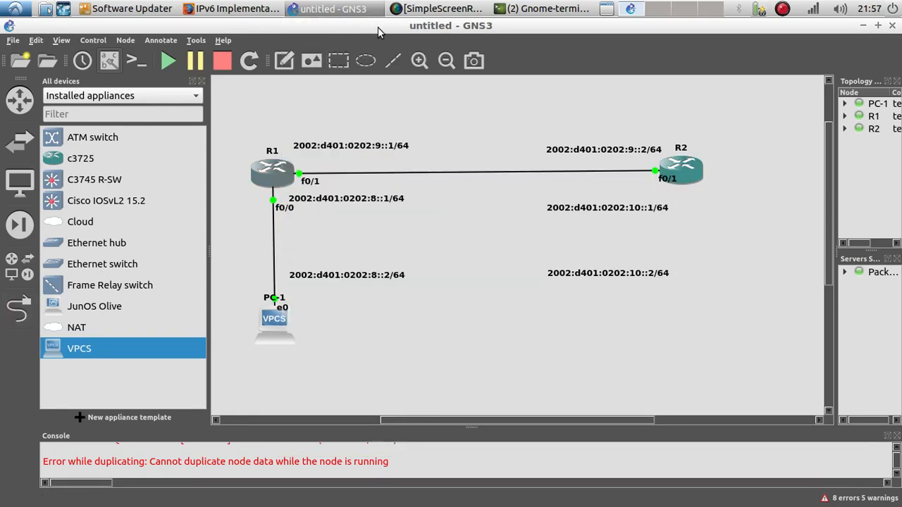
Switch back to R1's console and enter interface configuration for f0/1
click(537, 10)
click(521, 44)
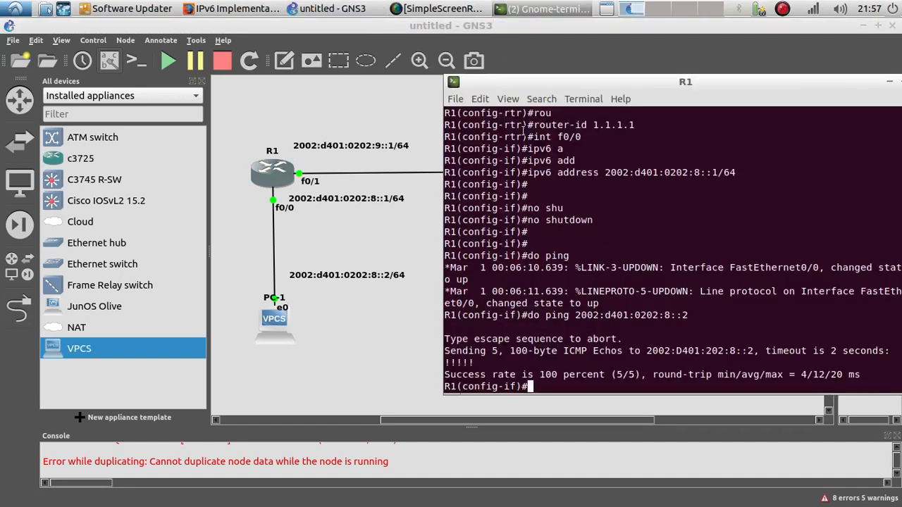
text(i)
key(Up)
key(Up)
key(Up)
key(Up)
key(Up)
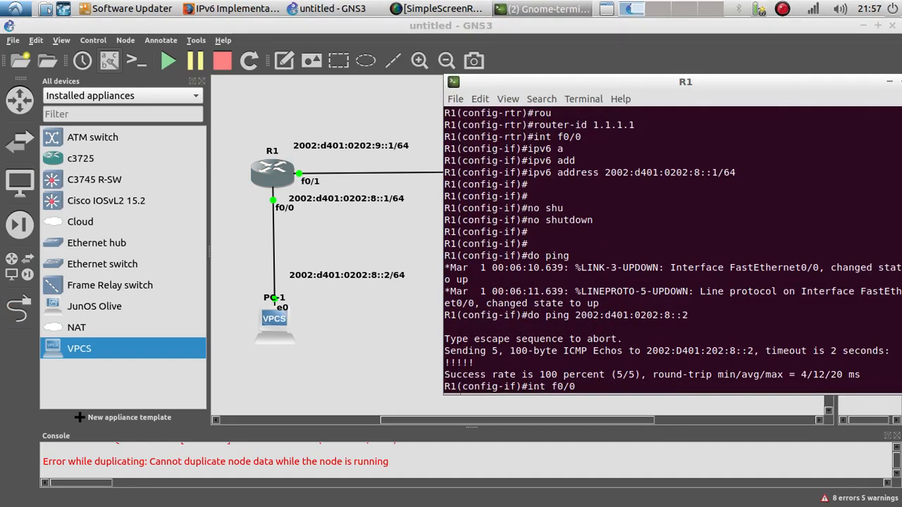
text(1)
key(Return)
Reuse the earlier ipv6 address command to assign 2002:d401:0202:9::1/64 to R1's f0/1 interface
key(Up)
key(Up)
key(Up)
key(Up)
key(Up)
key(Up)
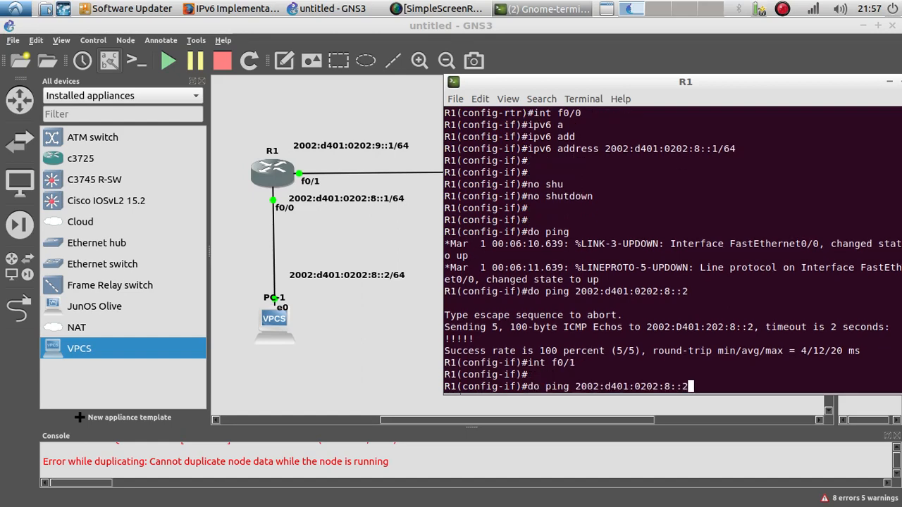
key(Left)
key(Left)
key(Left)
key(Left)
key(Left)
key(Left)
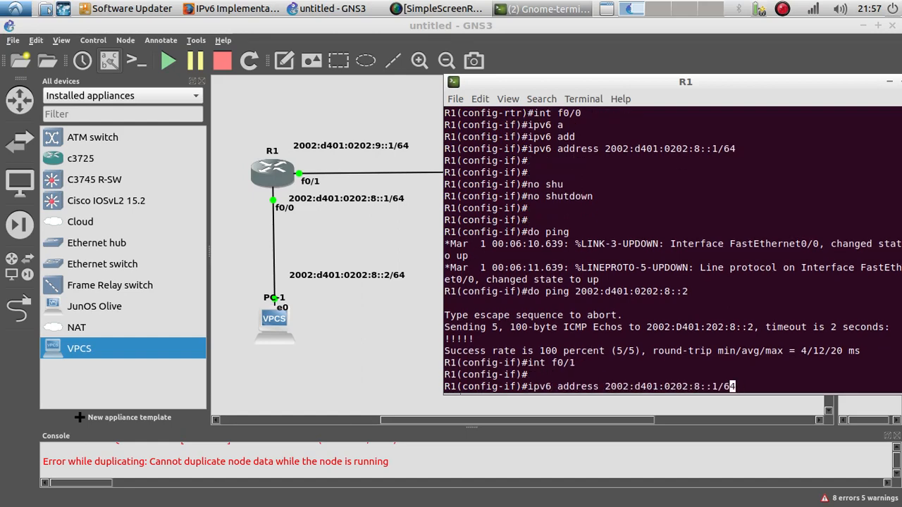
key(BackSpace)
text(9)
key(Return)
Bring R1's f0/1 interface up with no shutdown
text(no shu)
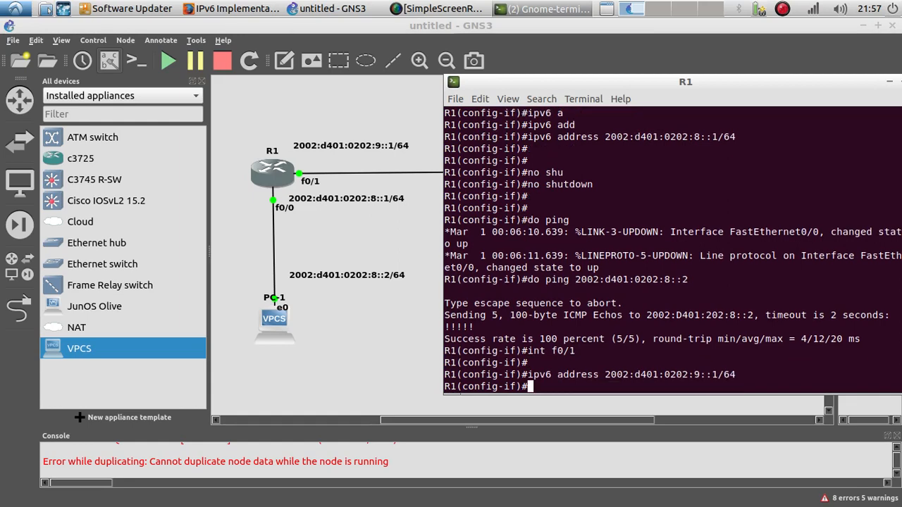
key(Tab)
key(Return)
key(Return)
key(Return)
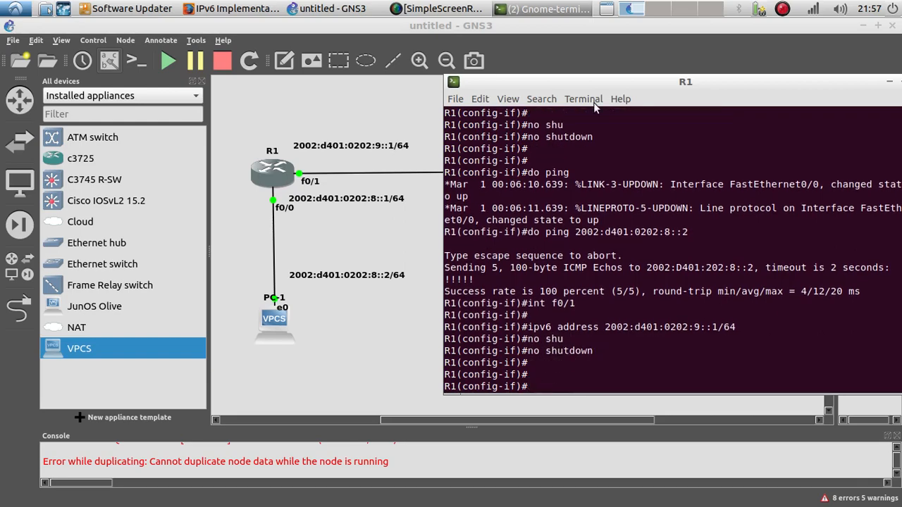
Move R1's console aside, open R2's console and enter global configuration mode with config t
drag(619, 84, 251, 120)
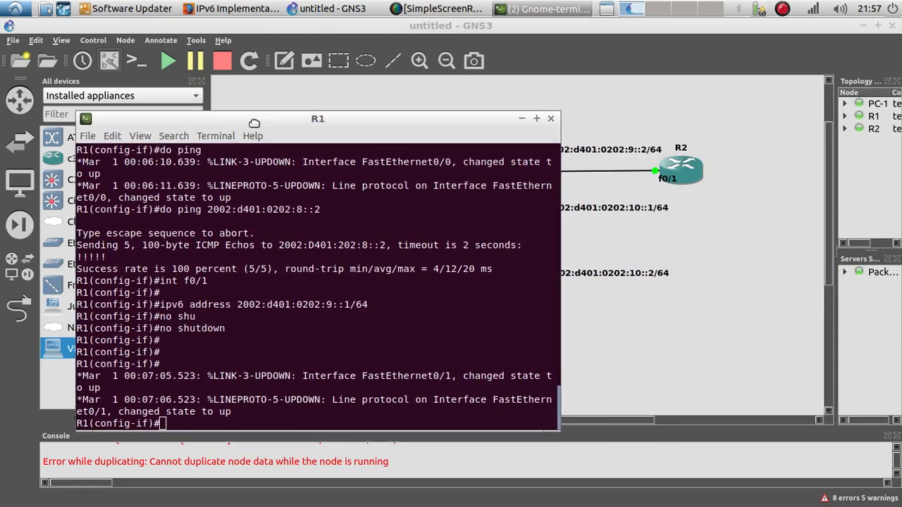
right_click(674, 170)
click(711, 114)
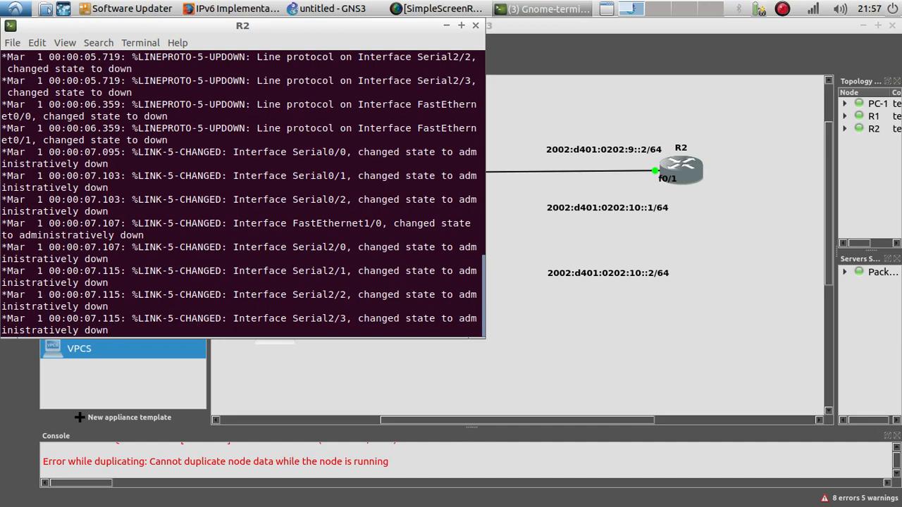
key(Return)
key(Return)
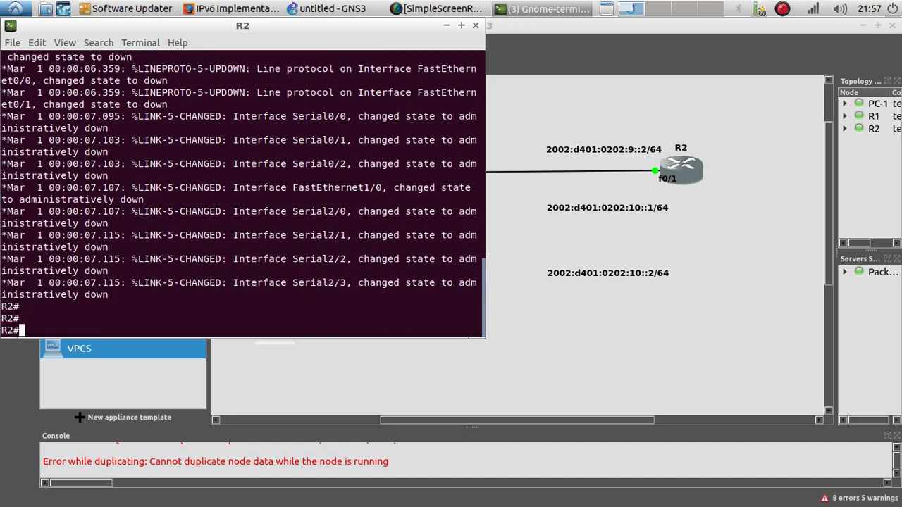
text(config t)
key(Return)
key(Return)
key(Return)
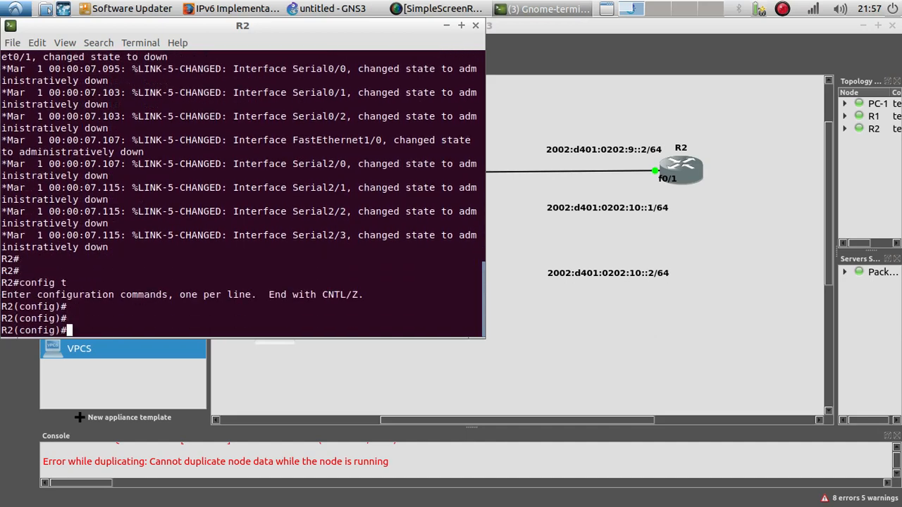
Enable IPv6 unicast routing on R2
text(ipv)
key(Tab)
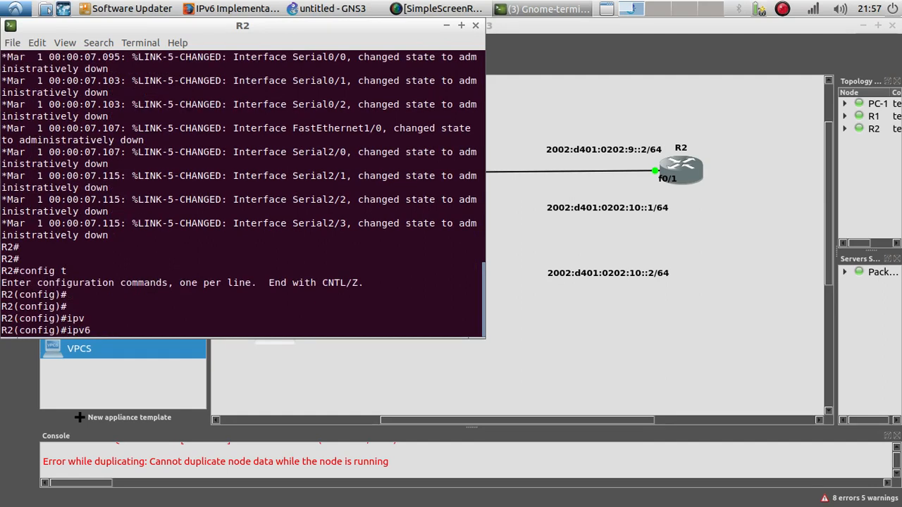
text(u)
key(Tab)
key(Return)
key(Return)
key(Return)
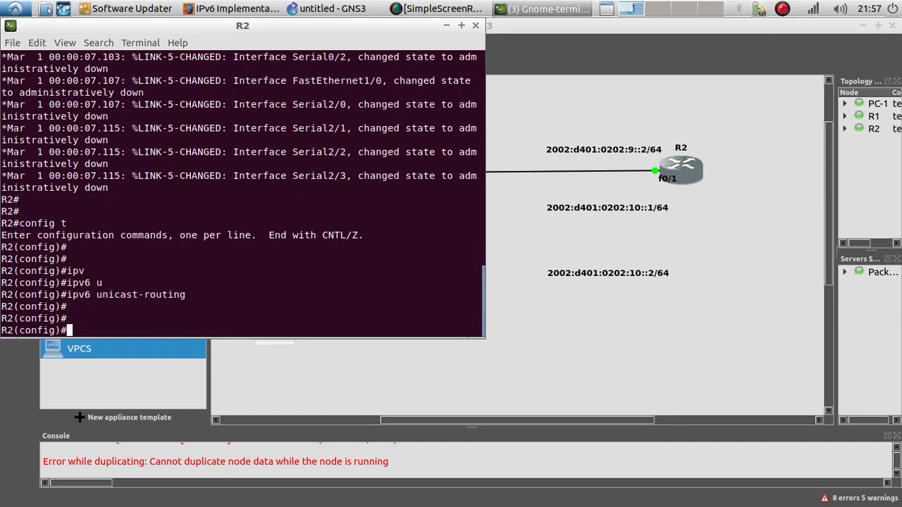
Create interface loopback 0 on R2 with IP address 2.2.2.2 255.255.255.255, and return to global configuration mode
text(int lo)
key(Tab)
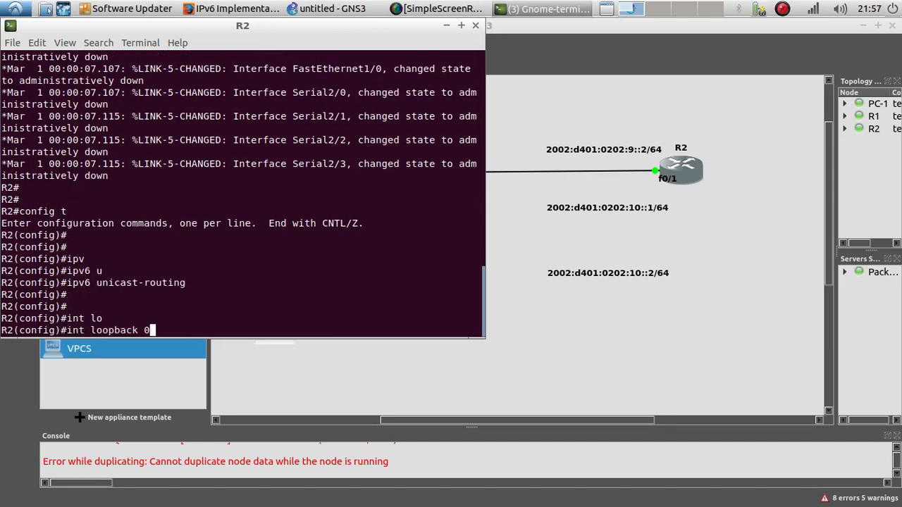
text(0)
key(Return)
text(ip add)
key(Tab)
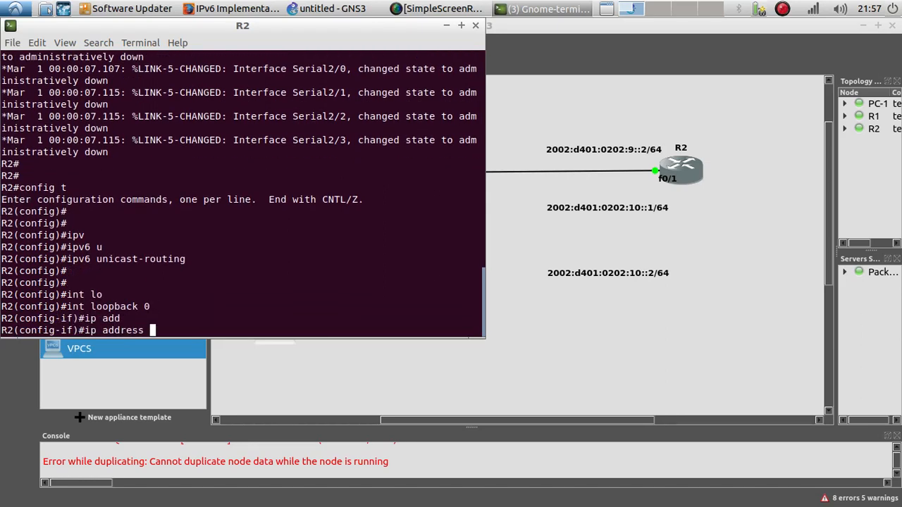
text(2)
text(.2.2.2)
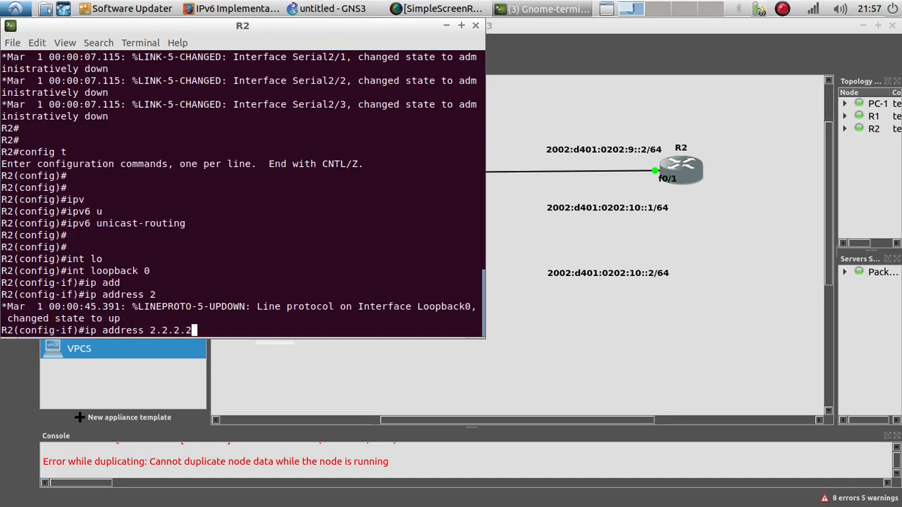
text( 255.255.255.255)
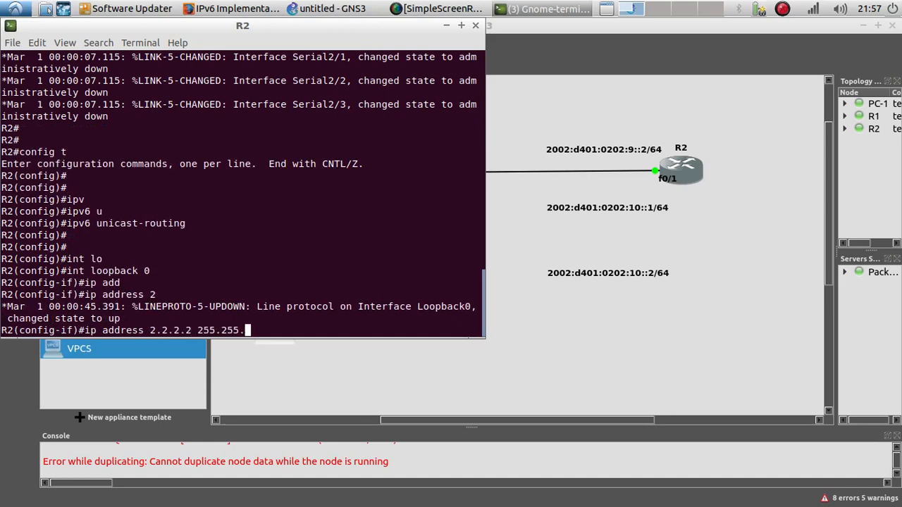
key(Return)
key(Return)
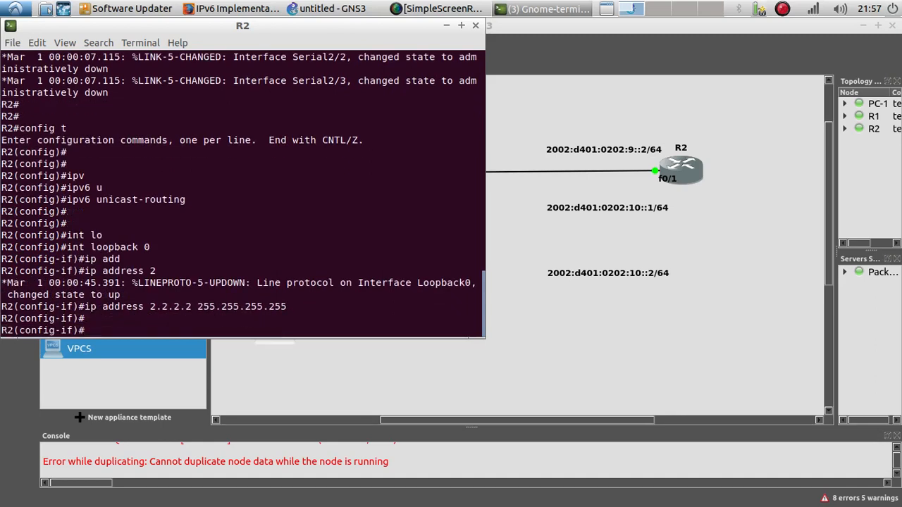
text(exit)
key(Return)
key(Return)
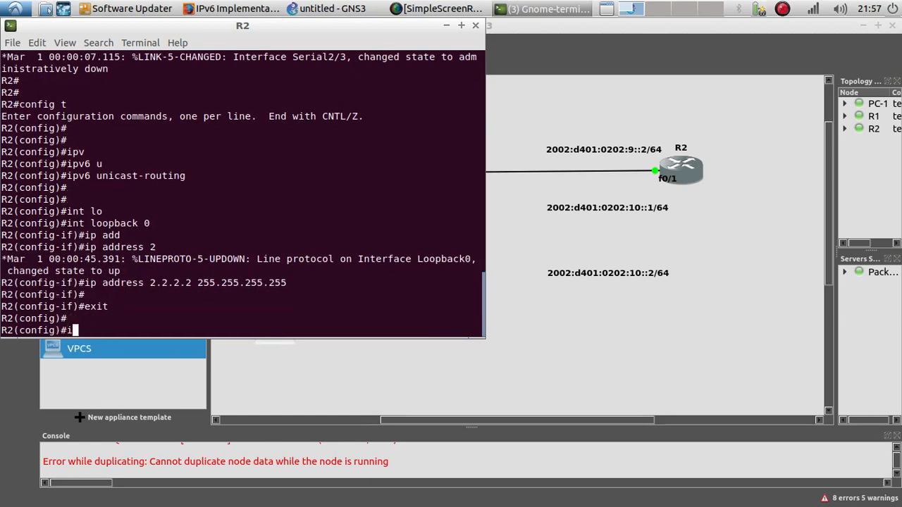
Start the EIGRP for IPv6 routing process 10 on R2
text(ipv)
key(Tab)
text(rou)
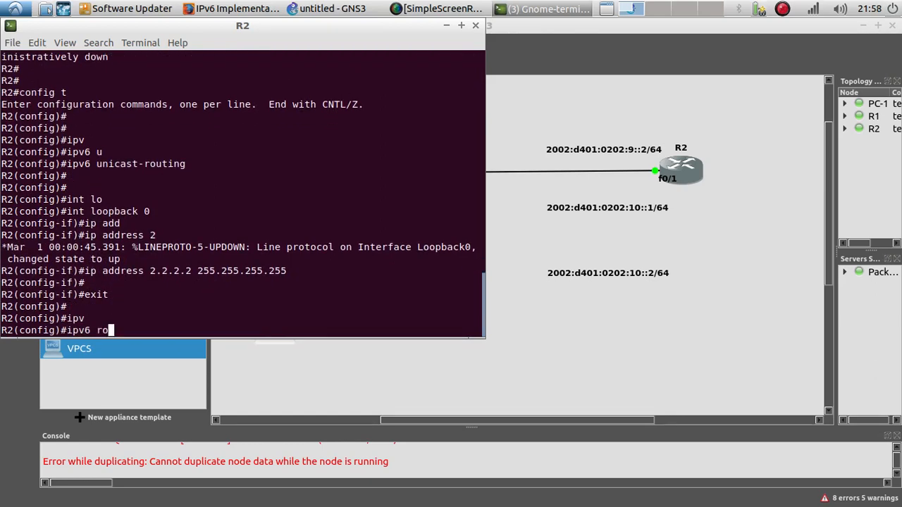
key(Tab)
text(ter )
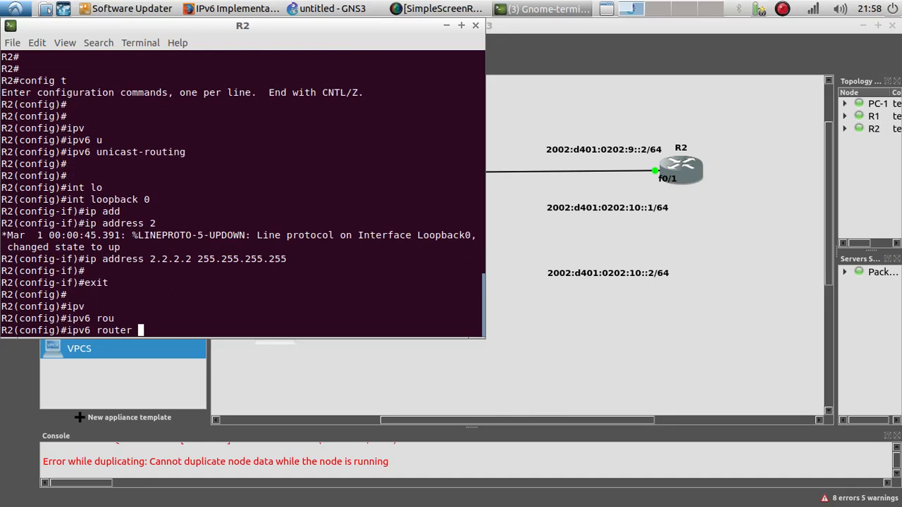
text(ei)
key(Tab)
text(10)
key(Return)
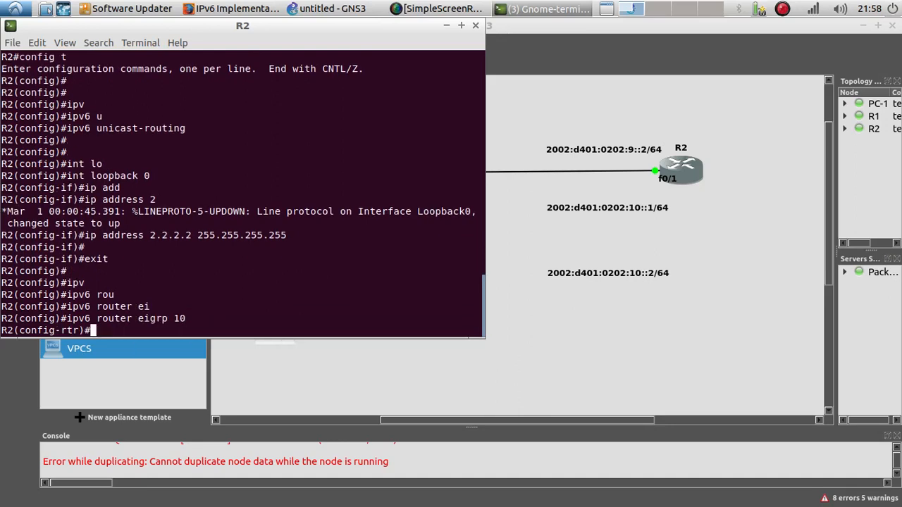
Set the EIGRP router-id on R2 to 2.2.2.2 and exit router configuration mode
text(rou)
key(Tab)
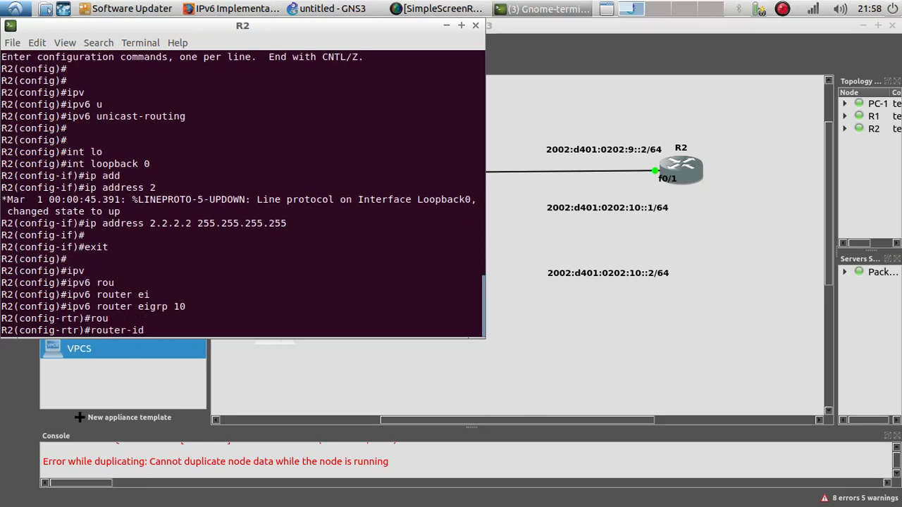
text(2.2.2.2)
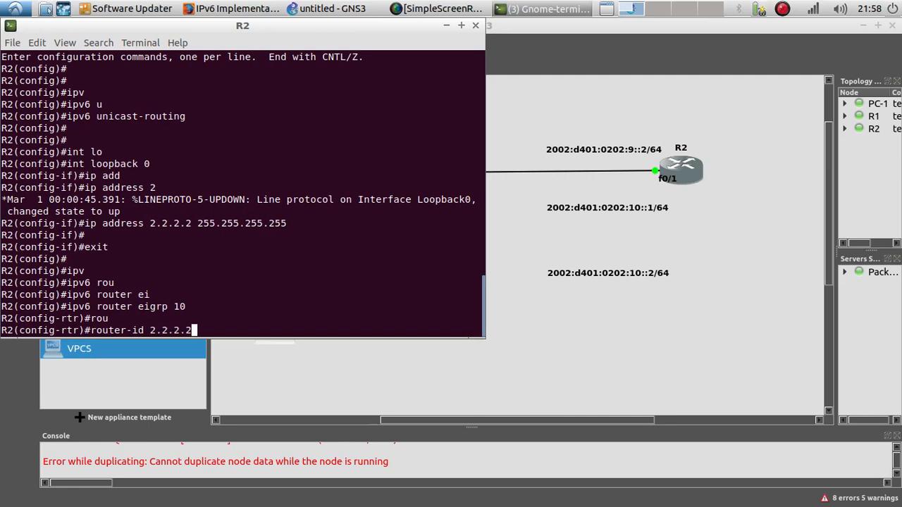
key(Return)
key(Return)
text(exi)
key(Return)
key(Return)
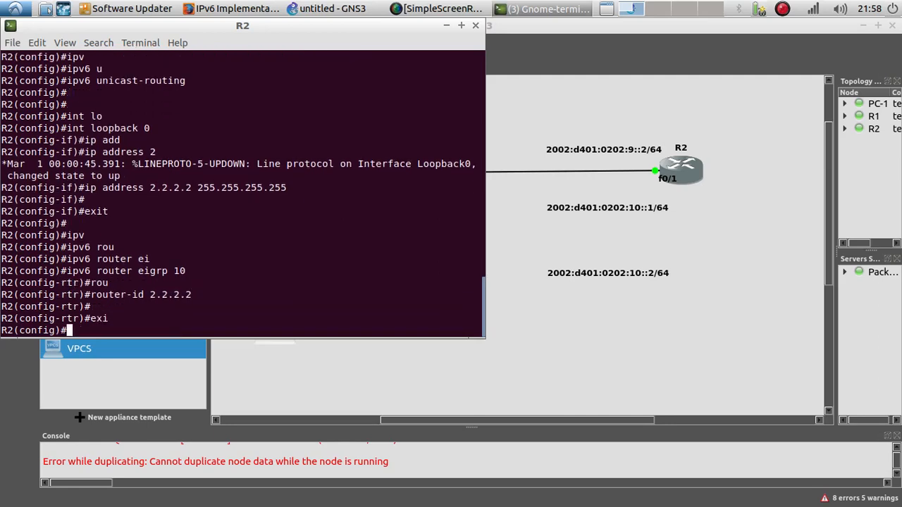
Enter R2's f0/1 interface configuration and begin an ipv6 address command with the copied IPv6 address pasted in
text(int)
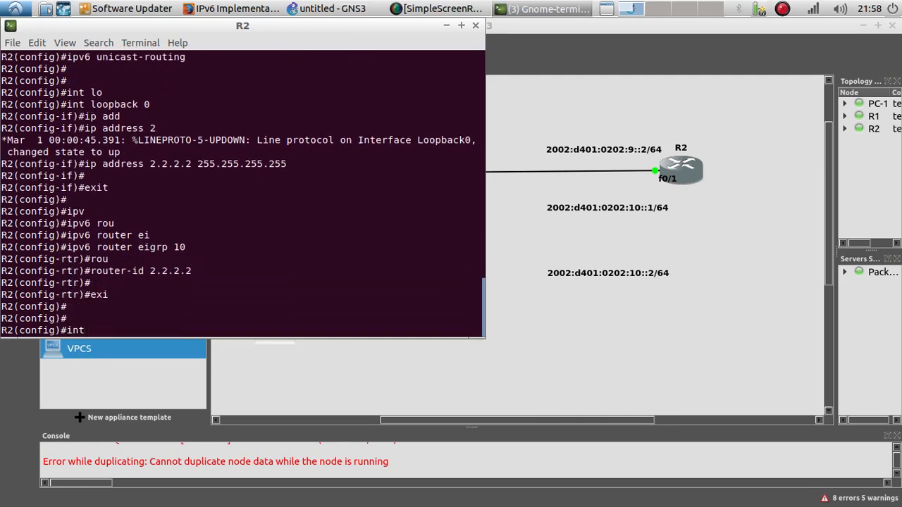
text( f0/1)
key(Return)
key(Return)
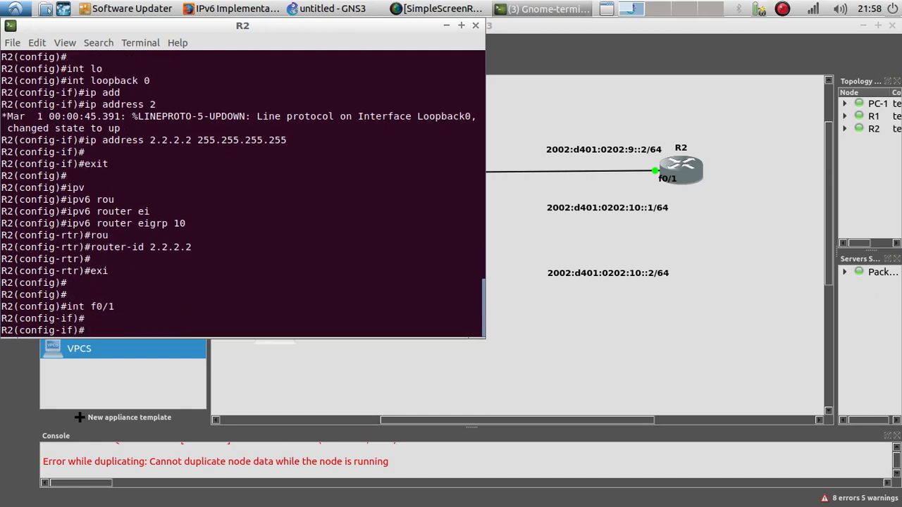
text(ipv6)
key(Tab)
text(add)
key(Tab)
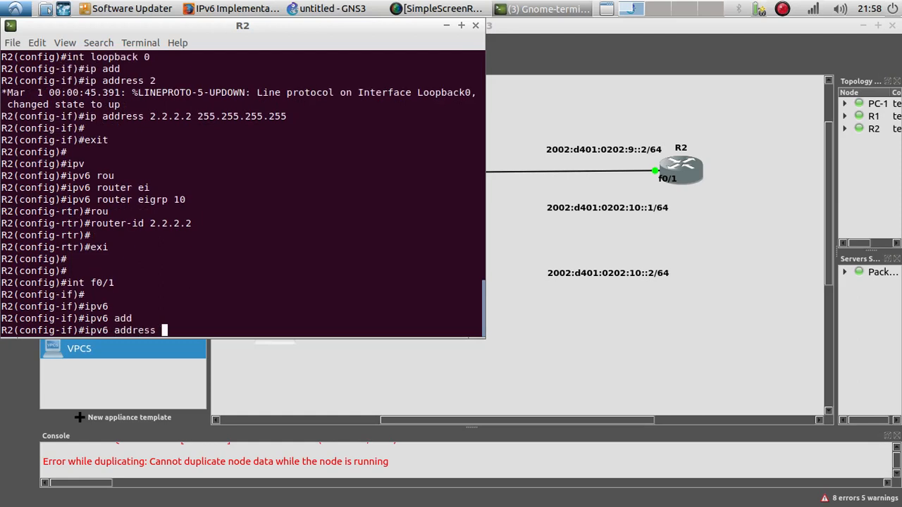
right_click(167, 328)
click(194, 358)
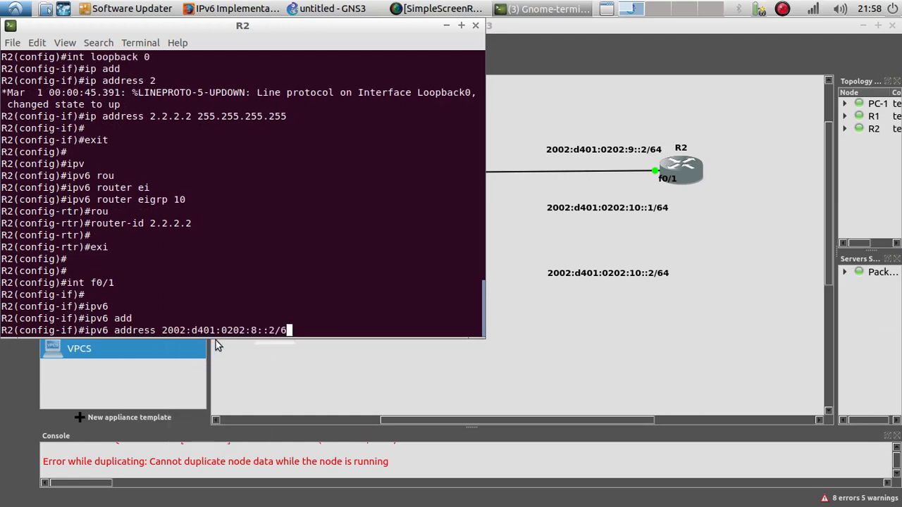
Edit the pasted address to 2002:d401:0202:9::2/64 and assign it to R2's f0/1 interface
key(BackSpace)
key(BackSpace)
key(Left)
key(Left)
key(Left)
key(BackSpace)
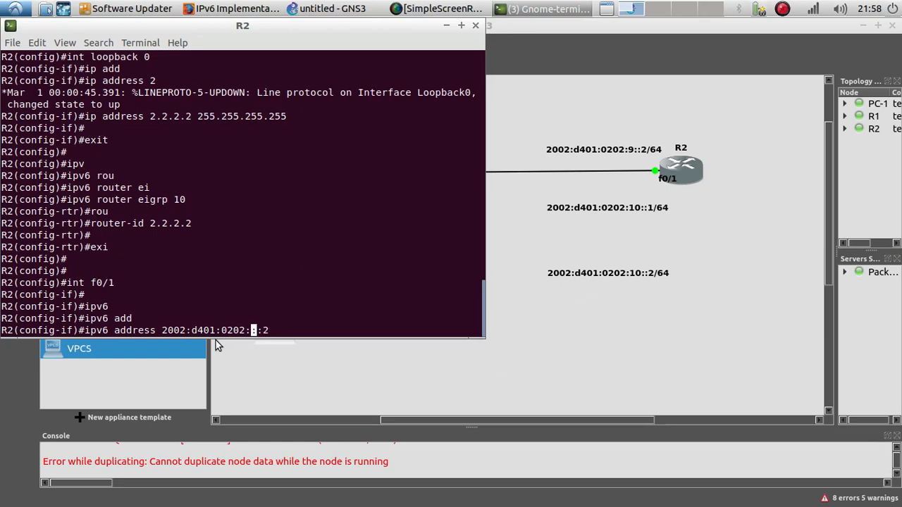
text(9:)
key(Return)
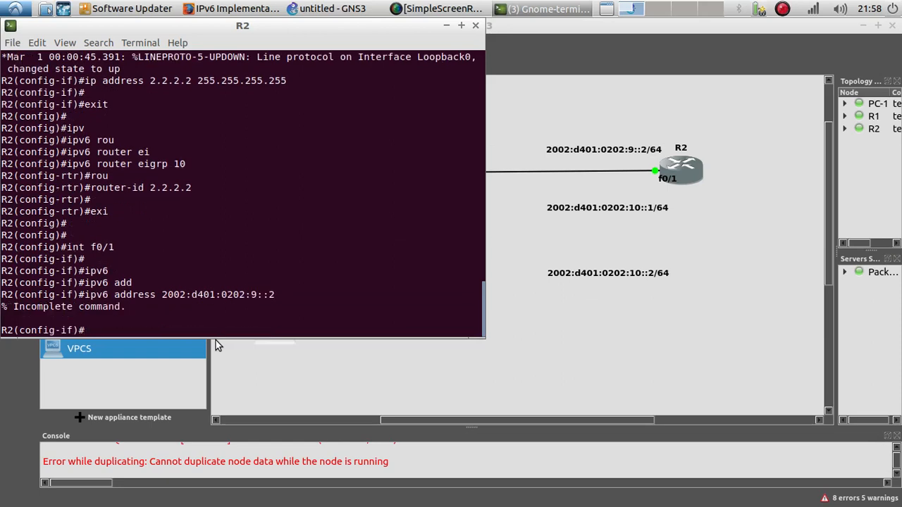
key(Up)
text(/64)
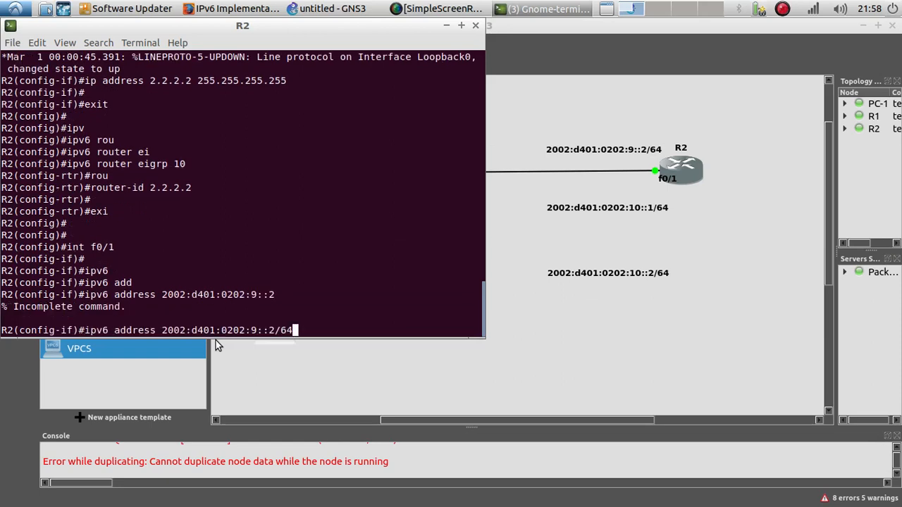
key(Return)
key(Return)
Bring R2's f0/1 interface up with no shutdown
text(no shu)
key(Tab)
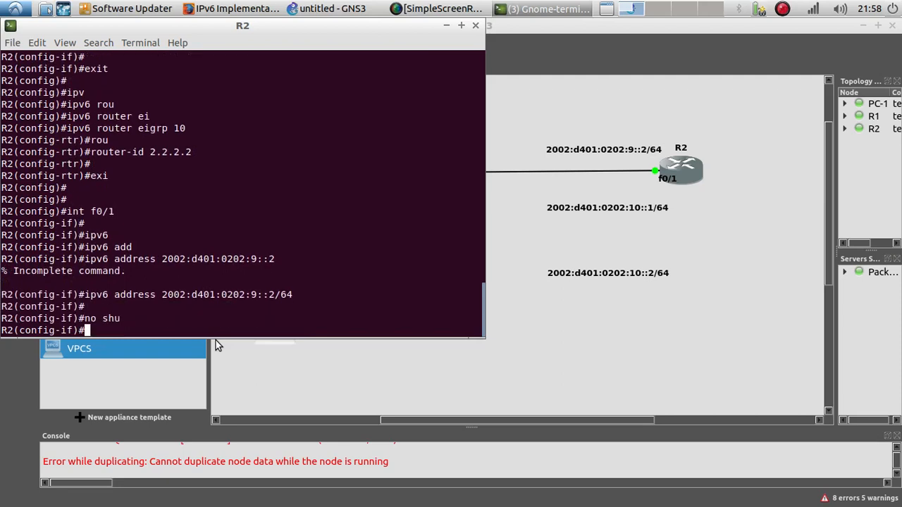
key(Return)
key(Return)
key(Return)
key(Return)
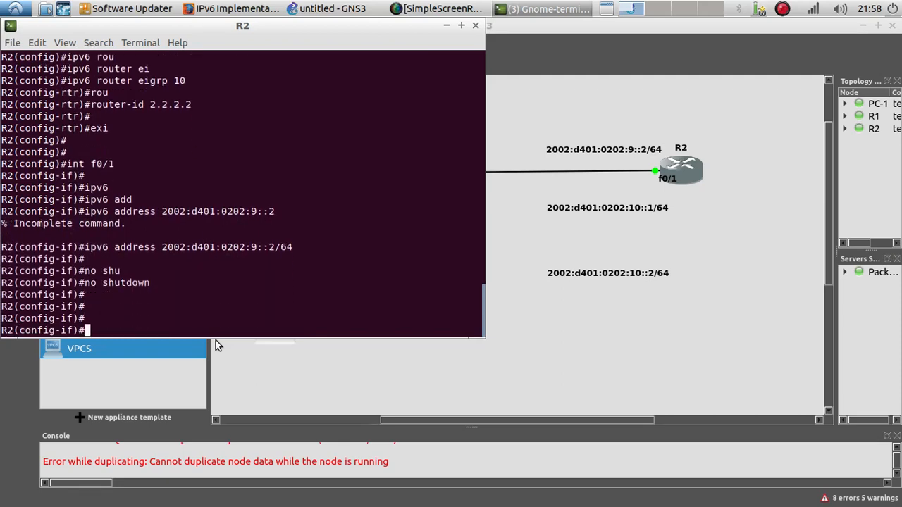
Ping R1's f0/1 address 2002:d401:0202:9::1 from R2 and highlight the echo reply line
text(do ping)
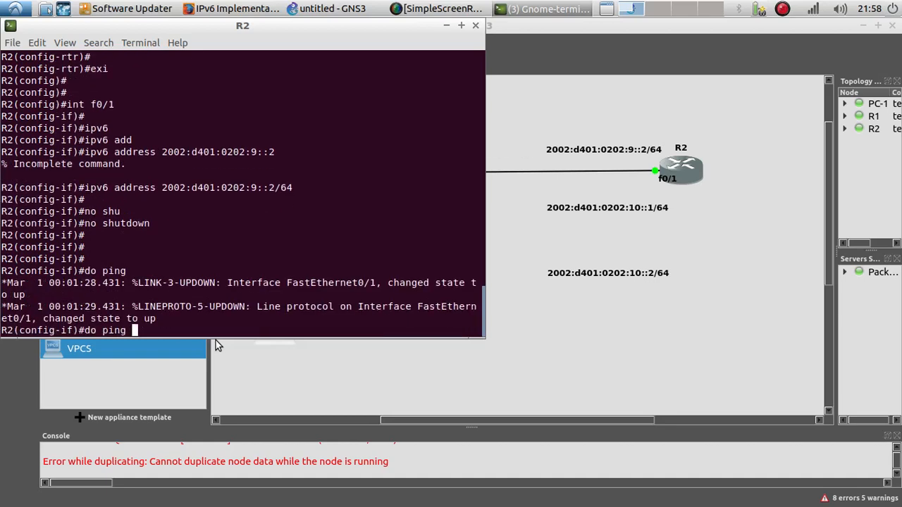
right_click(186, 323)
click(211, 362)
key(BackSpace)
key(BackSpace)
key(BackSpace)
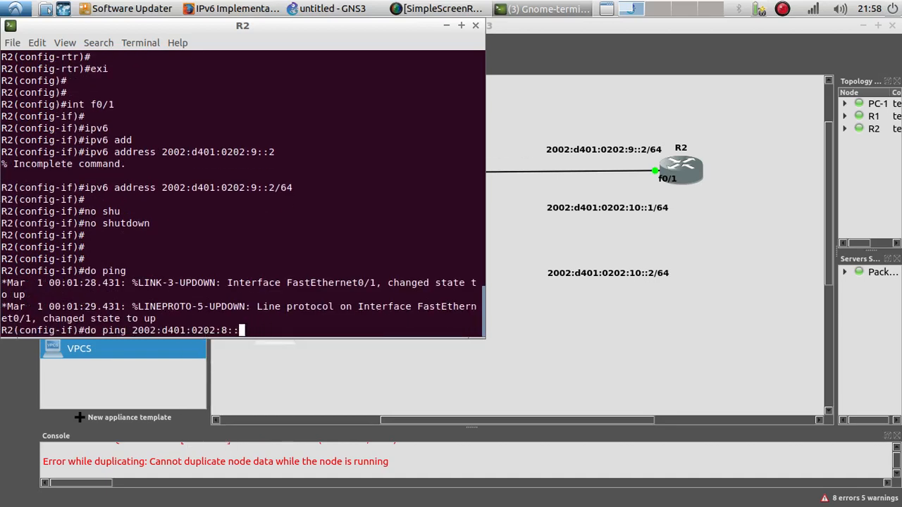
text(1)
key(Left)
key(Left)
key(Left)
key(BackSpace)
text(9)
key(Return)
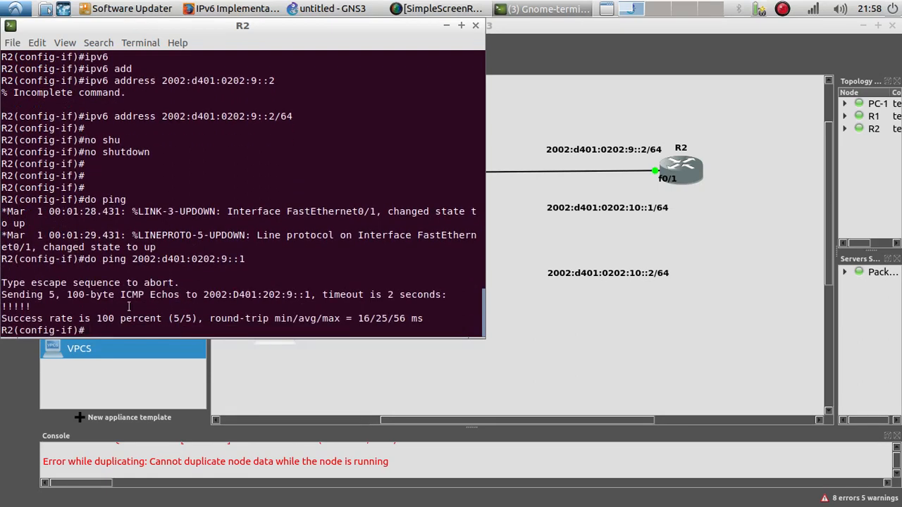
triple_click(57, 306)
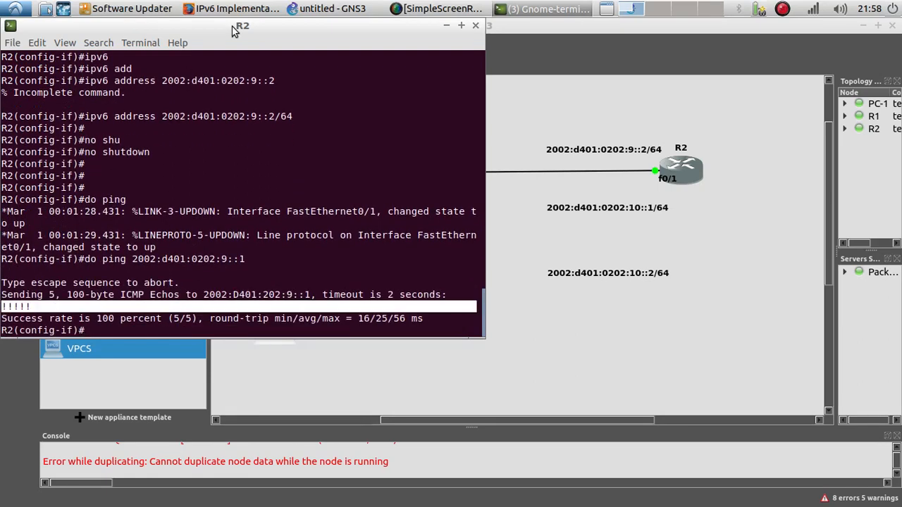
Switch to R1's console, minimize R2's console, and move R1's window clear of R1 and PC-1 in the topology
drag(235, 31, 547, 108)
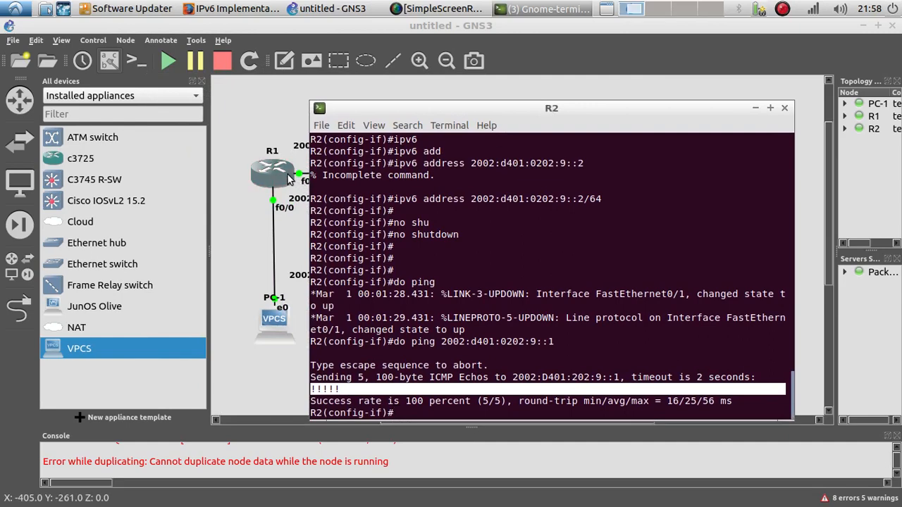
click(539, 9)
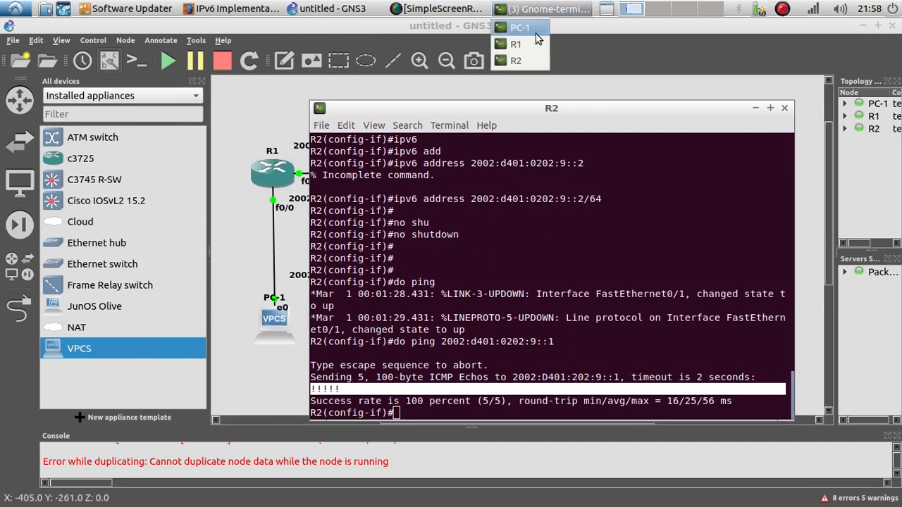
click(530, 35)
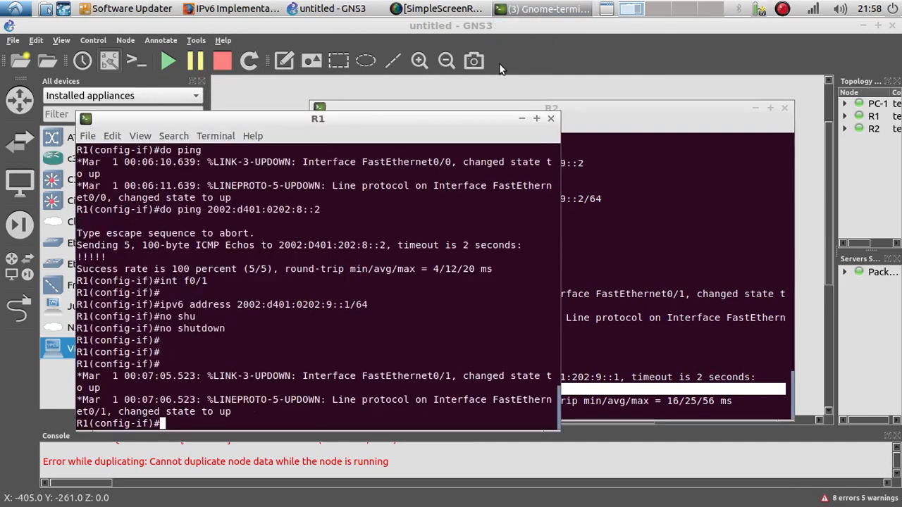
click(756, 111)
click(756, 111)
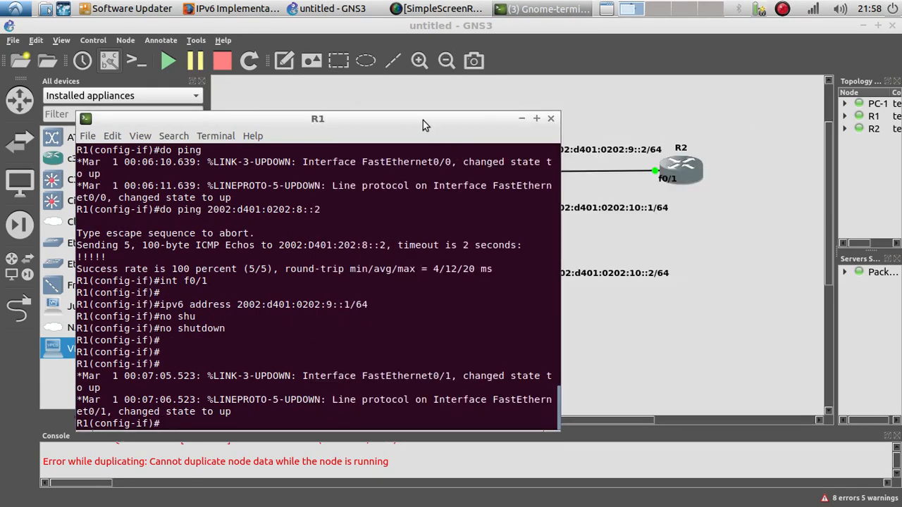
drag(423, 119, 715, 85)
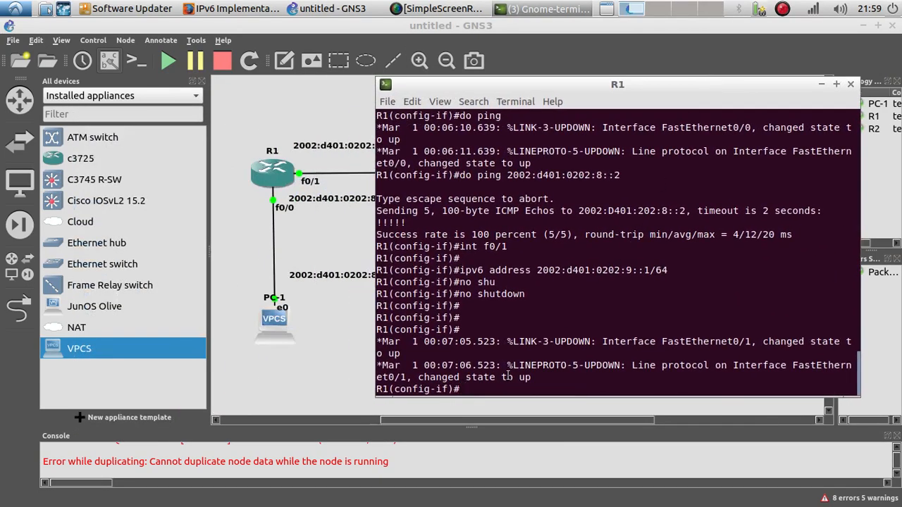
Enable IPv6 EIGRP process 10 on R1's f0/0 interface
text(int f0/0)
key(Return)
key(Return)
text(ipv6 ei)
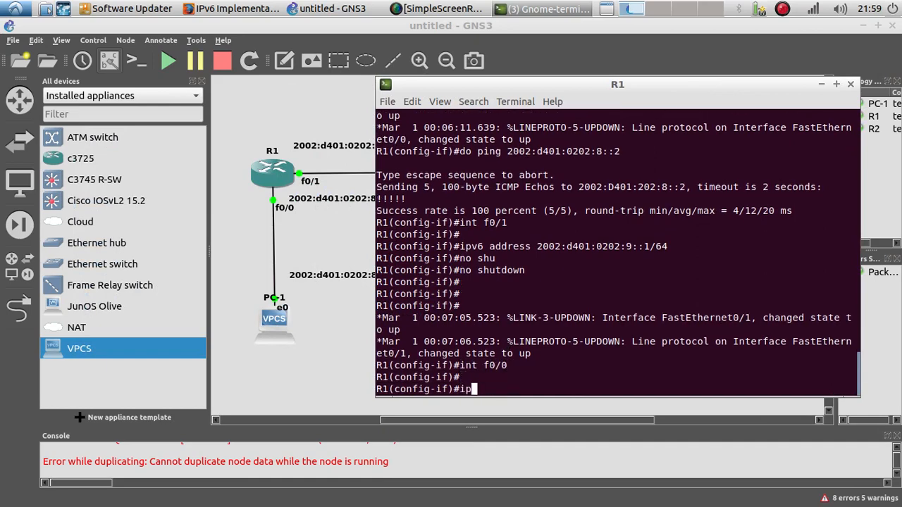
key(Tab)
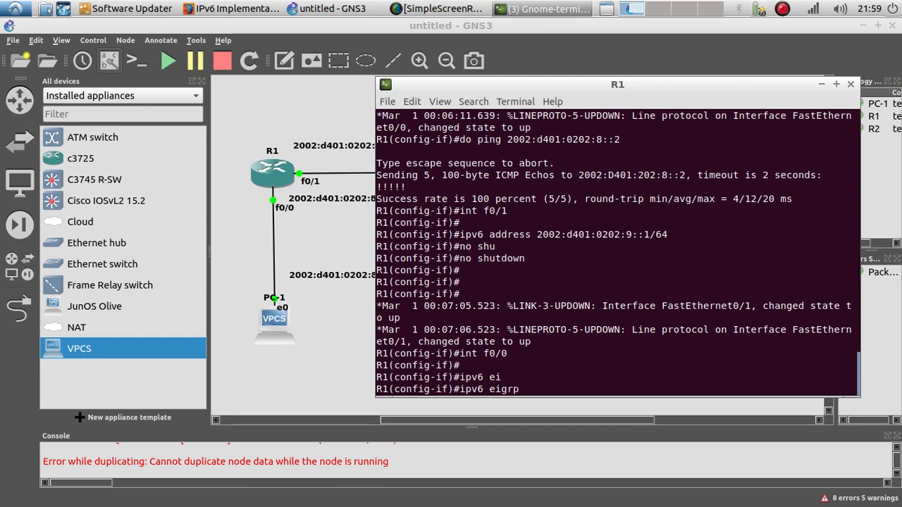
text(10)
key(Return)
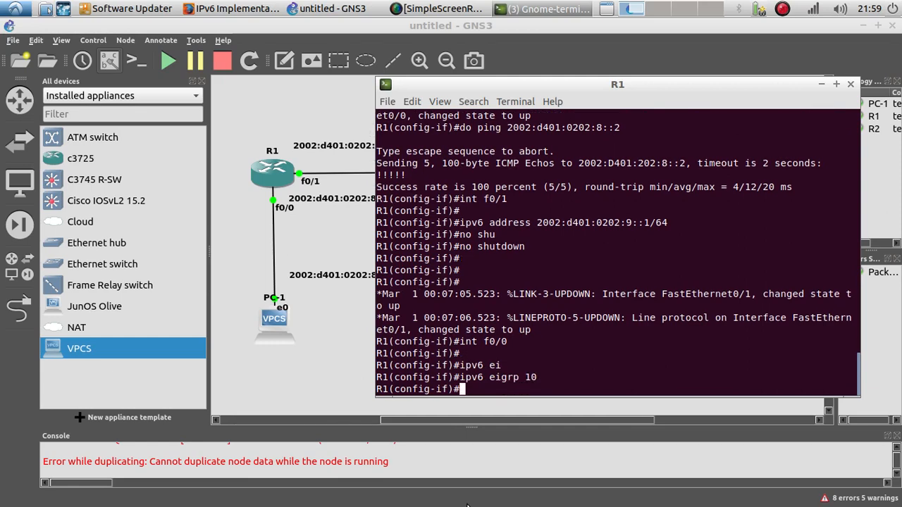
Highlight the ipv6 eigrp 10 command and its process number in R1's console for review
drag(540, 380, 460, 378)
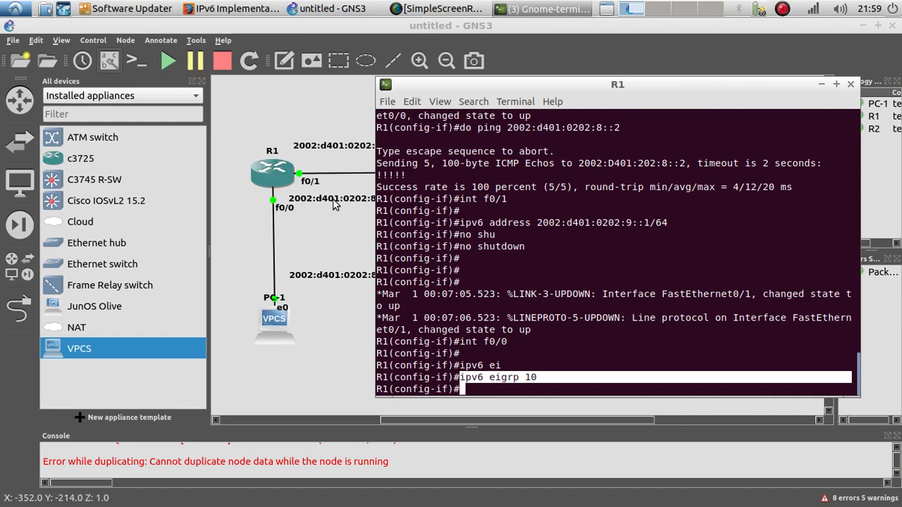
click(461, 381)
drag(540, 377, 463, 378)
double_click(530, 377)
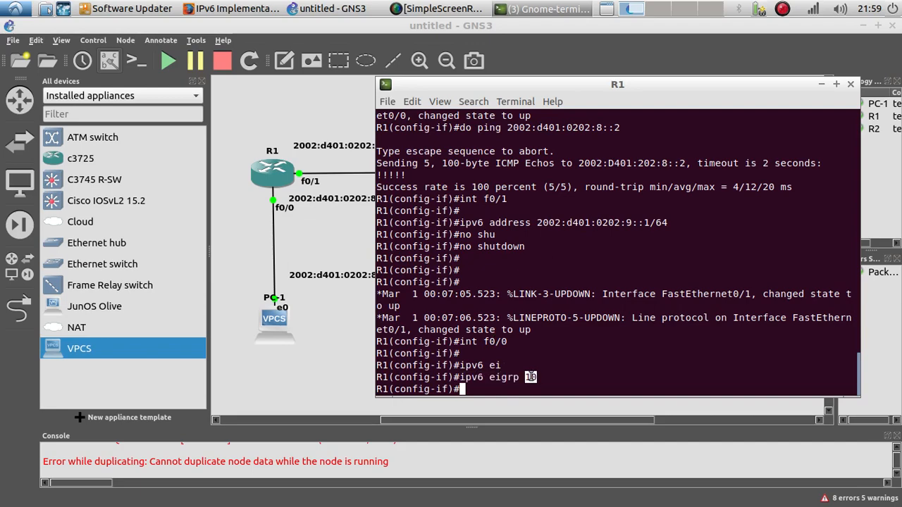
Enable IPv6 EIGRP process 10 on R1's f0/1 interface
scroll(526, 347, up, 10)
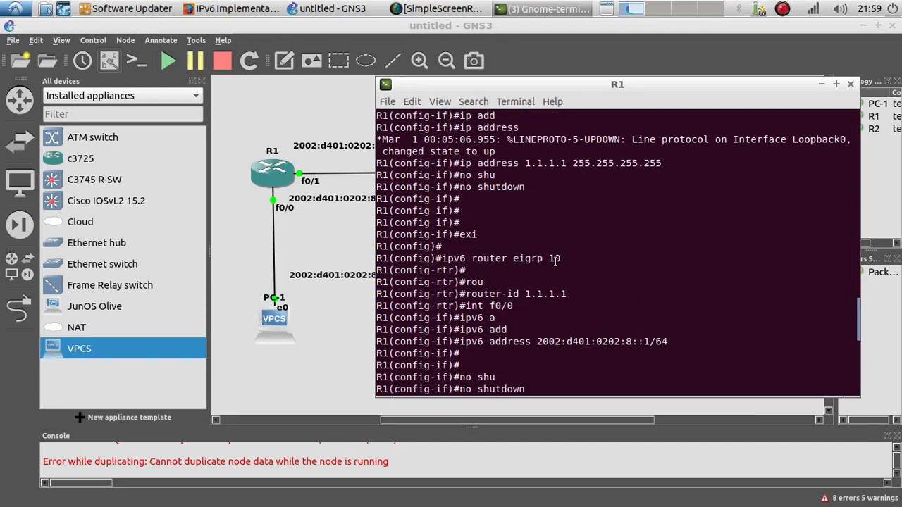
scroll(535, 296, down, 10)
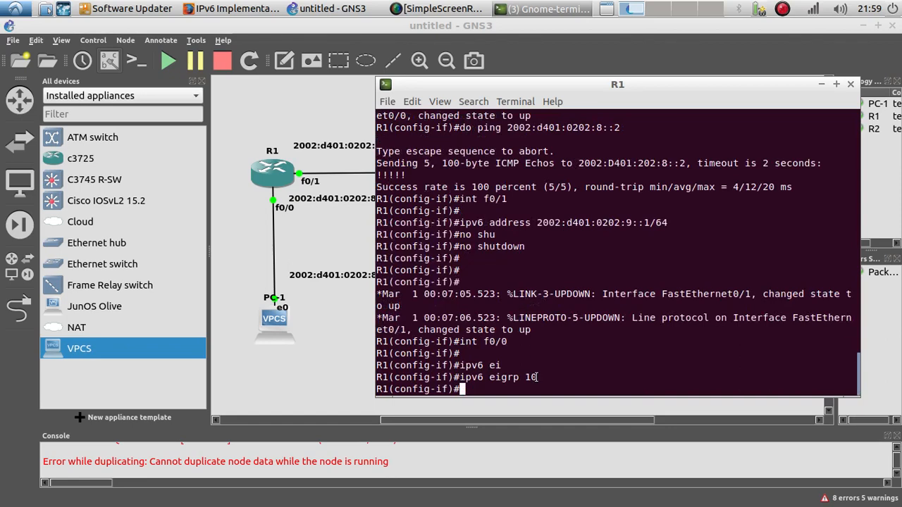
key(Up)
key(Up)
key(Up)
key(Up)
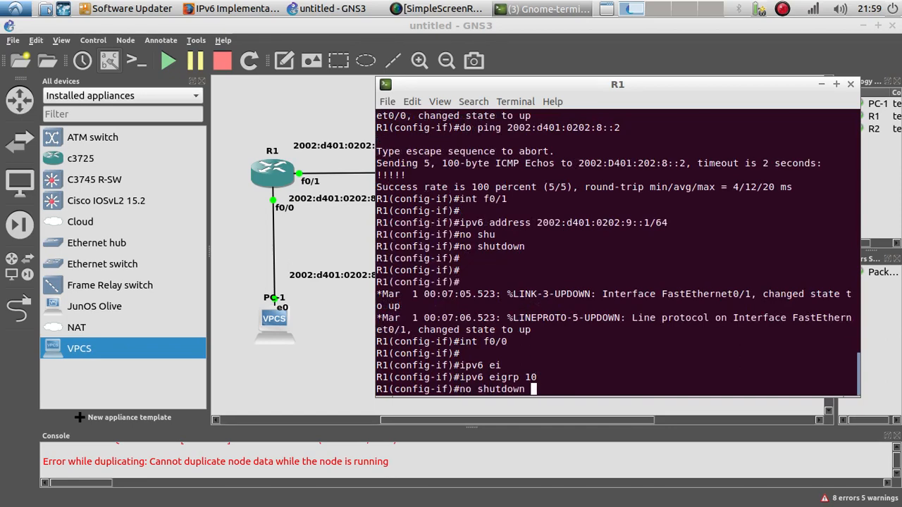
key(Down)
key(BackSpace)
text(1)
key(Return)
key(Up)
key(Up)
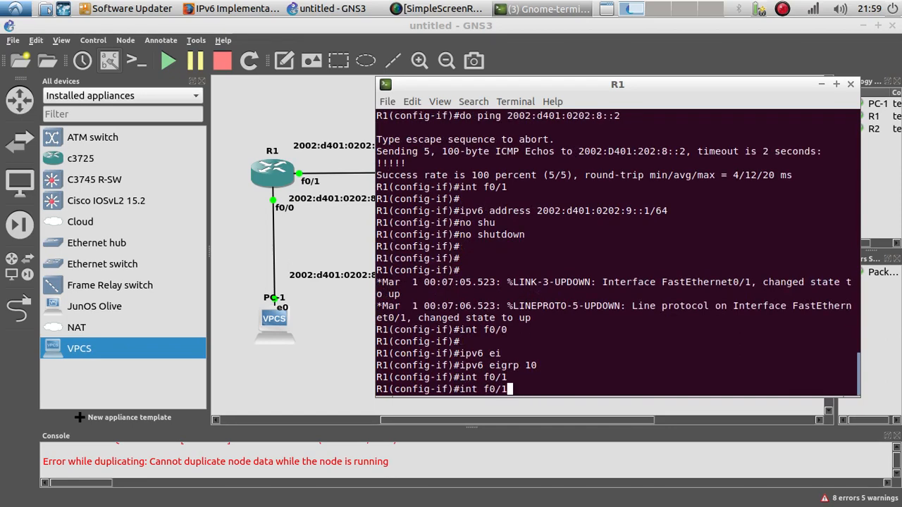
key(Return)
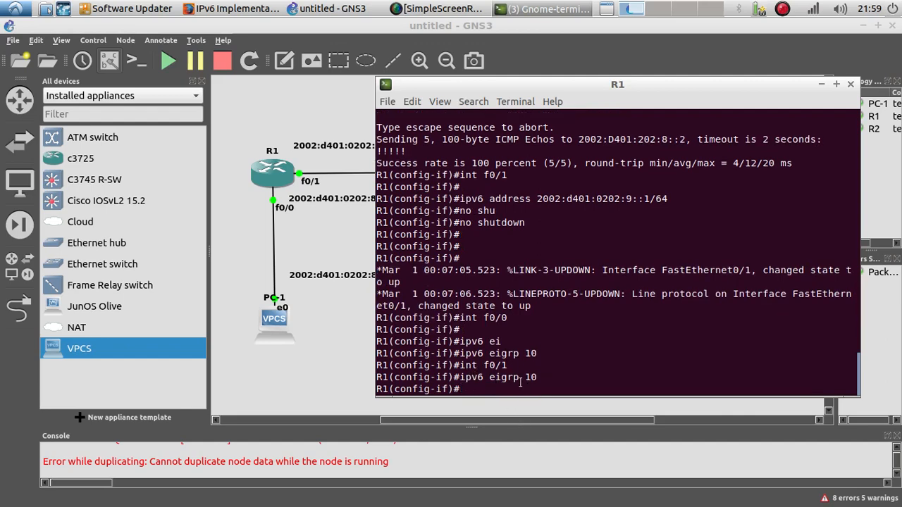
Bring up R2's console over the topology and reposition its window
click(331, 255)
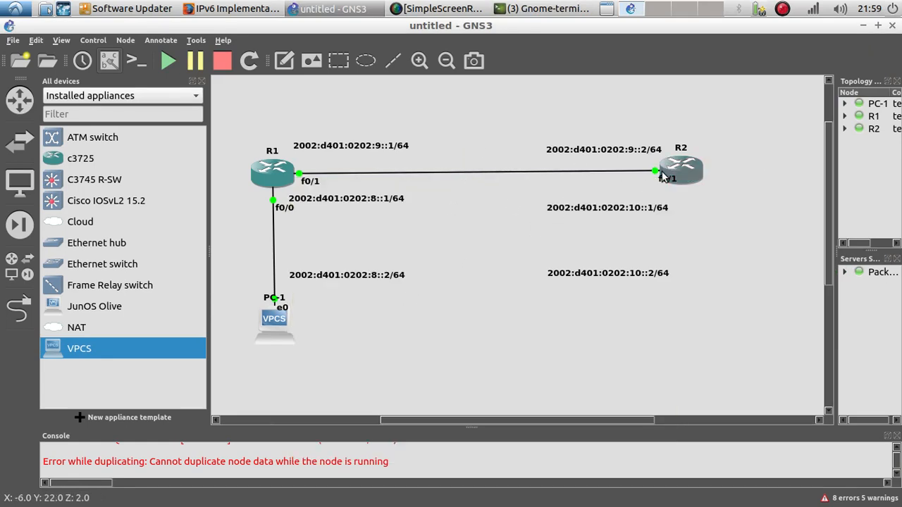
click(539, 8)
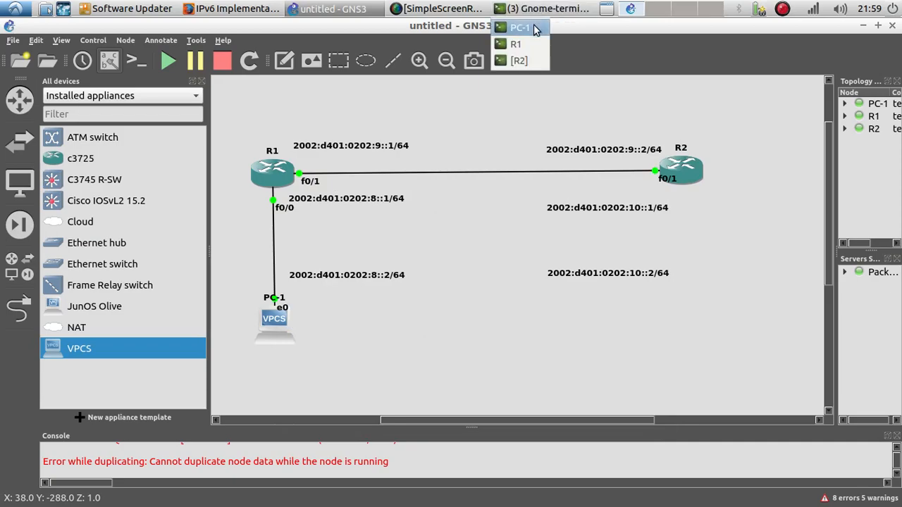
click(525, 59)
drag(487, 108, 534, 100)
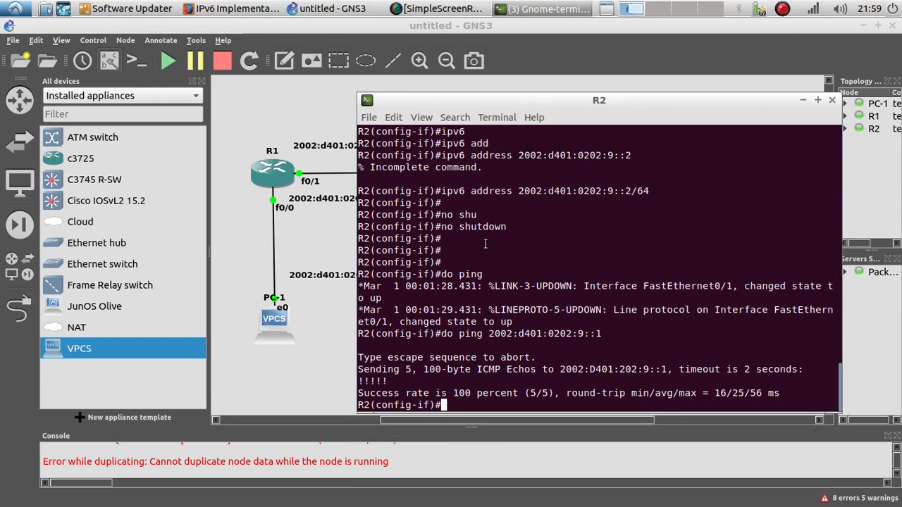
Enable IPv6 EIGRP process 10 on R2's f0/1 interface
text(int g)
key(BackSpace)
text(f0/1)
key(Return)
key(Return)
text(ip)
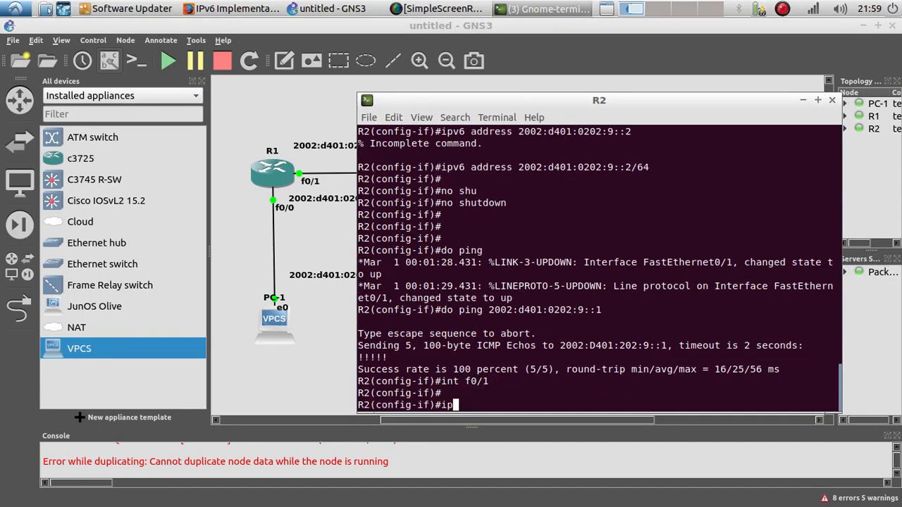
text(v6 ei)
key(Tab)
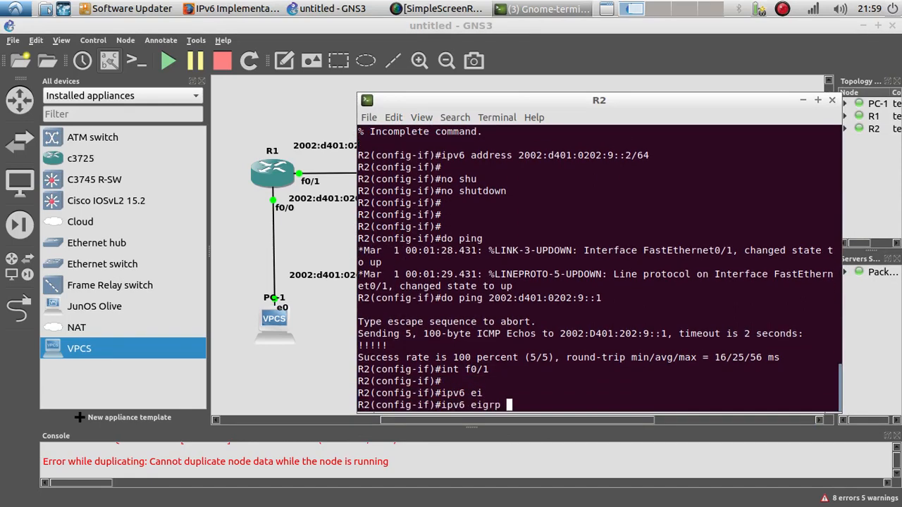
text(10)
key(Return)
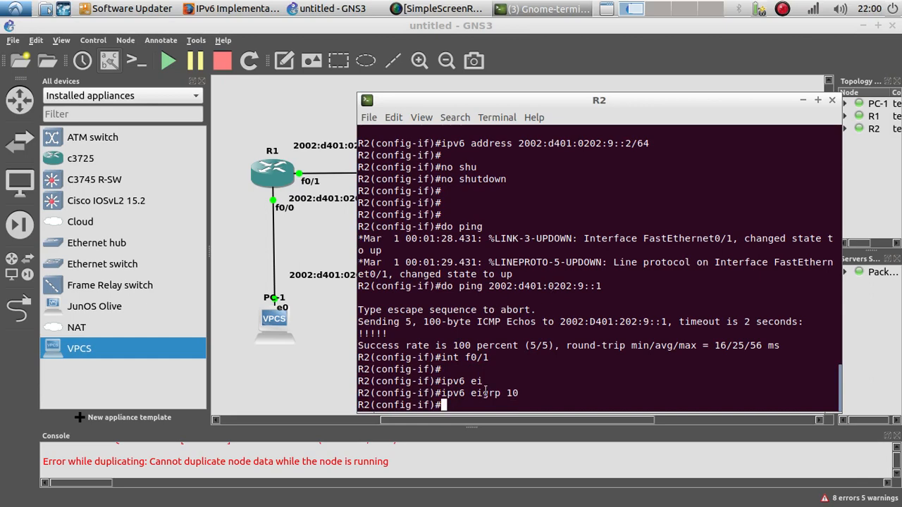
Reposition R2's console window and exit R2's interface configuration to privileged EXEC mode
drag(525, 103, 505, 79)
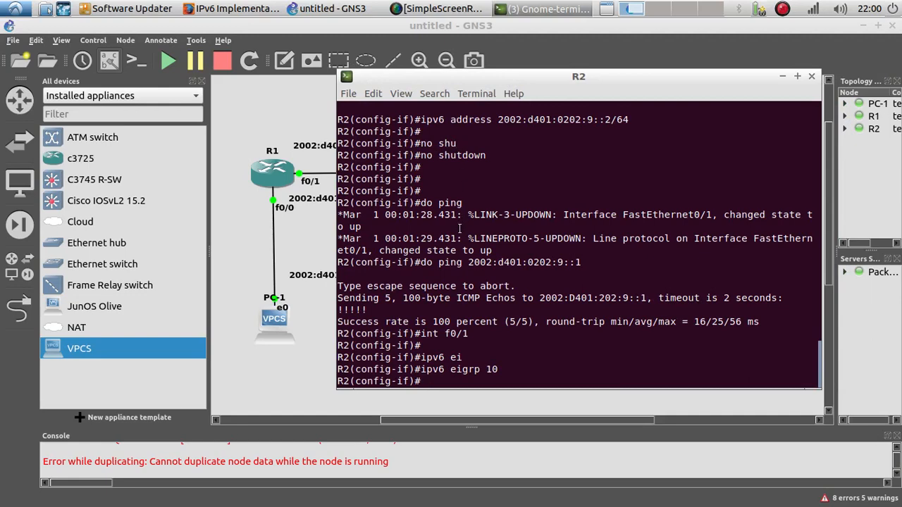
text(nd)
key(Return)
key(Return)
key(Return)
key(Return)
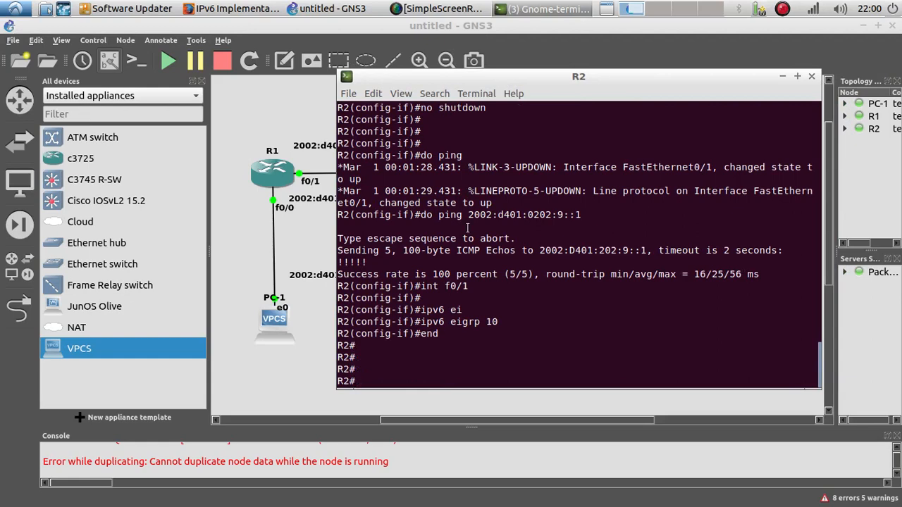
Show the IPv6 EIGRP neighbors on R2
text(show)
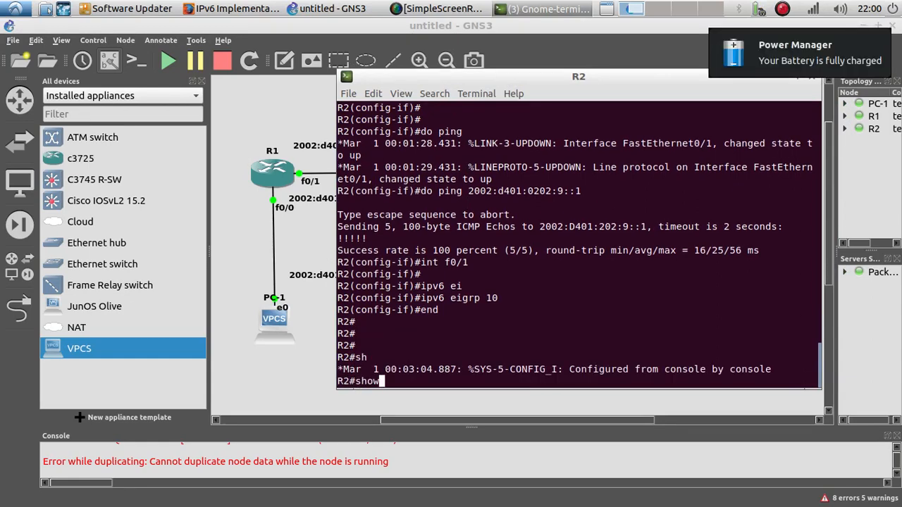
text( ipv6 ei)
key(Tab)
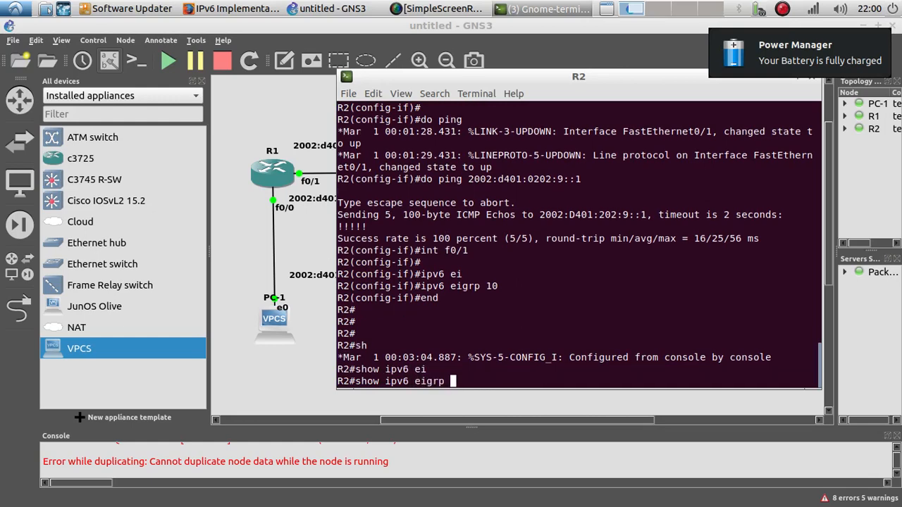
text(ne)
key(Tab)
key(Return)
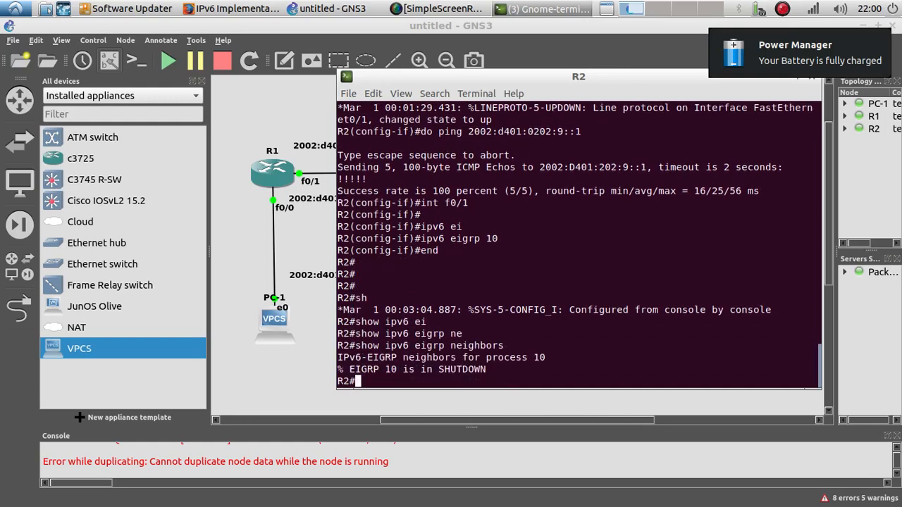
Highlight the process status line in R2's EIGRP neighbors output for review
double_click(392, 370)
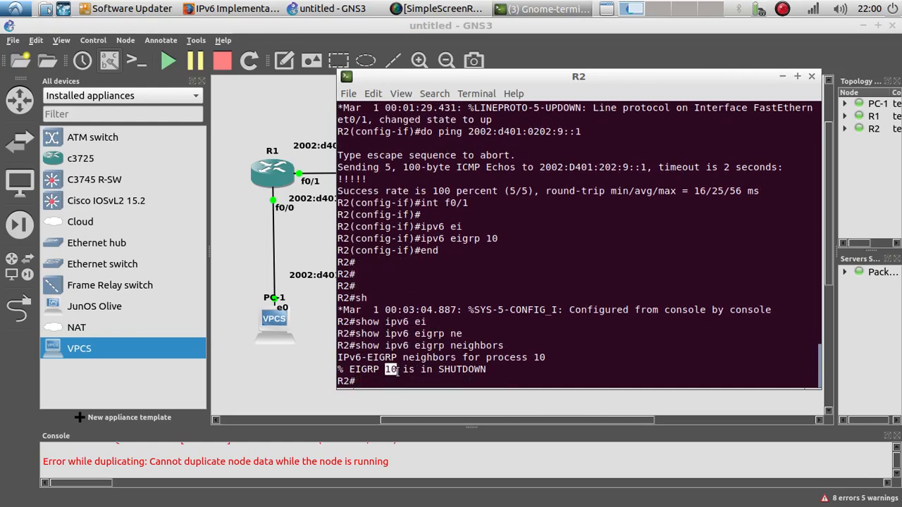
drag(396, 369, 485, 371)
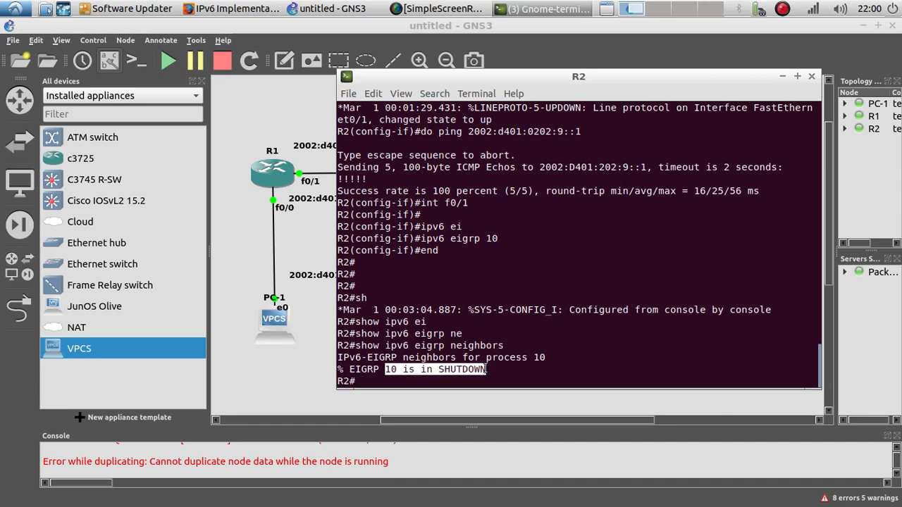
click(433, 380)
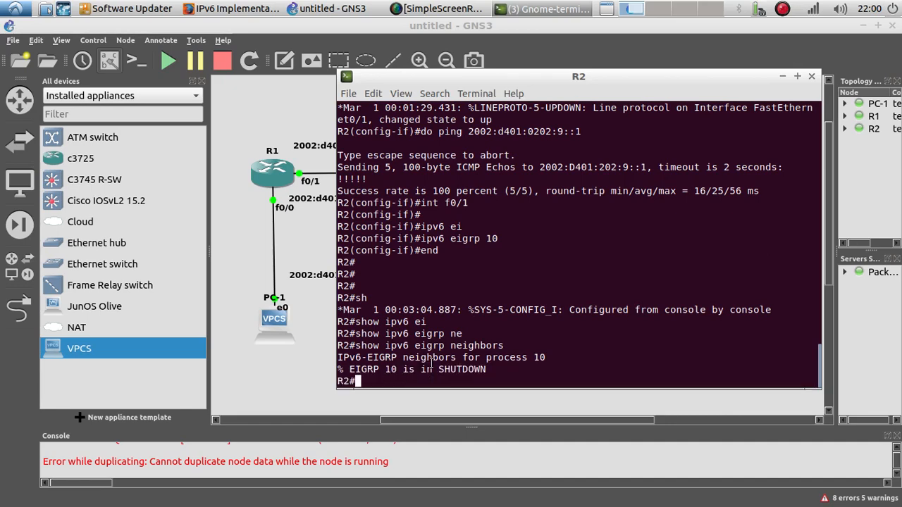
drag(437, 369, 489, 374)
click(441, 387)
Enter global configuration mode on R2 with config t
text(conf t)
click(451, 399)
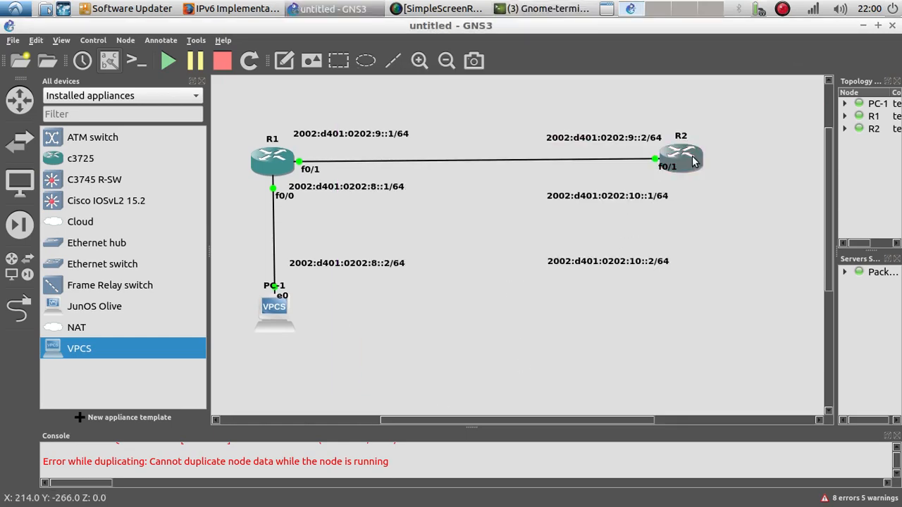
click(564, 8)
click(537, 65)
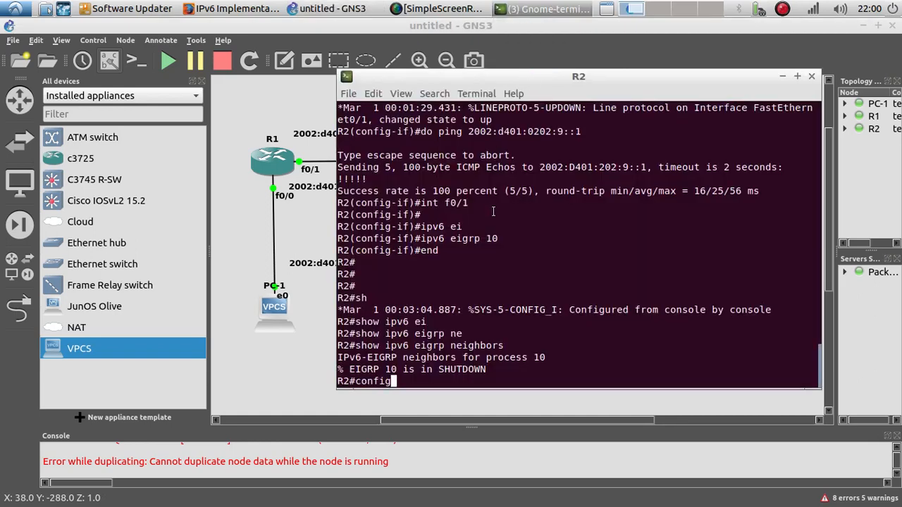
text(t)
key(Return)
key(Return)
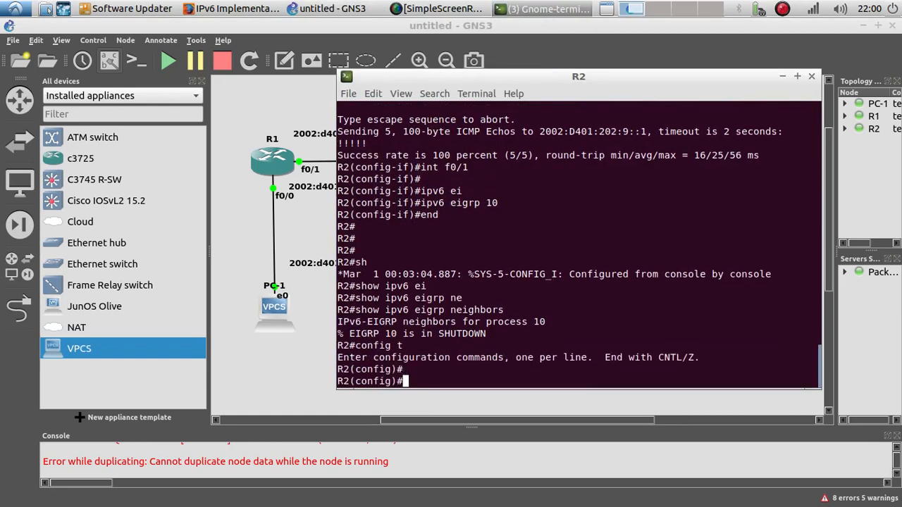
Open IPv6 router EIGRP 10 configuration on R2 and activate the process with no shutdown
text(ipv6 )
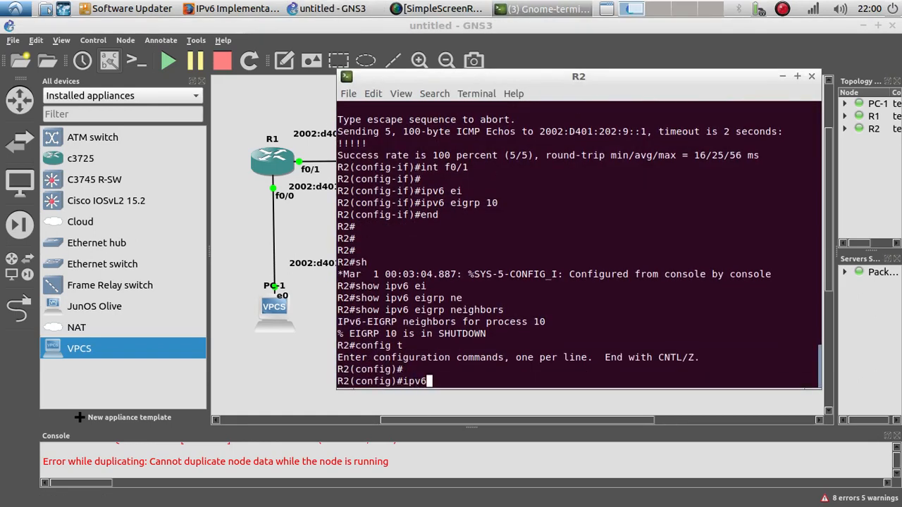
text(router eigrp)
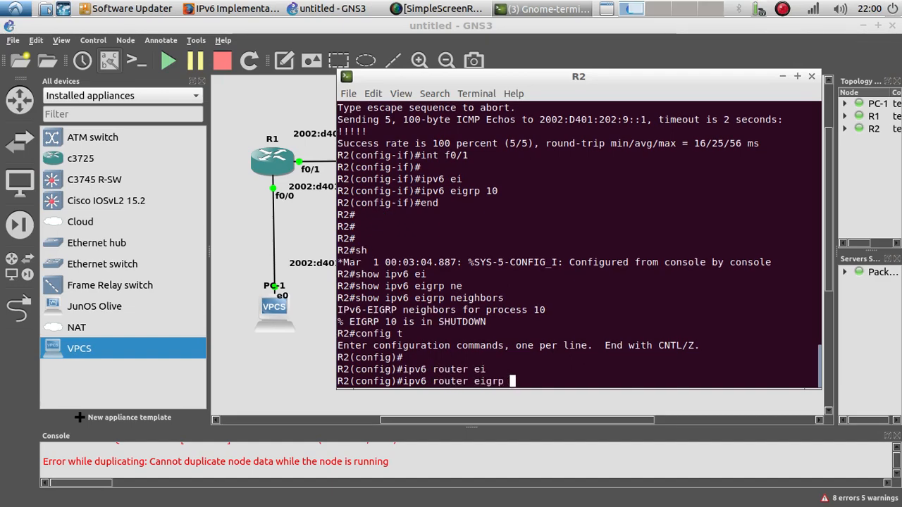
text( 10)
key(Return)
key(Return)
text(no shu)
key(Tab)
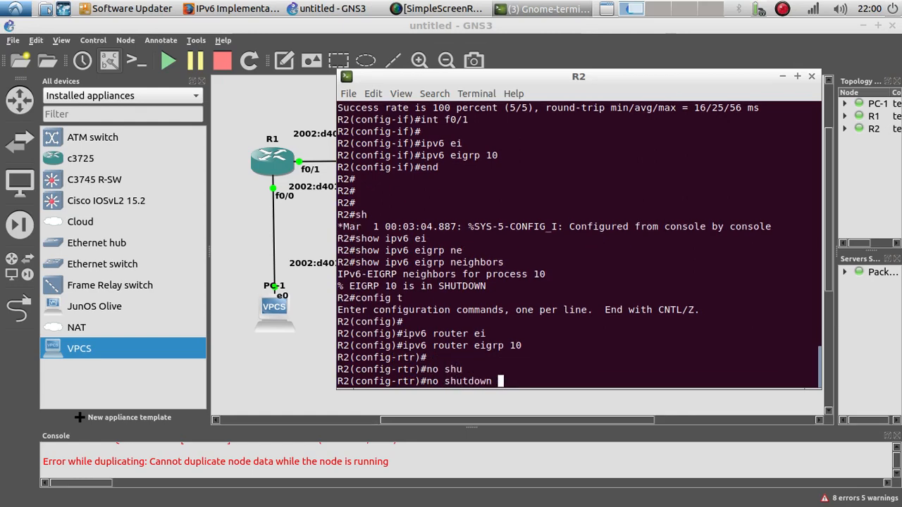
key(Return)
key(Return)
key(Return)
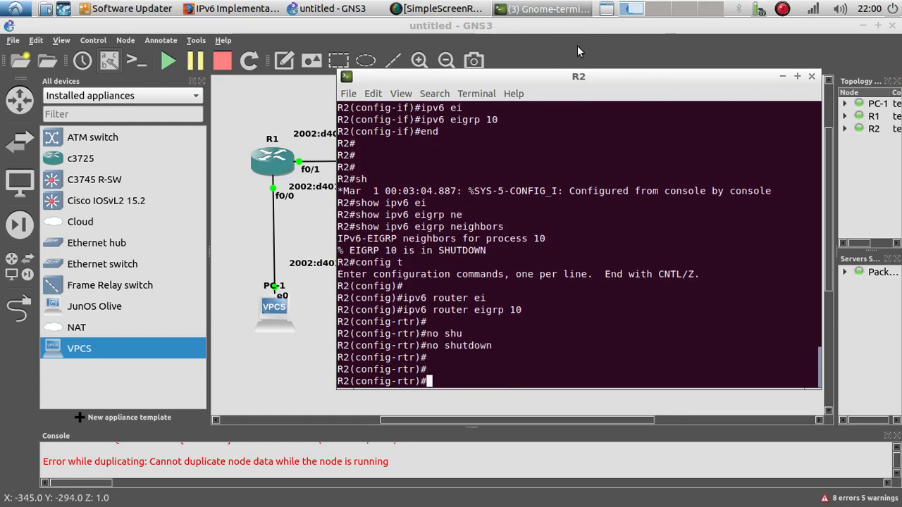
Switch to R1's console and activate its IPv6 router EIGRP 10 process with no shutdown
click(563, 9)
click(541, 44)
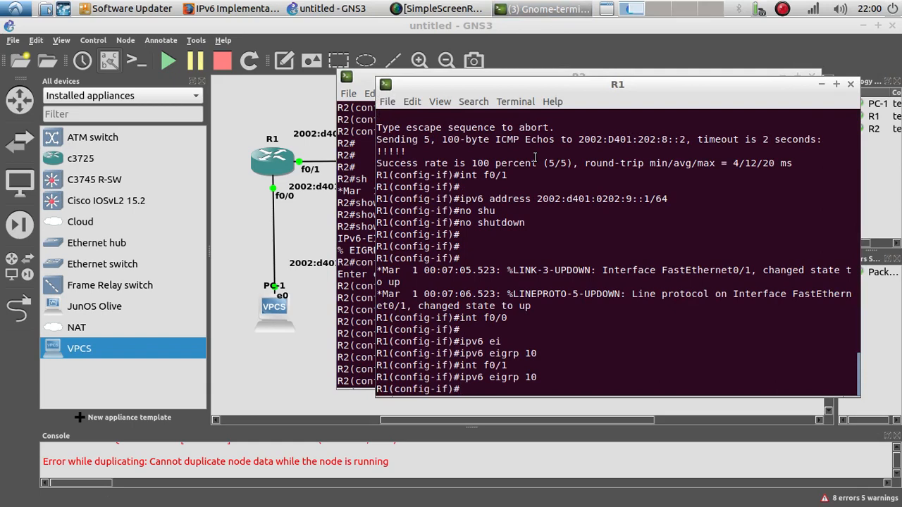
text(ipv6 router ei)
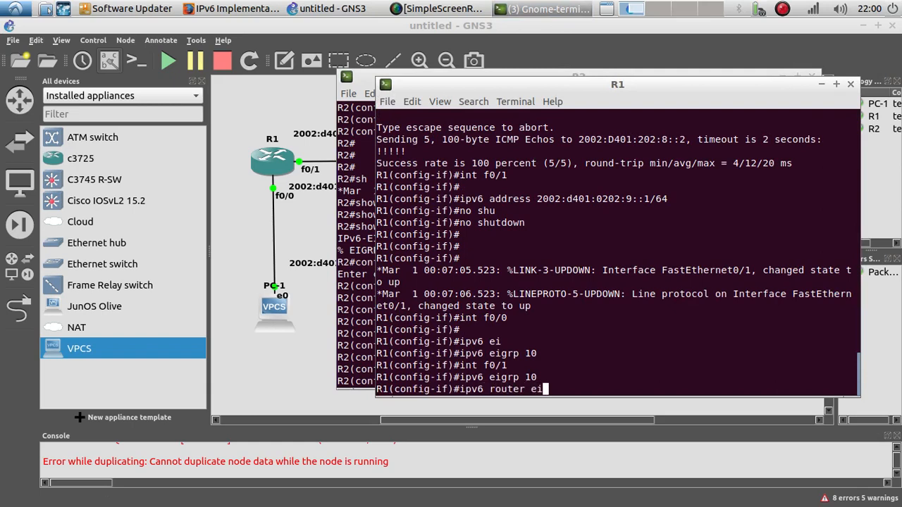
text(grp 10)
key(Return)
text(no shu)
key(Tab)
key(Return)
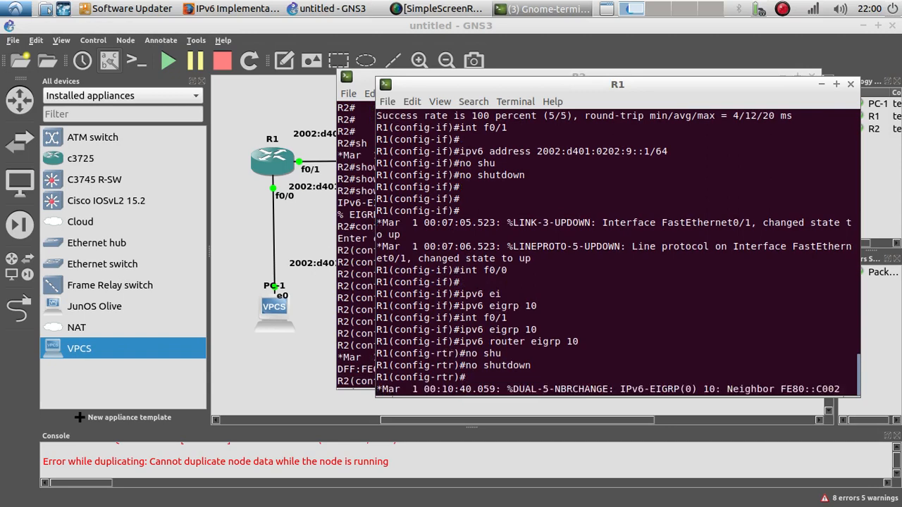
Exit R1's router configuration to privileged EXEC mode
drag(682, 381, 377, 366)
click(527, 389)
text(end)
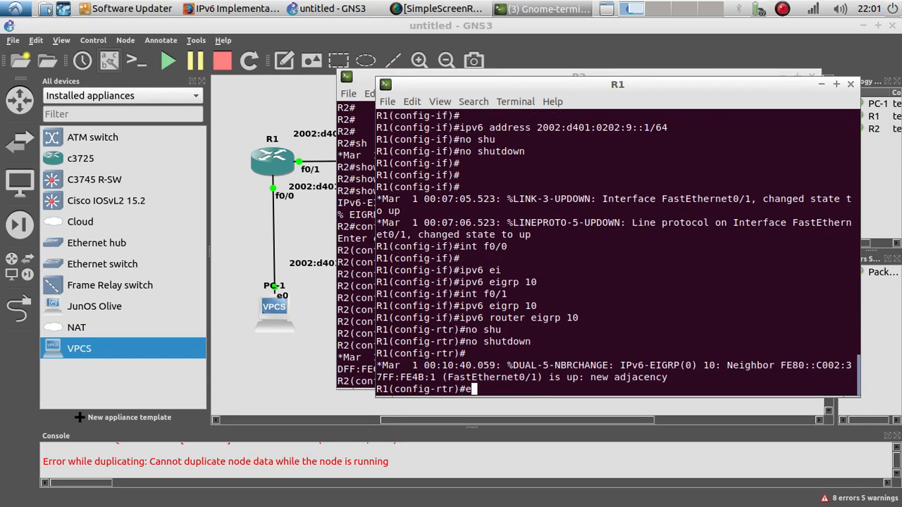
key(Return)
key(Return)
key(Return)
Show the IPv6 EIGRP neighbors on R1
text(show)
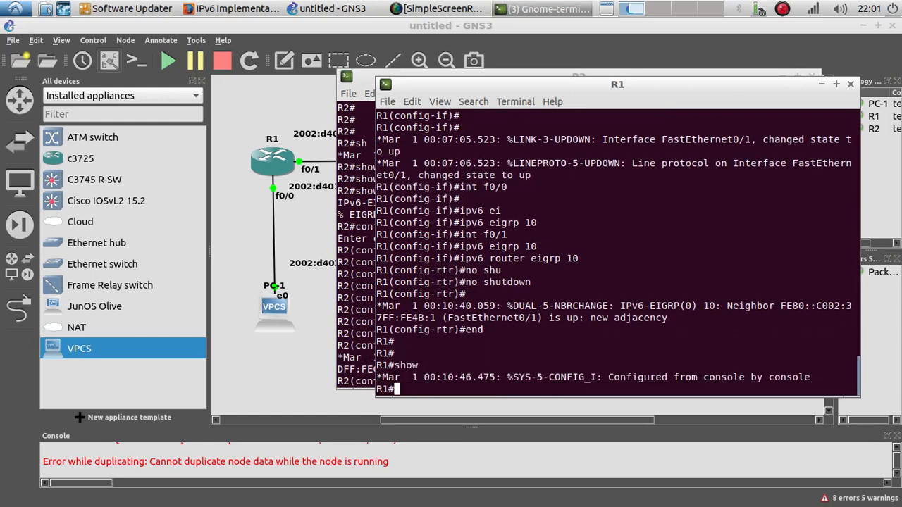
text( ipv6 ei)
key(Tab)
text(nei)
key(Tab)
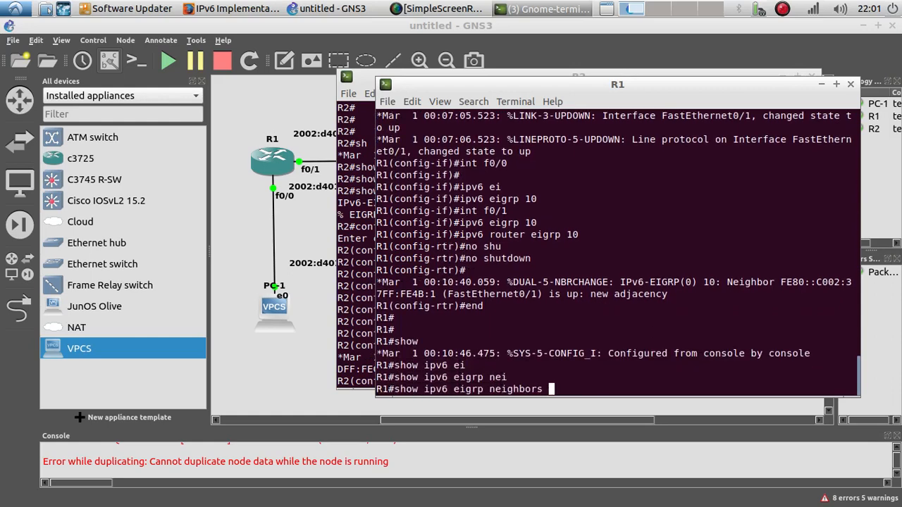
key(Return)
Widen R1's console window and highlight the neighbor's link-local address in the EIGRP neighbors output
key(Return)
key(Return)
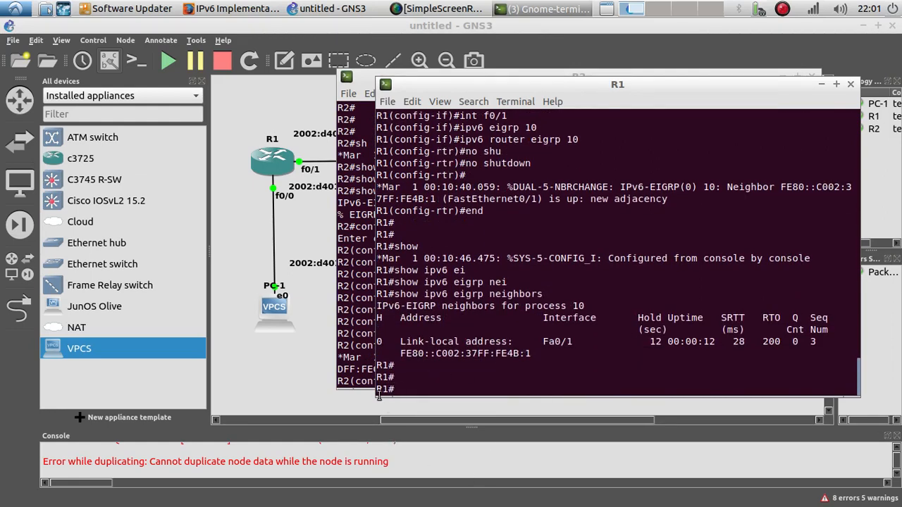
drag(376, 391, 226, 391)
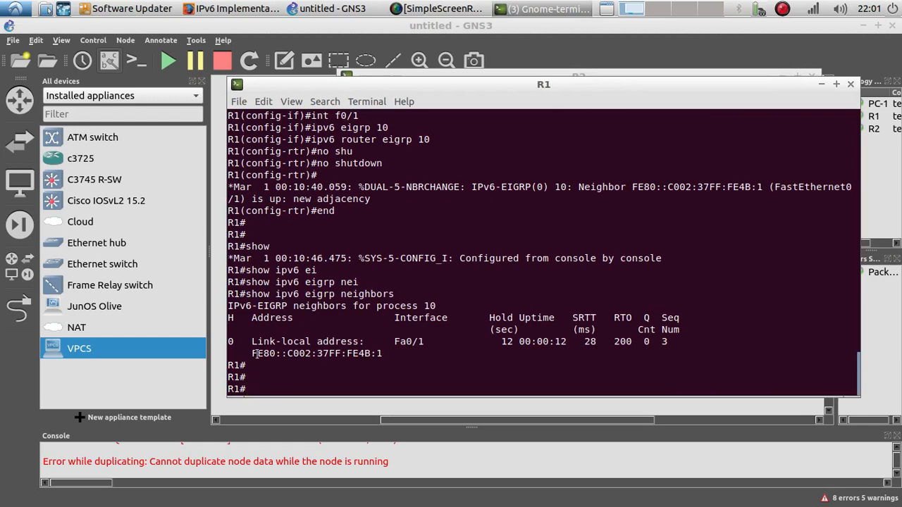
drag(252, 353, 385, 353)
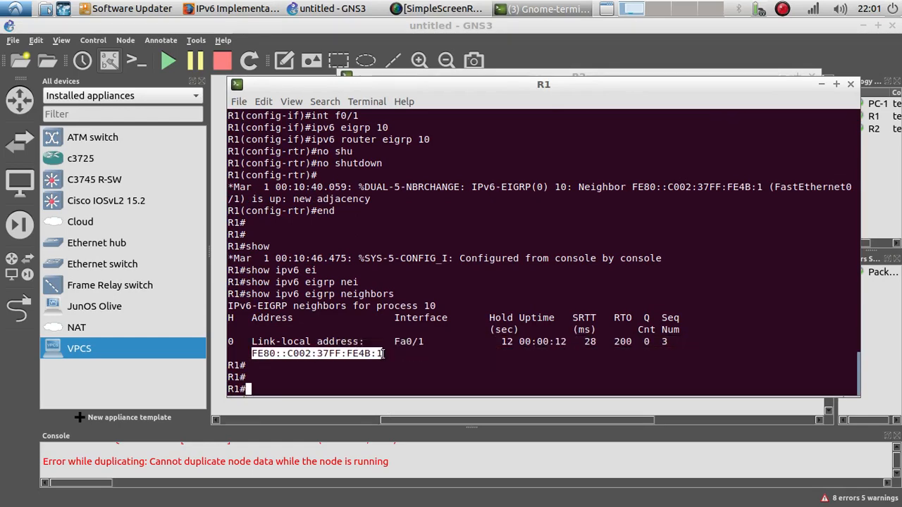
Move R1's console aside, switch to R2's console and exit its router configuration to privileged EXEC mode
drag(456, 88, 627, 121)
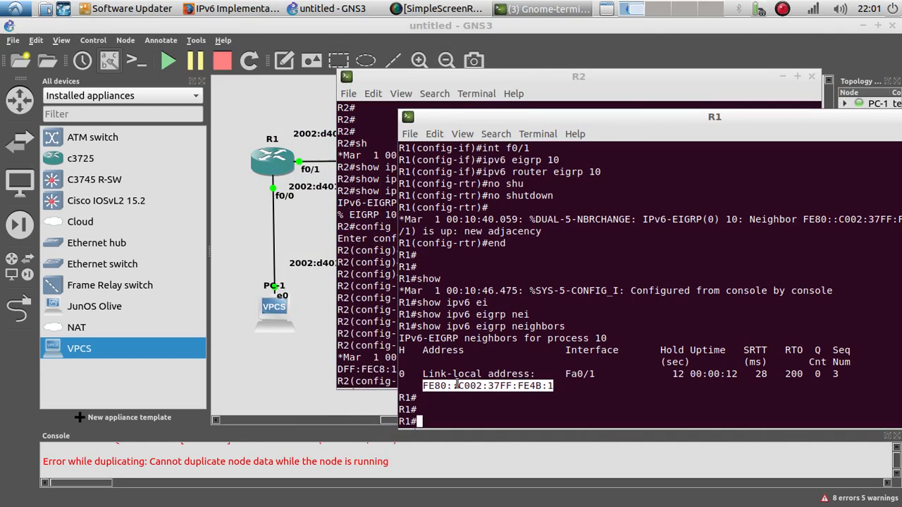
click(462, 85)
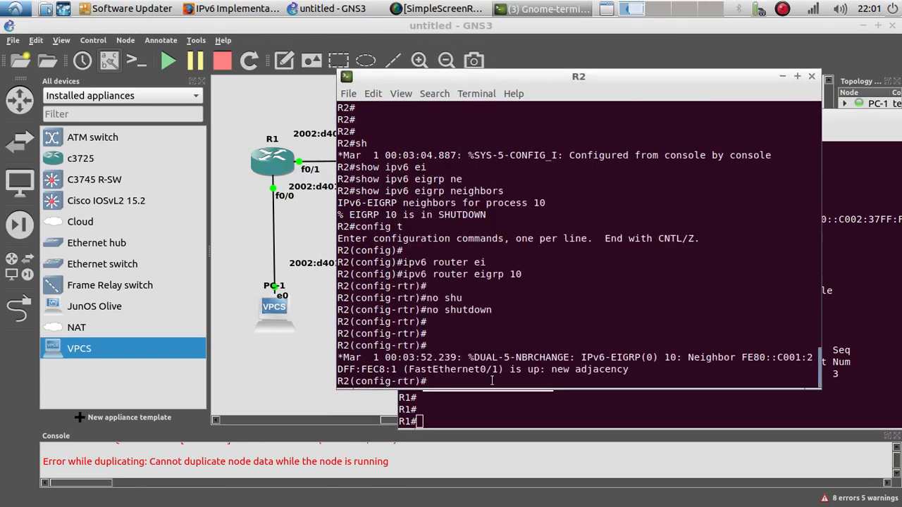
text(end)
key(Return)
key(Return)
key(Return)
Show the IPv6 EIGRP neighbors on R2
text(show ipv6)
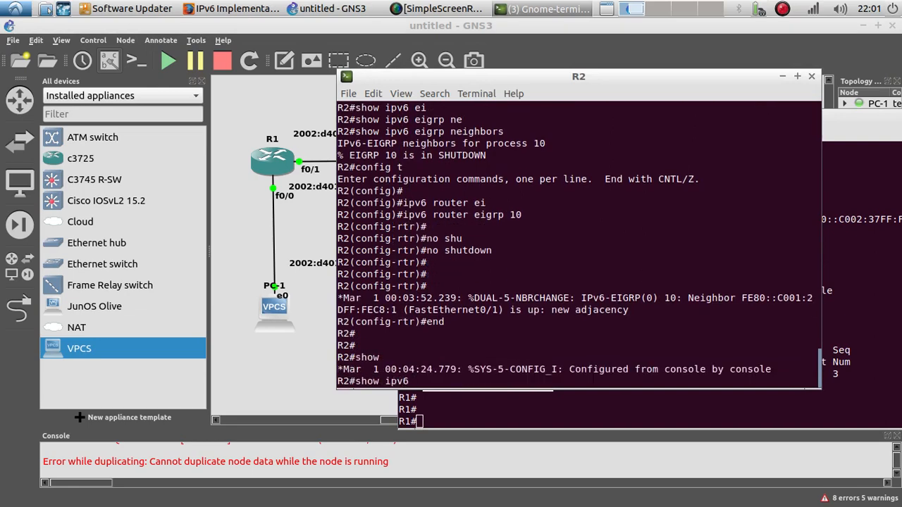
text( ei)
key(Tab)
text(ne)
key(Tab)
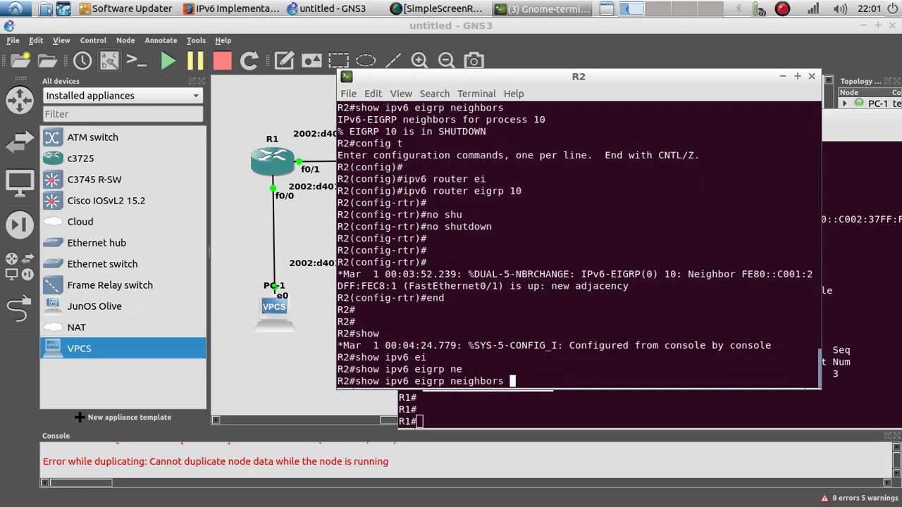
key(Return)
key(Return)
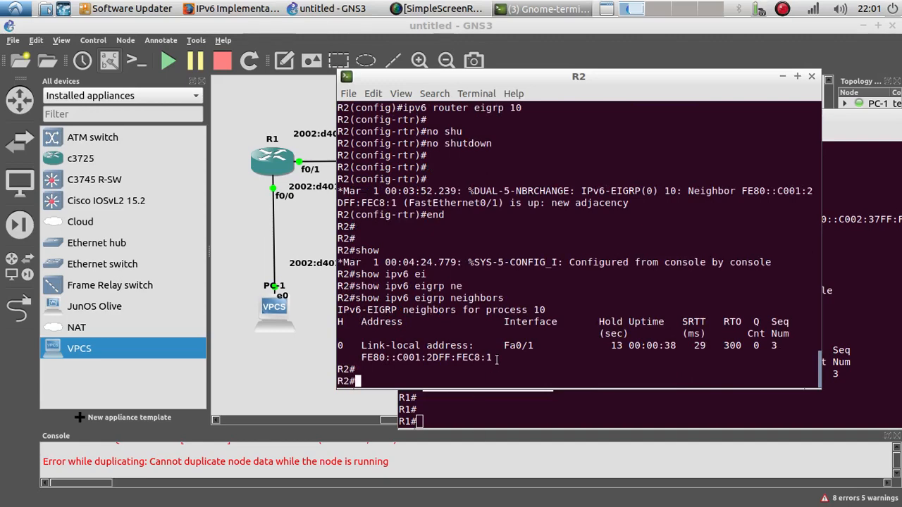
Compare the neighbor link-local addresses in the EIGRP neighbors outputs of R2 and R1, alternating between their consoles
drag(495, 358, 361, 358)
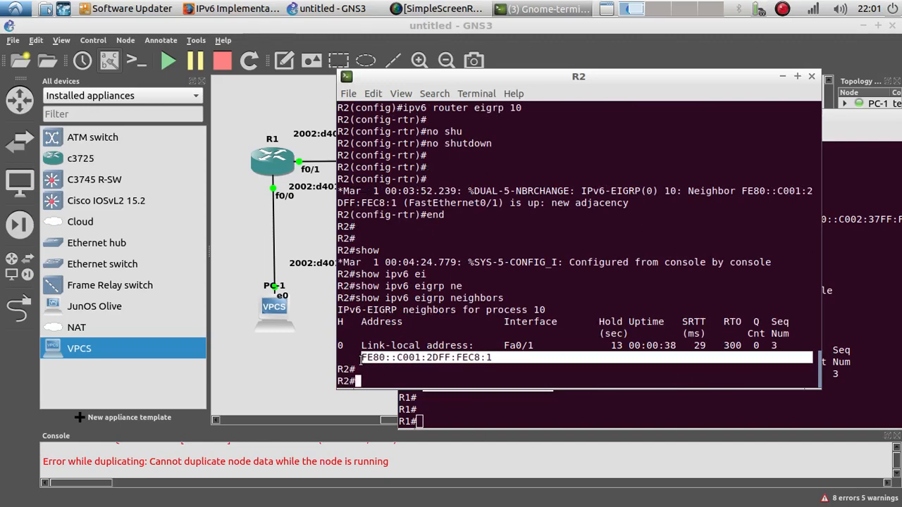
click(474, 420)
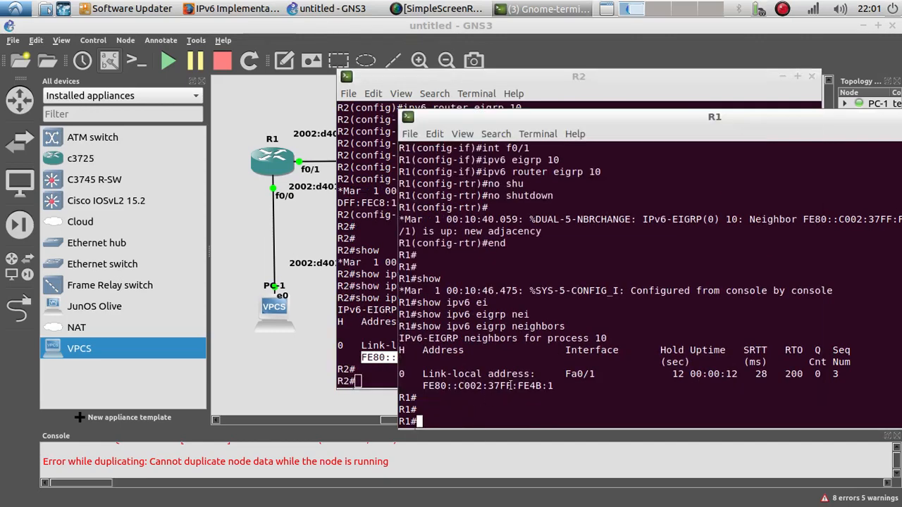
drag(553, 386, 474, 387)
click(489, 393)
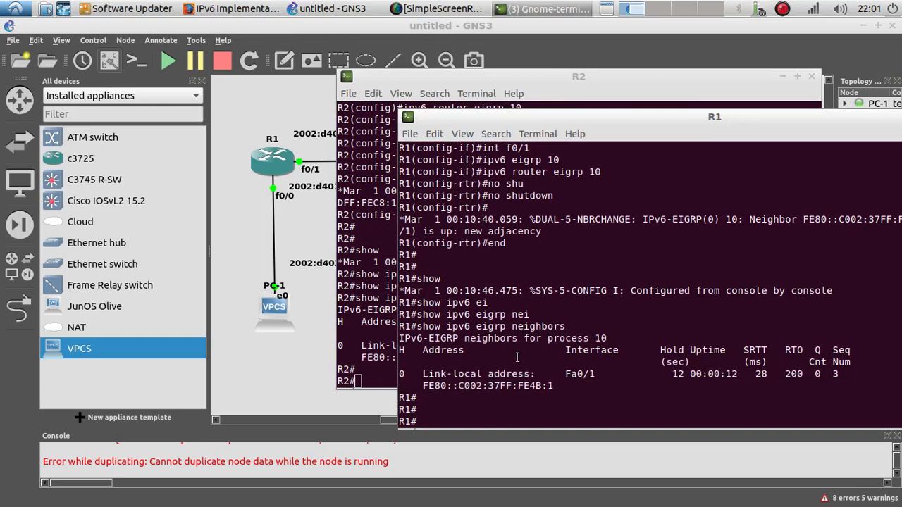
click(342, 352)
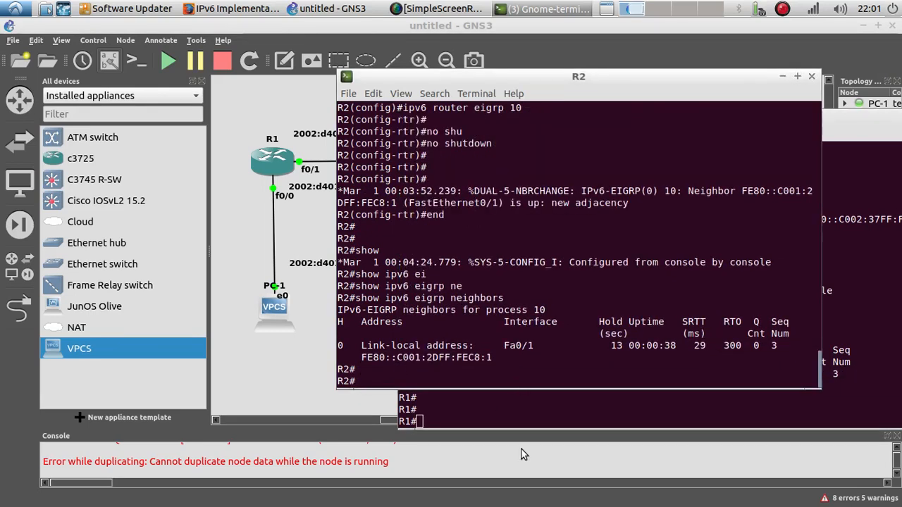
click(498, 406)
click(381, 350)
click(496, 403)
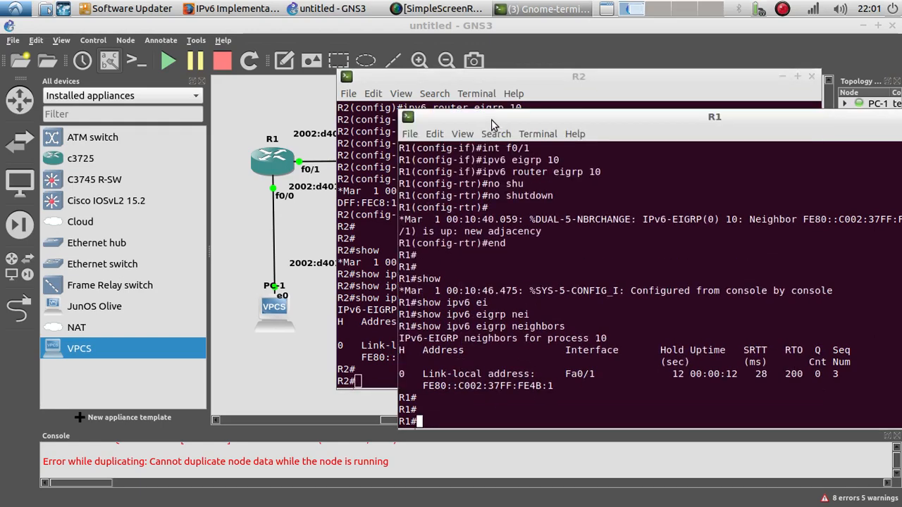
drag(491, 120, 368, 122)
drag(660, 132, 486, 153)
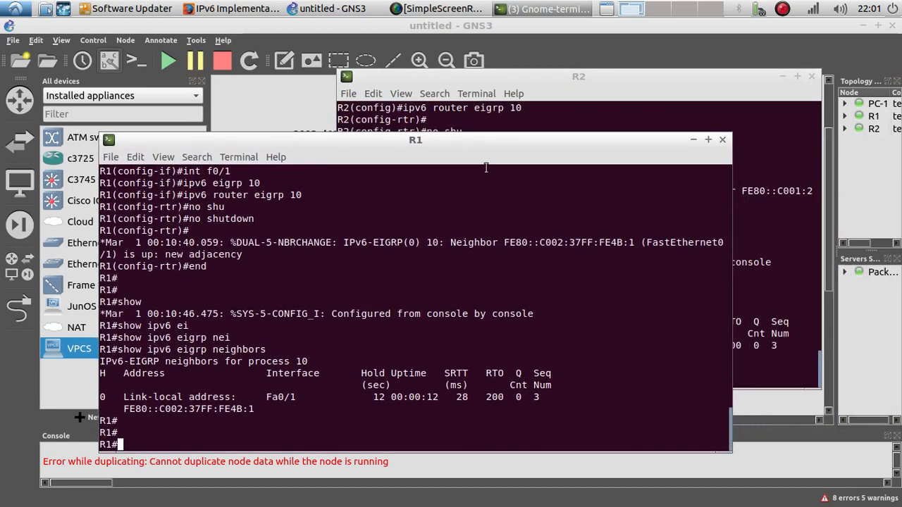
Close R1's console window and bring up PC-1's console
click(722, 142)
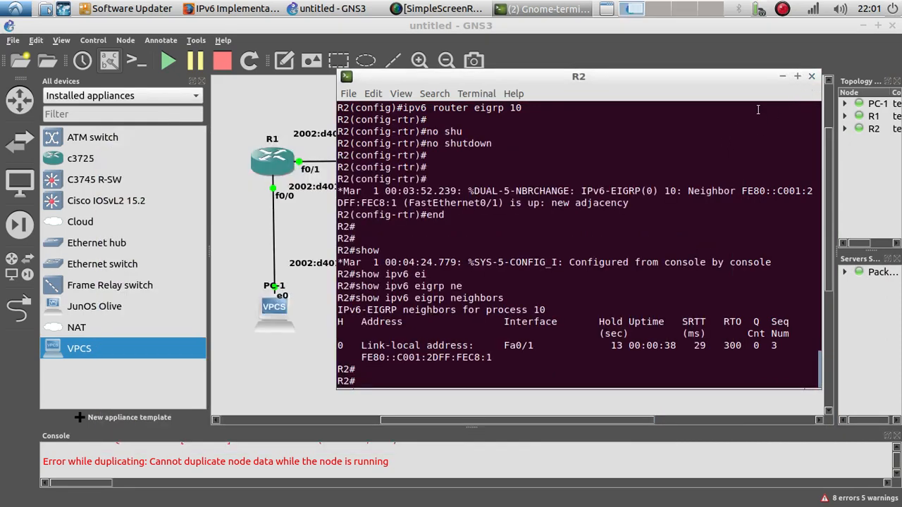
click(281, 313)
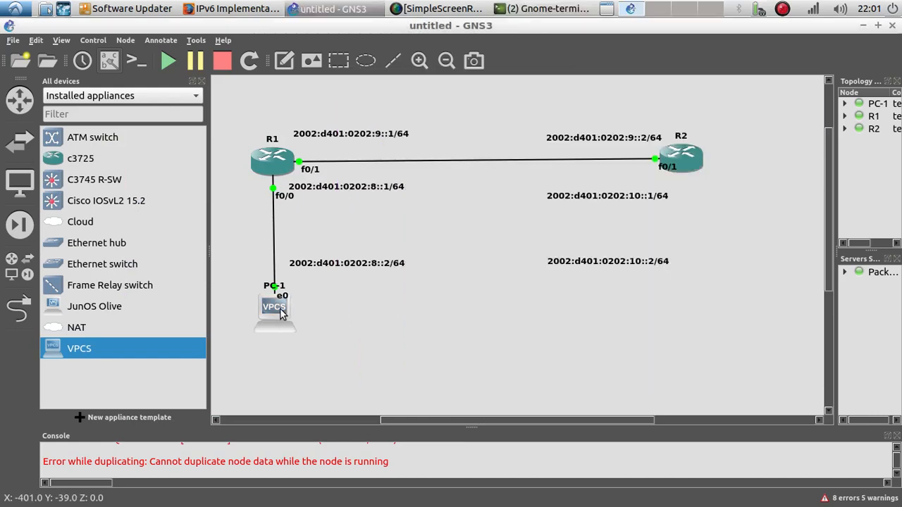
click(515, 10)
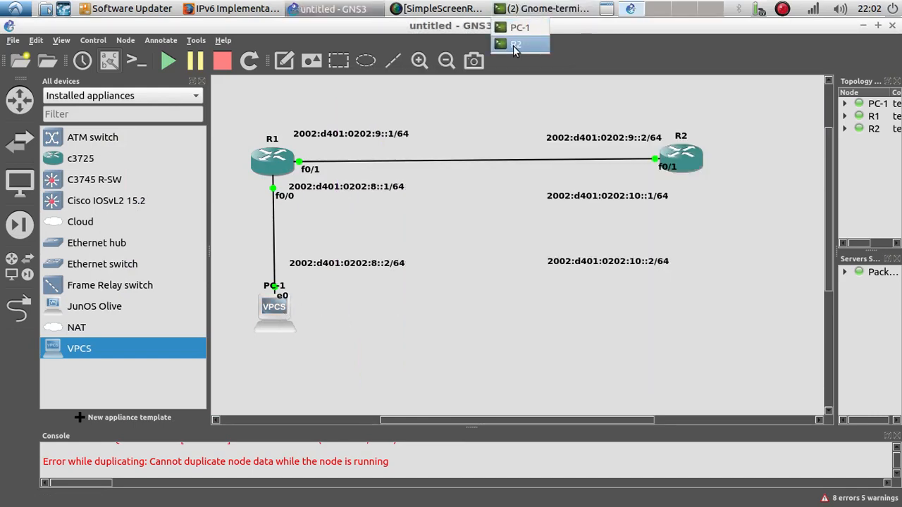
click(519, 27)
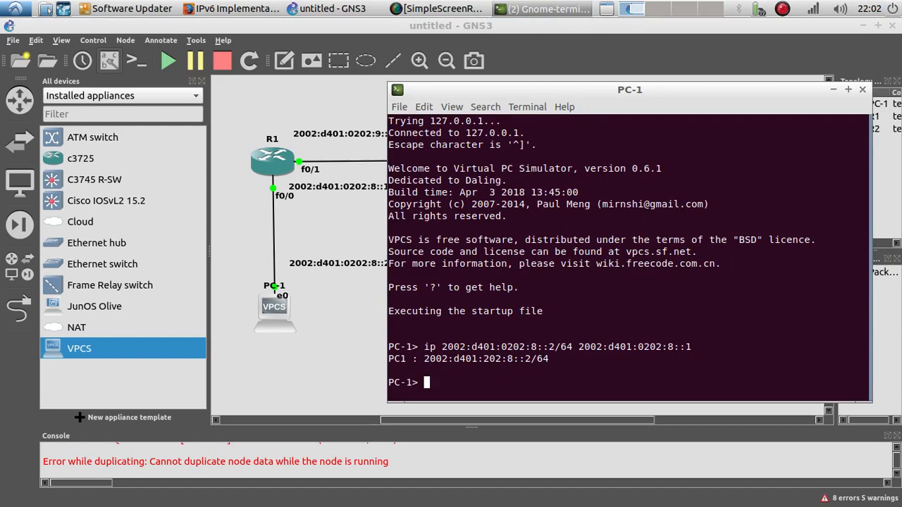
Ping R2's address 2002:d401:0202:9::2 from PC-1 and highlight the replies
text(ping)
drag(544, 104, 397, 123)
right_click(363, 391)
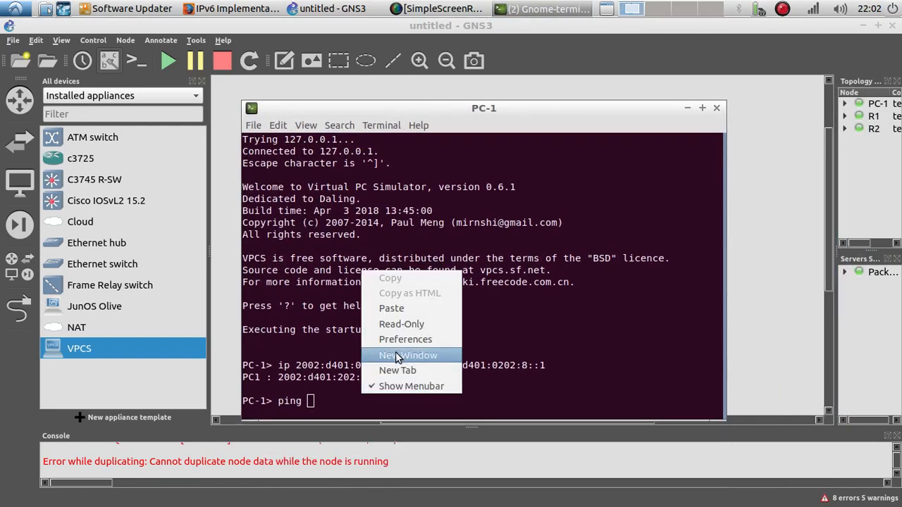
click(395, 308)
key(BackSpace)
key(BackSpace)
key(BackSpace)
key(BackSpace)
key(BackSpace)
key(BackSpace)
key(BackSpace)
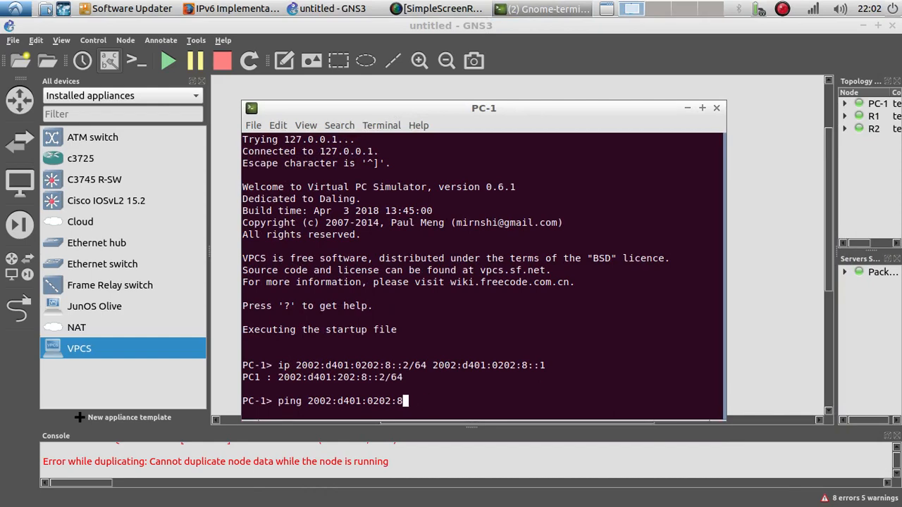
text(9::2)
key(Return)
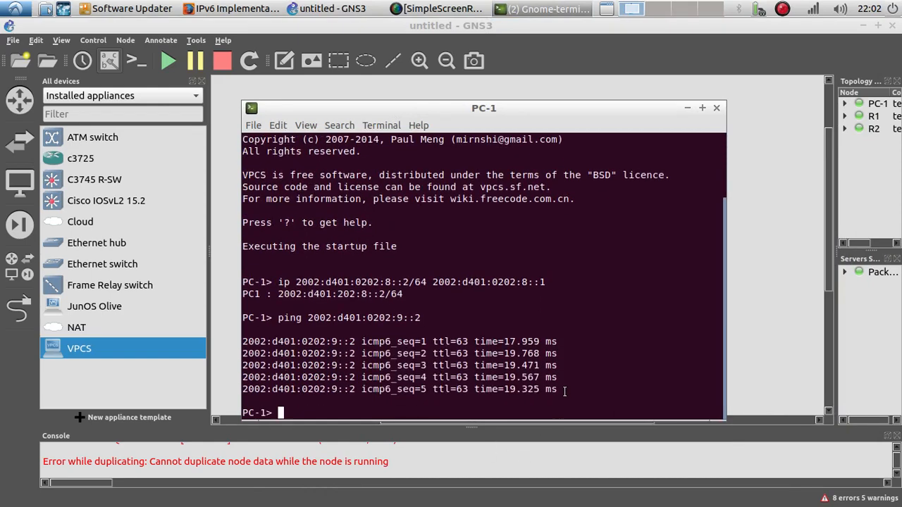
drag(564, 392, 243, 343)
Ping R1's f0/1 address 2002:d401:0202:9::1 from PC-1
key(Up)
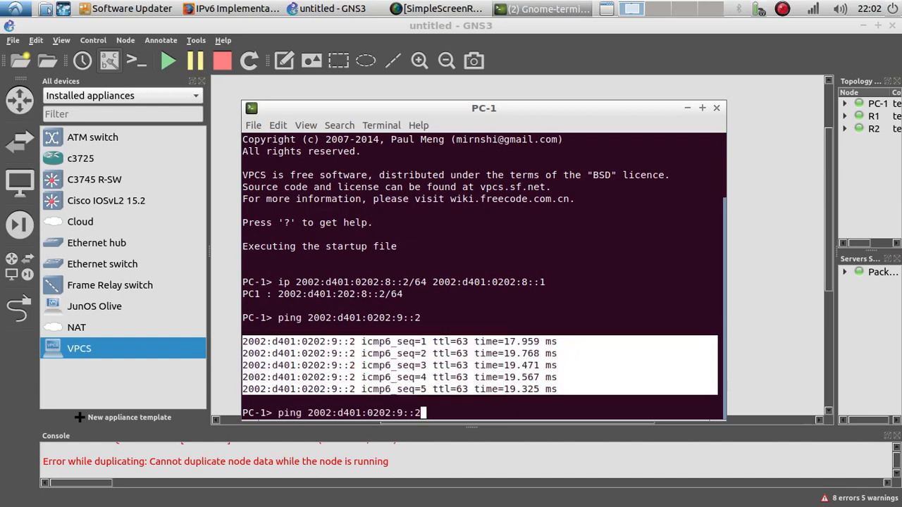
key(BackSpace)
text(1)
key(Return)
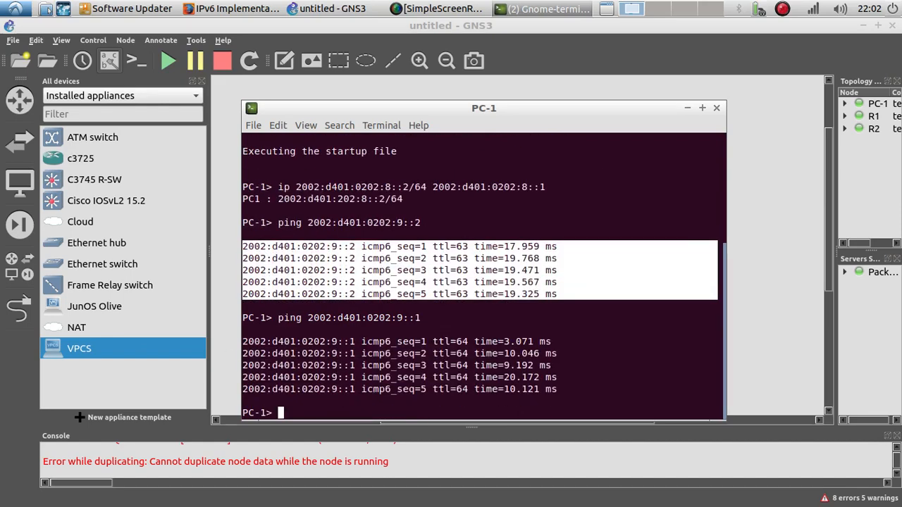
Ping PC-1's gateway on R1 f0/0, 2002:d401:0202:8::1
key(Up)
key(BackSpace)
key(BackSpace)
key(BackSpace)
key(BackSpace)
text(8)
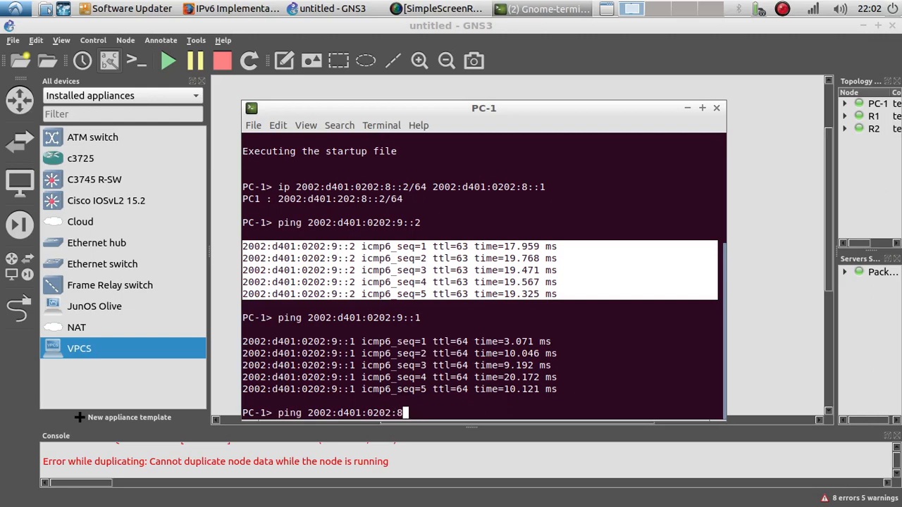
text(::1)
key(Return)
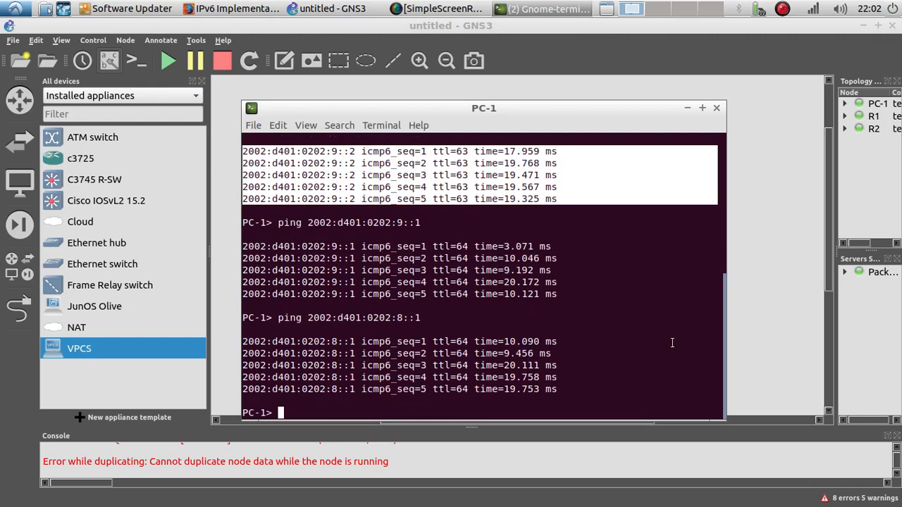
Add a second VPCS host to the topology below R2 and start it
click(797, 265)
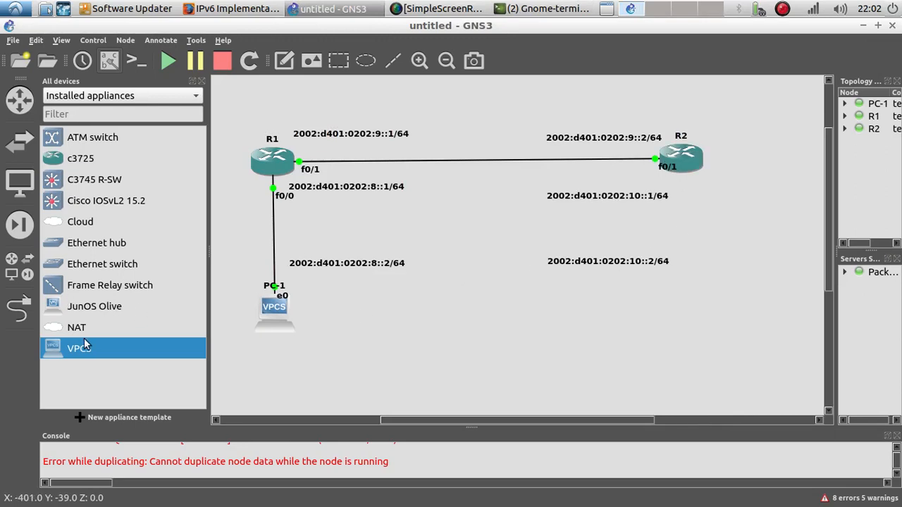
drag(84, 345, 704, 312)
click(634, 262)
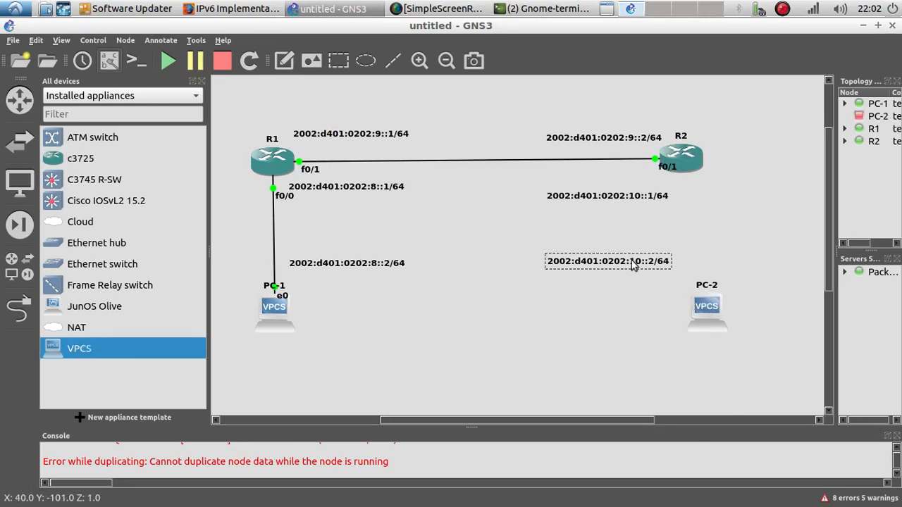
right_click(705, 312)
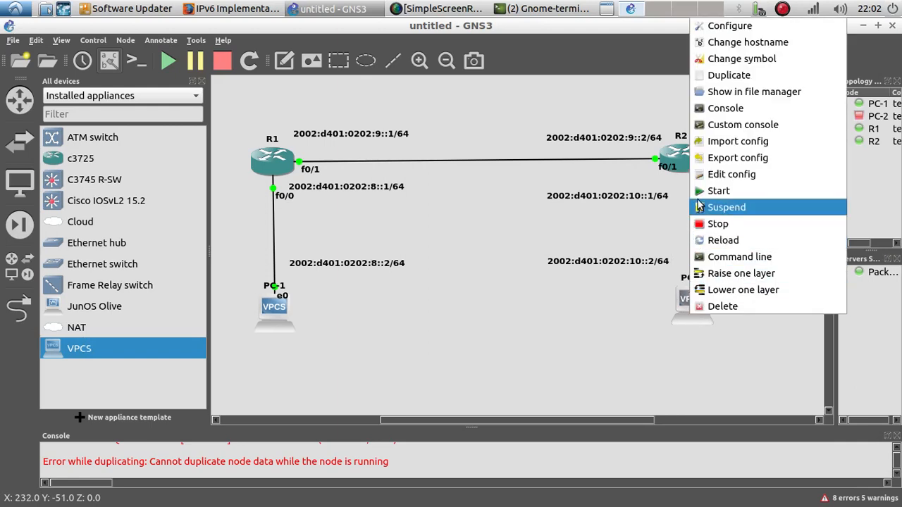
click(700, 206)
Open the console of PC-2 and move its window toward the middle of the screen
right_click(699, 296)
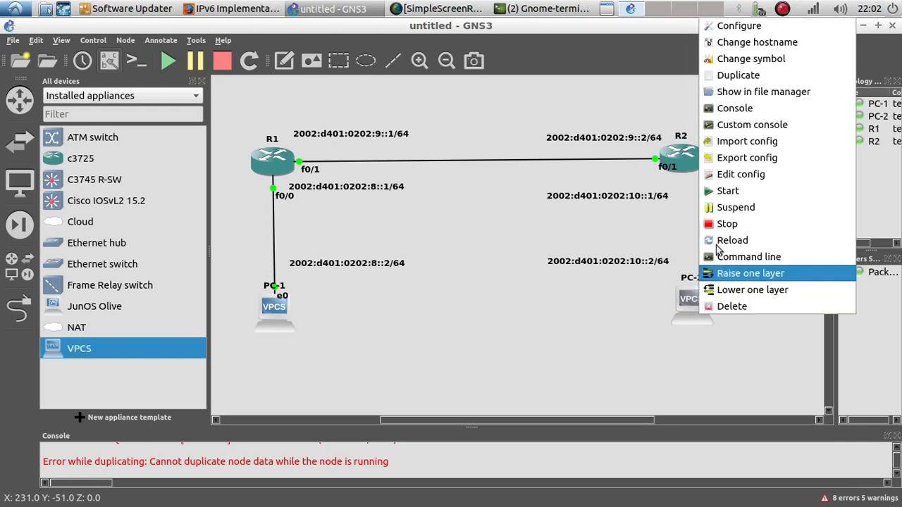
click(741, 124)
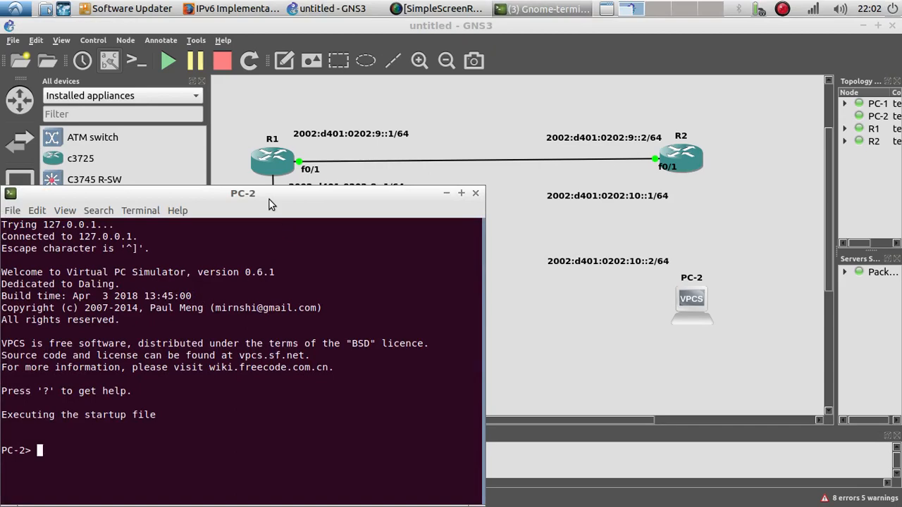
drag(268, 204, 384, 145)
Begin PC-2's ip command with the host address 2002:d401:0202:10::2/64, adapted from the copied PC-1 address
text(ip)
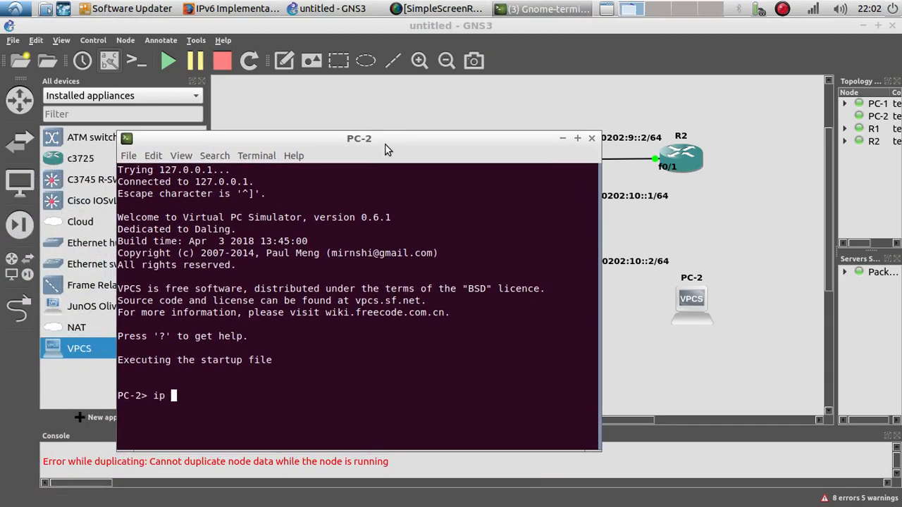
right_click(277, 399)
click(309, 316)
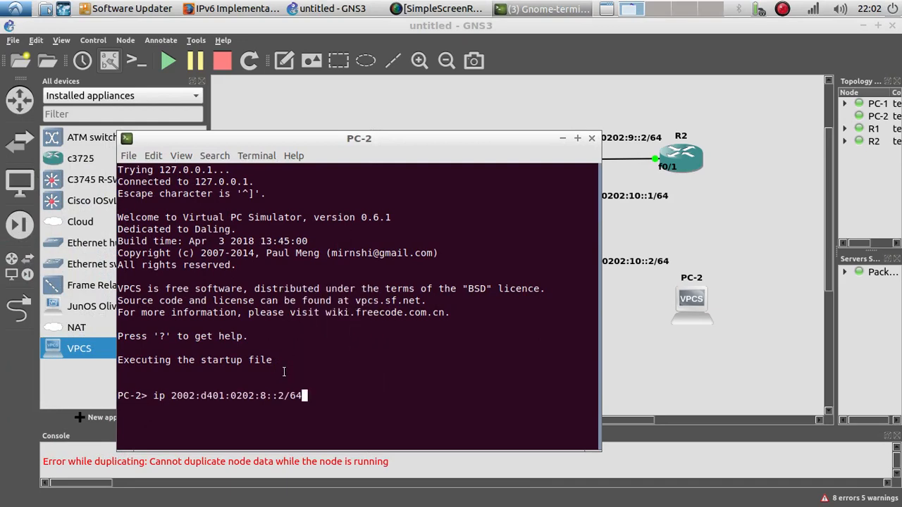
key(Left)
key(Left)
key(Left)
key(Left)
key(Left)
key(Left)
key(BackSpace)
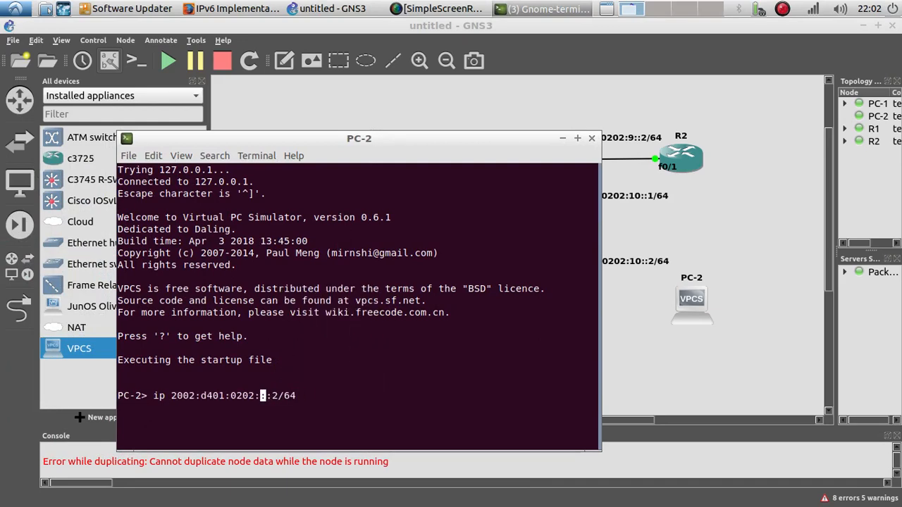
text(10)
key(Right)
key(Right)
key(Right)
key(Right)
key(Right)
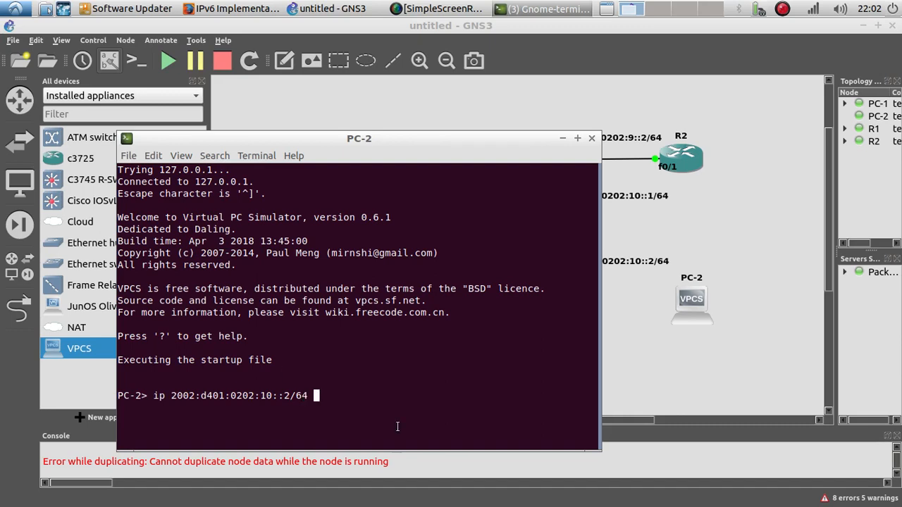
Complete PC-2's ip command with the gateway 2002:d401:0202:10::1, run it and return to the topology
right_click(334, 397)
click(365, 323)
right_click(338, 405)
click(370, 322)
right_click(350, 393)
click(381, 320)
right_click(350, 387)
click(379, 300)
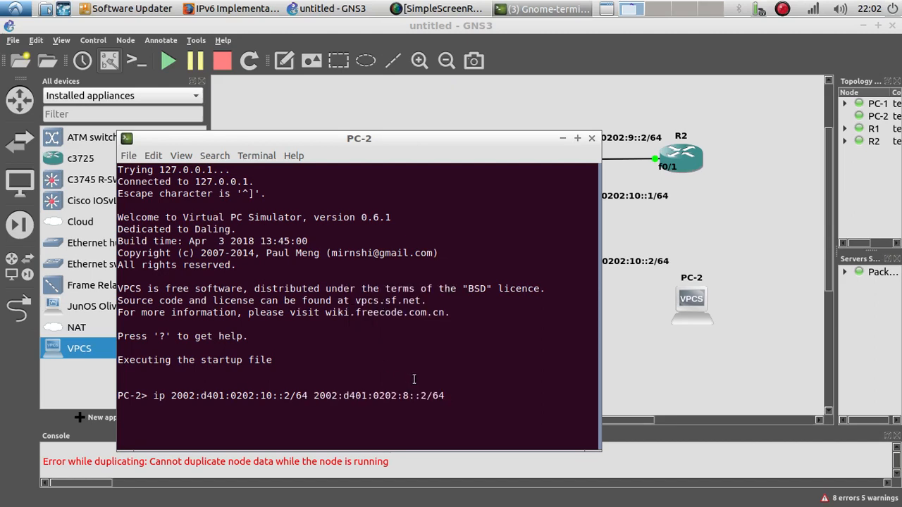
key(BackSpace)
key(BackSpace)
key(BackSpace)
key(BackSpace)
key(BackSpace)
key(BackSpace)
key(BackSpace)
key(BackSpace)
text(:10::1)
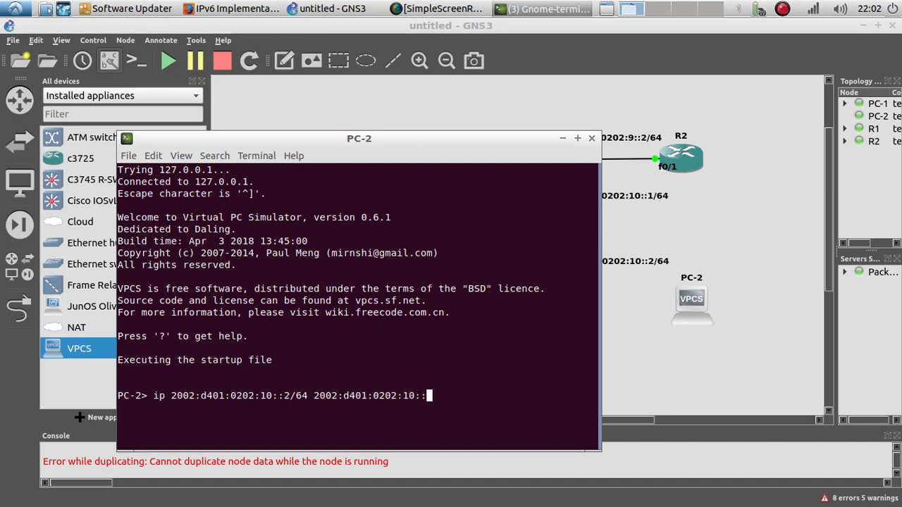
key(Return)
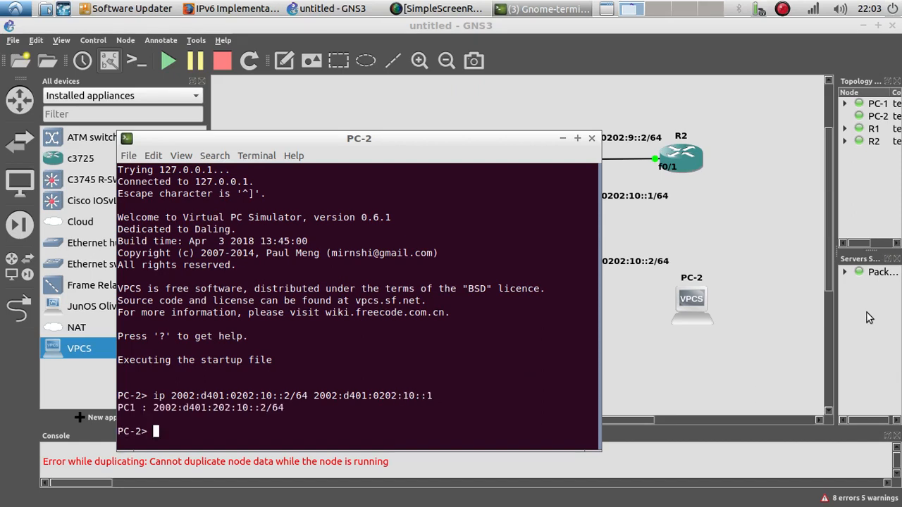
click(685, 209)
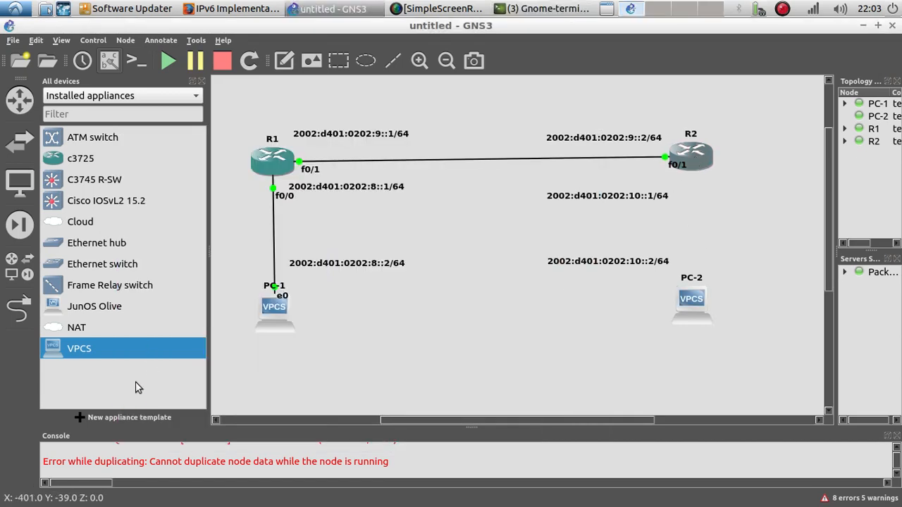
Link PC-2 to R2's FastEthernet0/0 interface and leave link mode
click(20, 308)
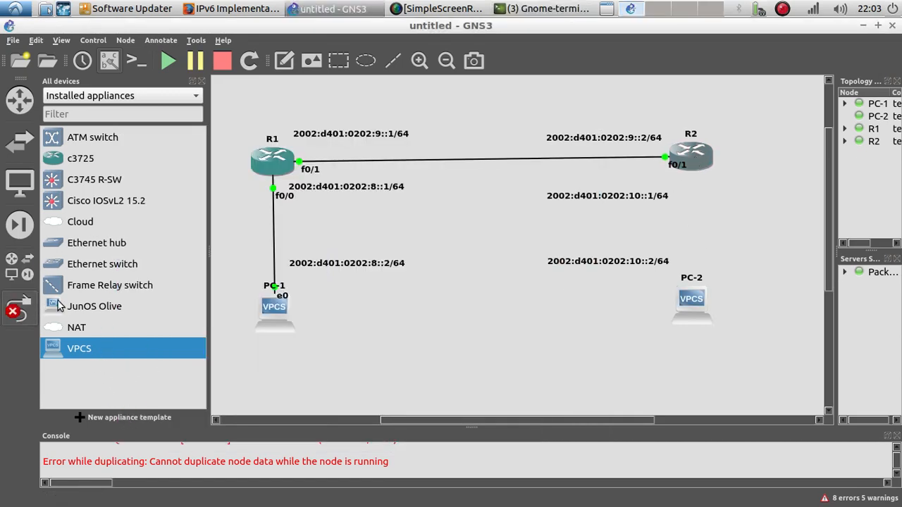
click(682, 302)
click(711, 307)
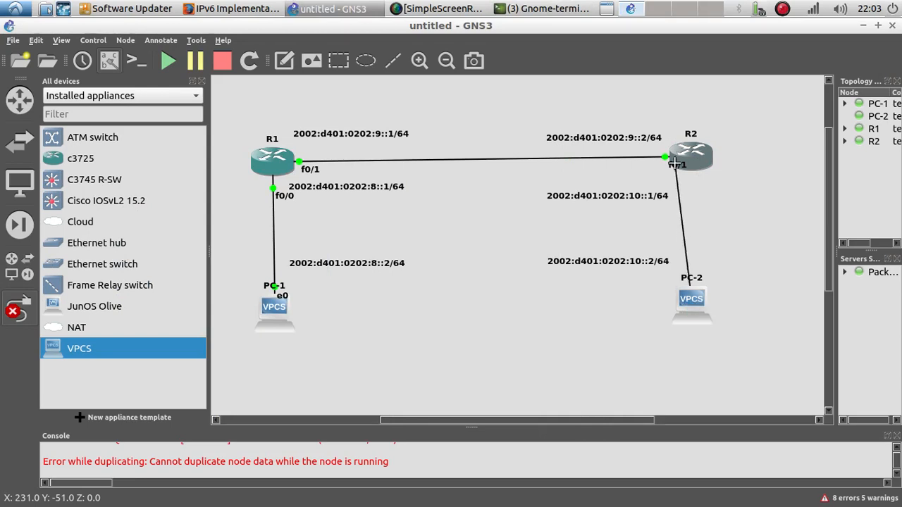
click(694, 158)
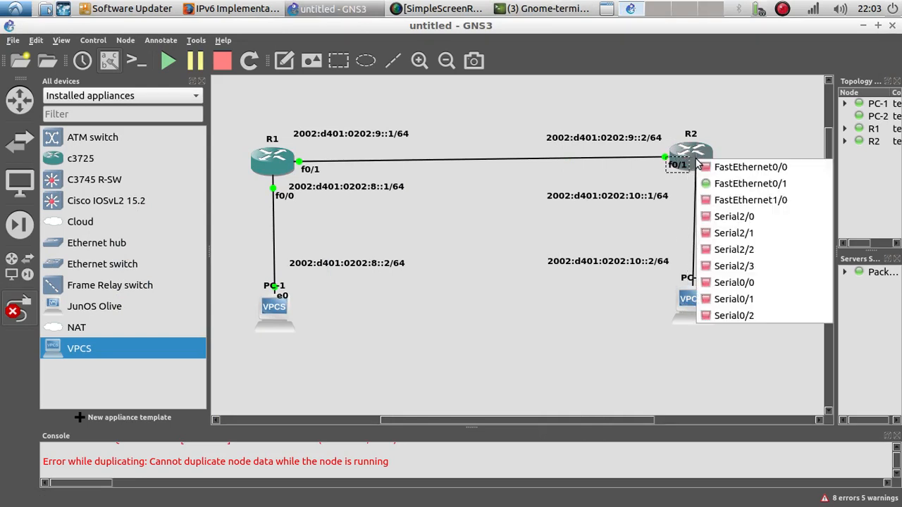
click(732, 167)
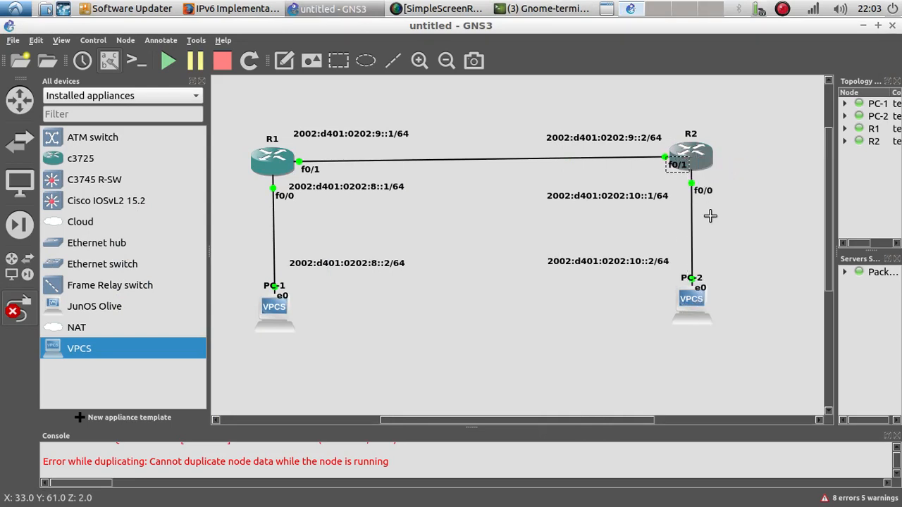
right_click(701, 171)
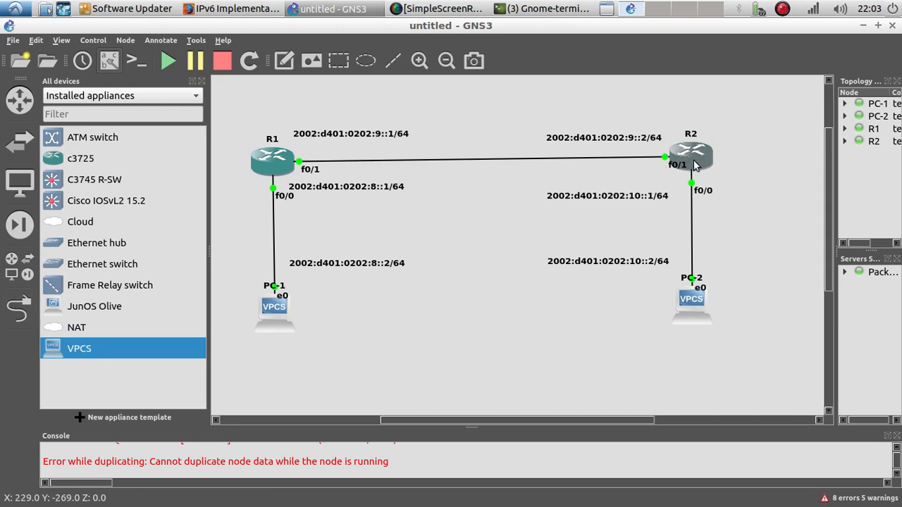
Switch to R2's console and move its window clear of R2 and PC-2 in the topology
right_click(704, 169)
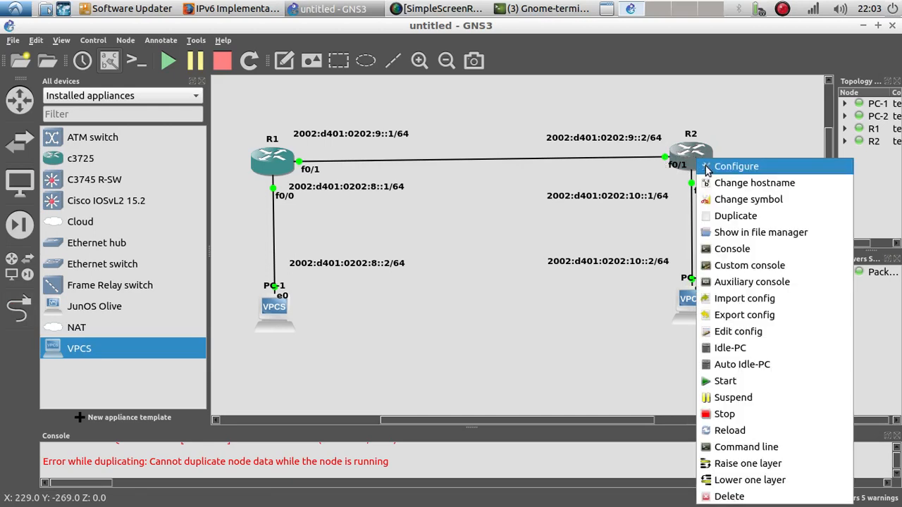
click(542, 8)
click(518, 43)
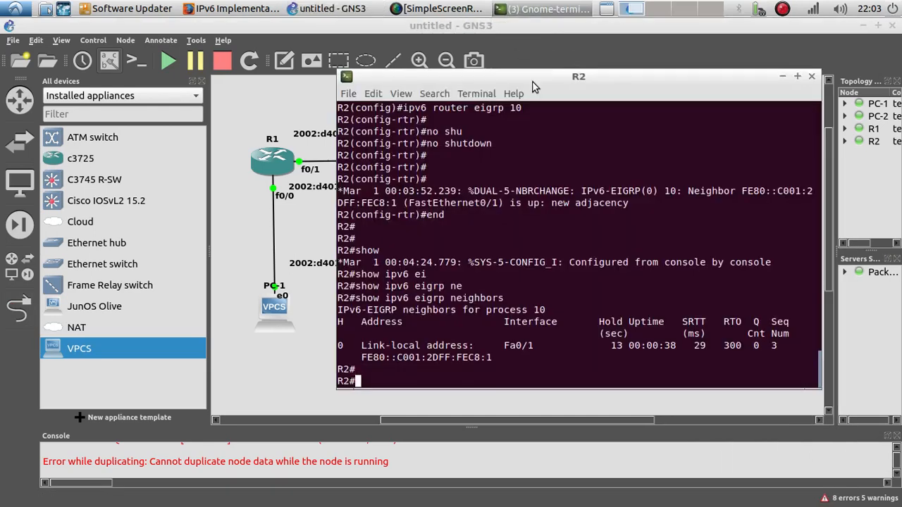
drag(357, 70, 215, 81)
Enter global configuration mode on R2 and select interface f0/0
text(con)
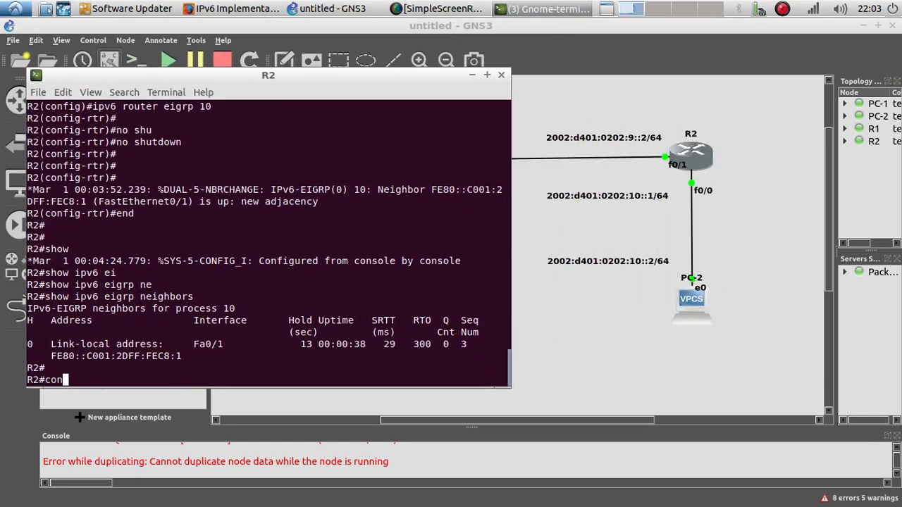
text(fig t)
key(Return)
key(Return)
text(int )
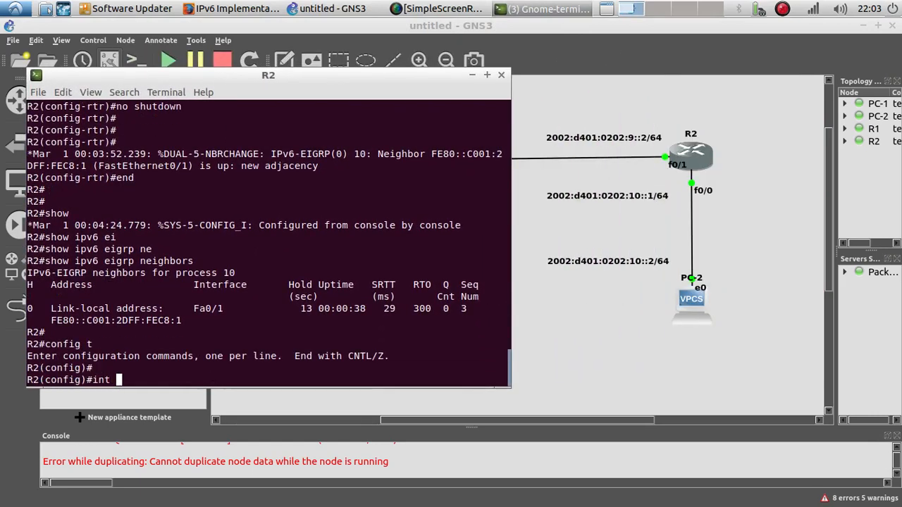
text(f0/0)
key(Return)
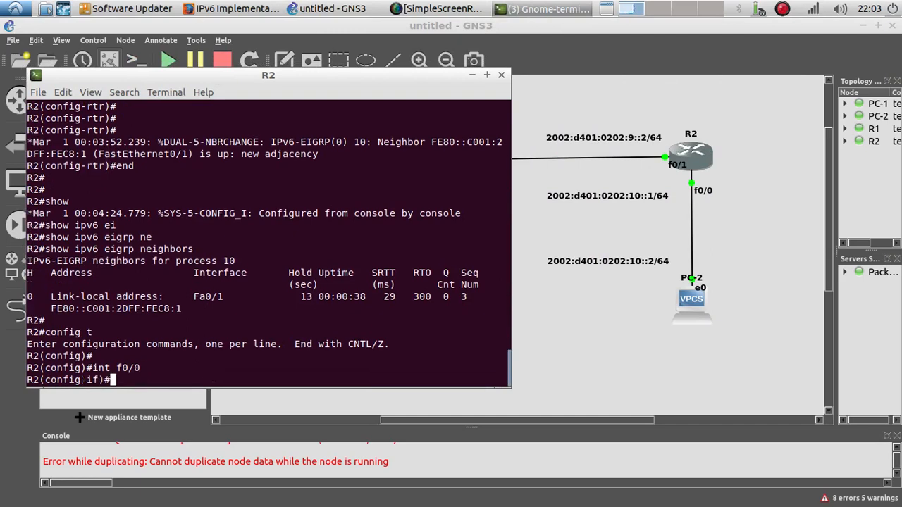
Assign the IPv6 address 2002:d401:0202:10::1/64 to R2's f0/0, adapting the copied PC-1 address
text(ipv6 add)
key(Tab)
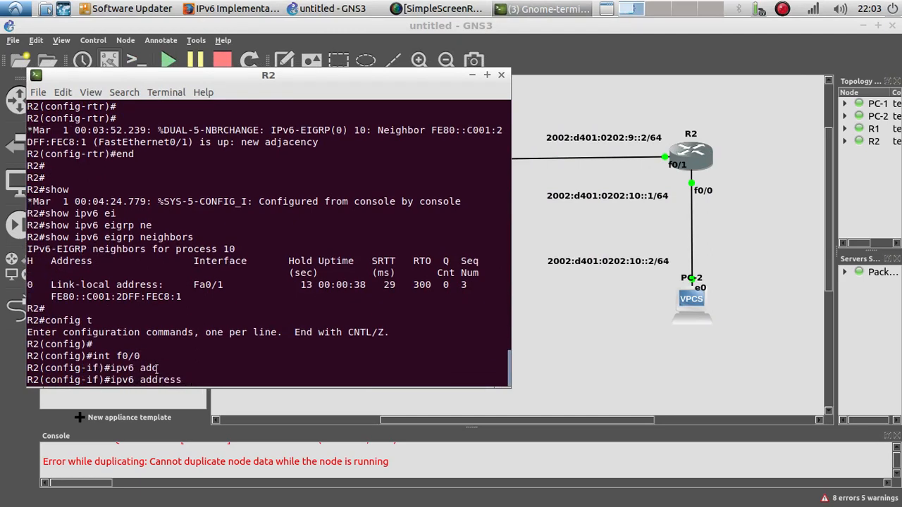
right_click(187, 375)
click(234, 421)
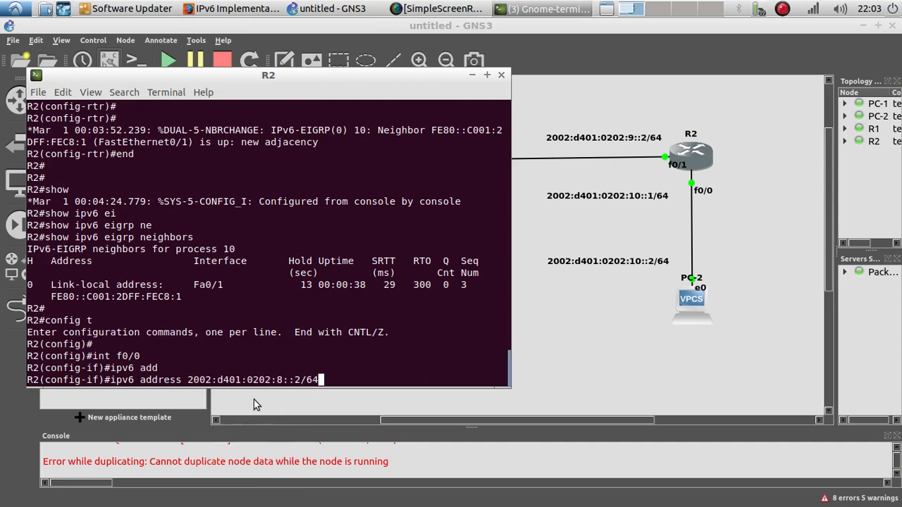
key(Left)
key(Left)
key(BackSpace)
text(1)
key(Left)
key(Left)
key(Left)
key(BackSpace)
text(10)
key(Return)
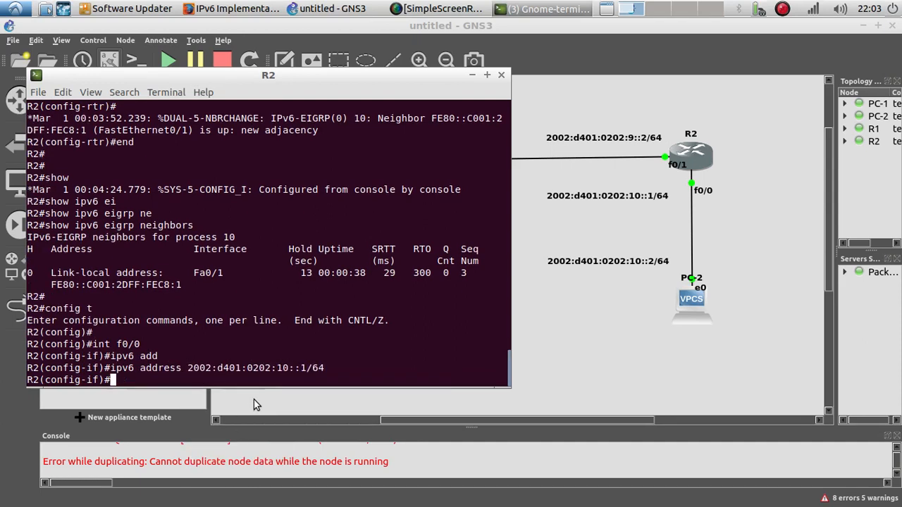
Enable R2's f0/0 interface with no shutdown
text(no shu)
key(Tab)
key(Return)
key(Return)
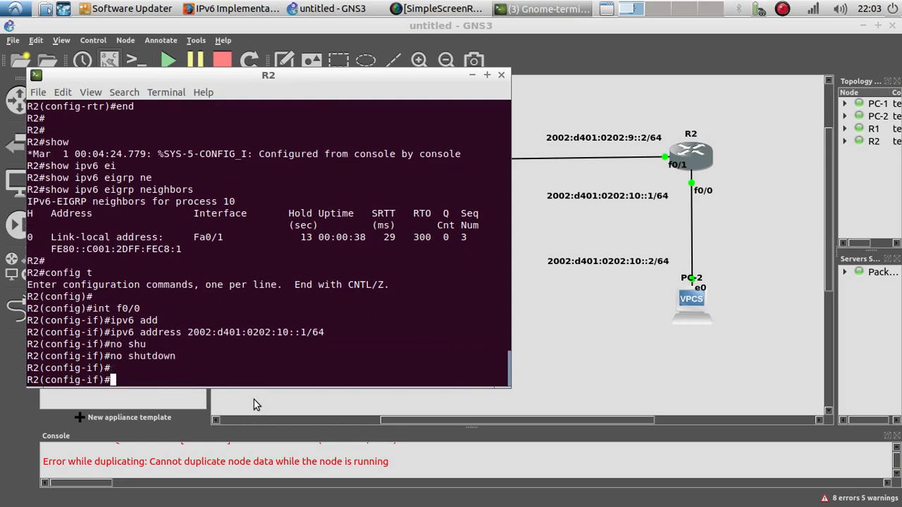
key(Return)
key(Return)
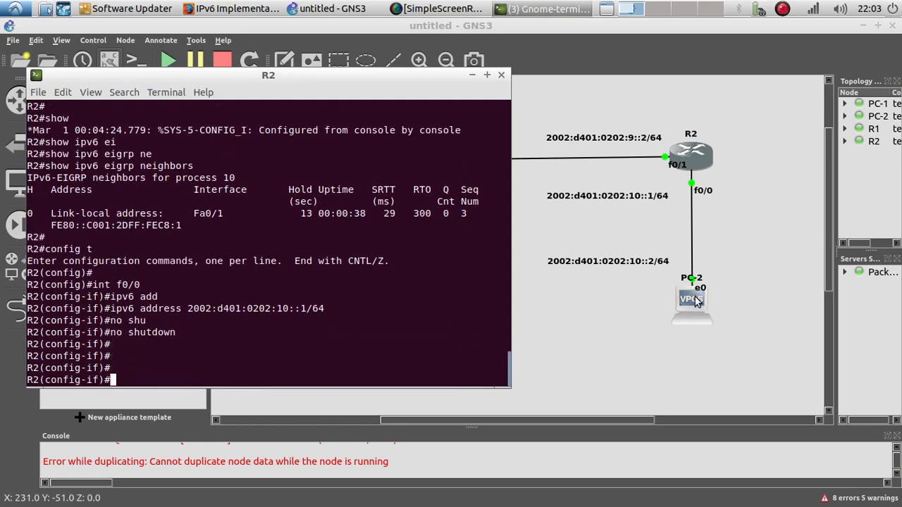
Switch to PC-2's console and begin a ping command with the copied address 2002:d401:0202:8::2/64
click(539, 8)
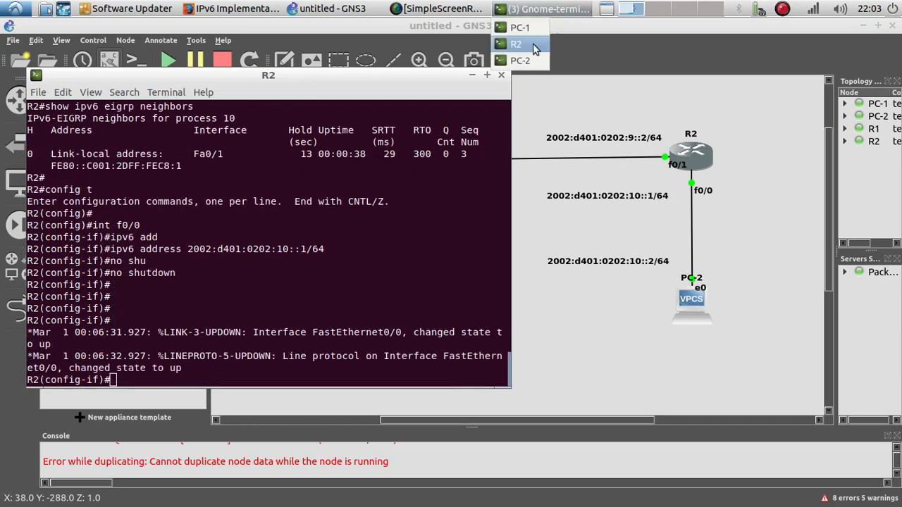
click(519, 62)
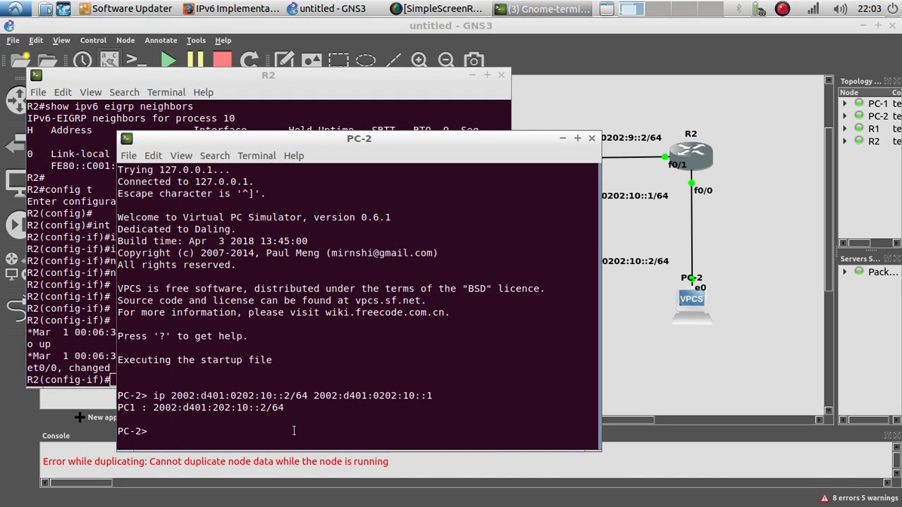
text(ping)
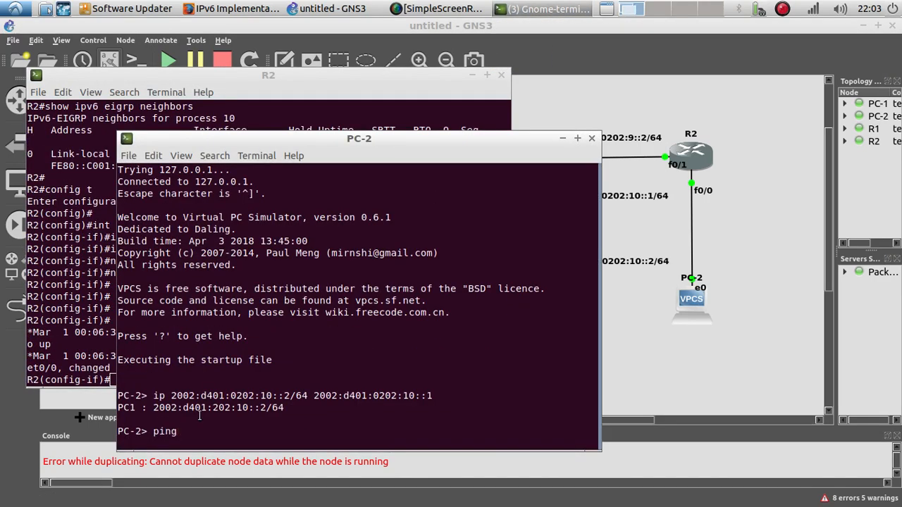
right_click(224, 428)
click(252, 339)
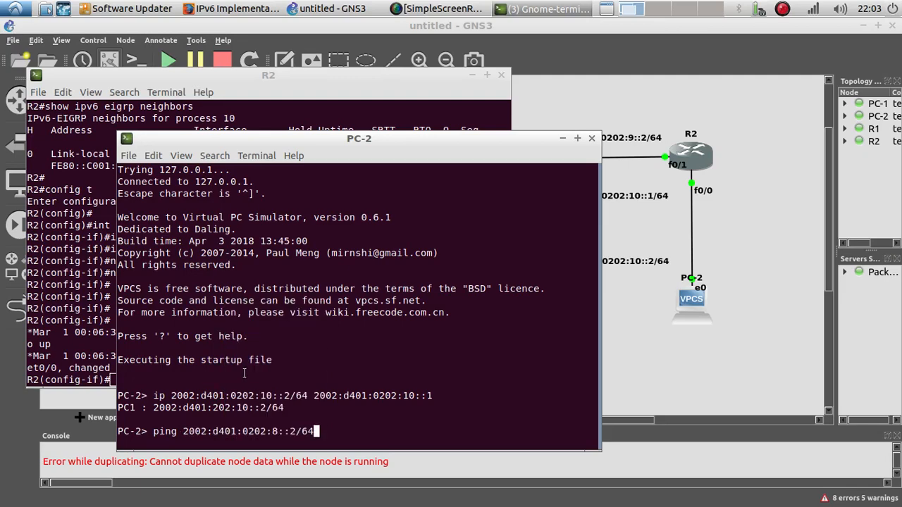
Change the ping target to 2002:d401:0202:10::1, run the ping and highlight the replies
key(BackSpace)
key(BackSpace)
key(BackSpace)
key(BackSpace)
key(Left)
key(Left)
key(BackSpace)
text(10)
key(Right)
key(Right)
text(1)
key(Return)
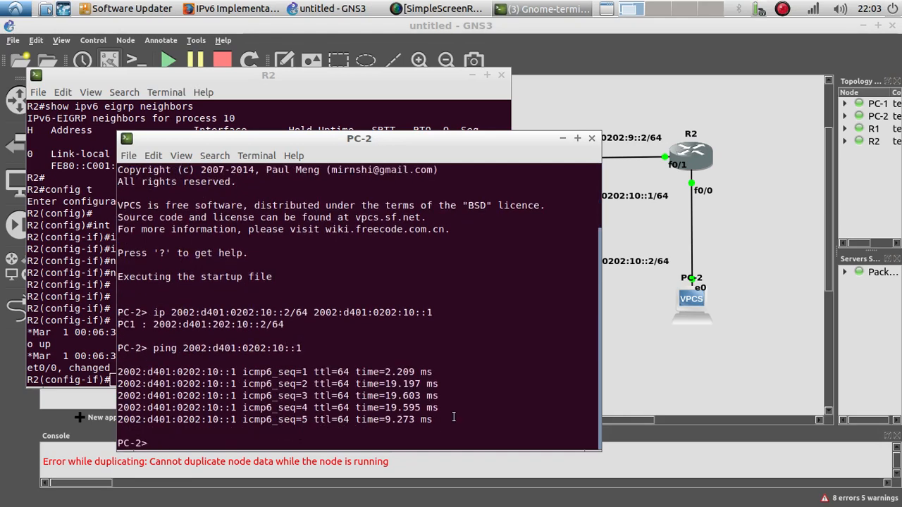
drag(447, 419, 115, 369)
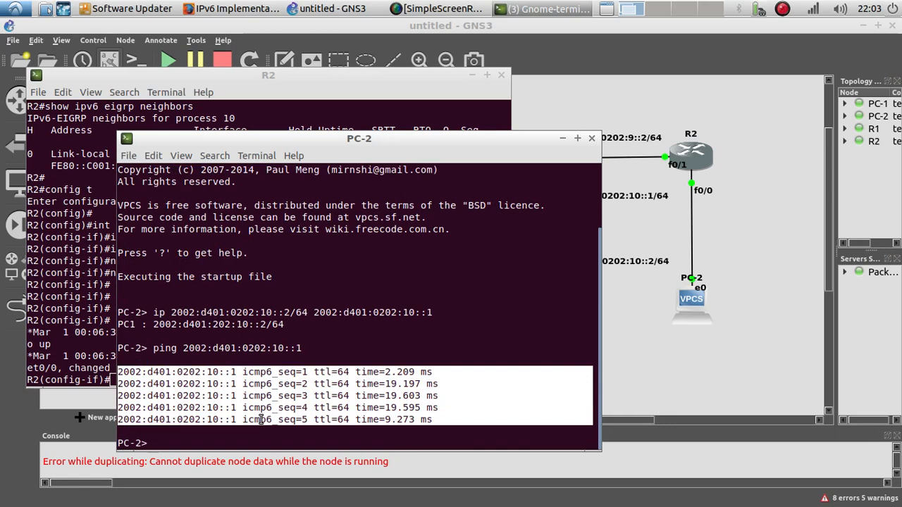
Ping R2's f0/1 address 2002:d401:0202:9::2 from PC-2 by editing the previous command
key(Up)
key(Left)
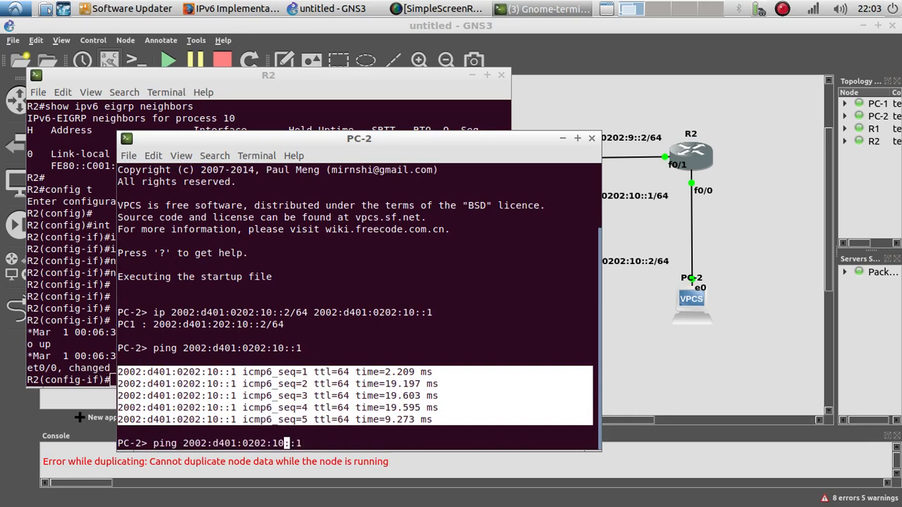
key(BackSpace)
key(BackSpace)
text(9)
key(End)
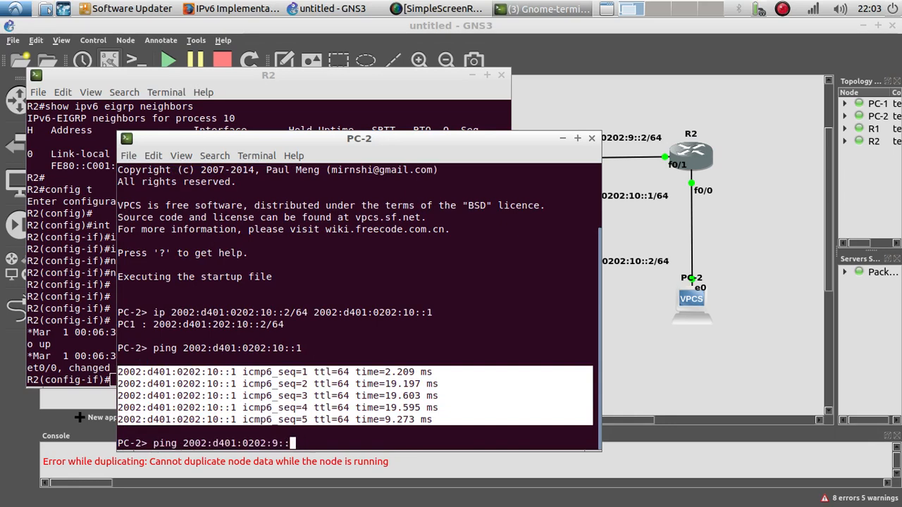
scroll(358, 310, up, 1)
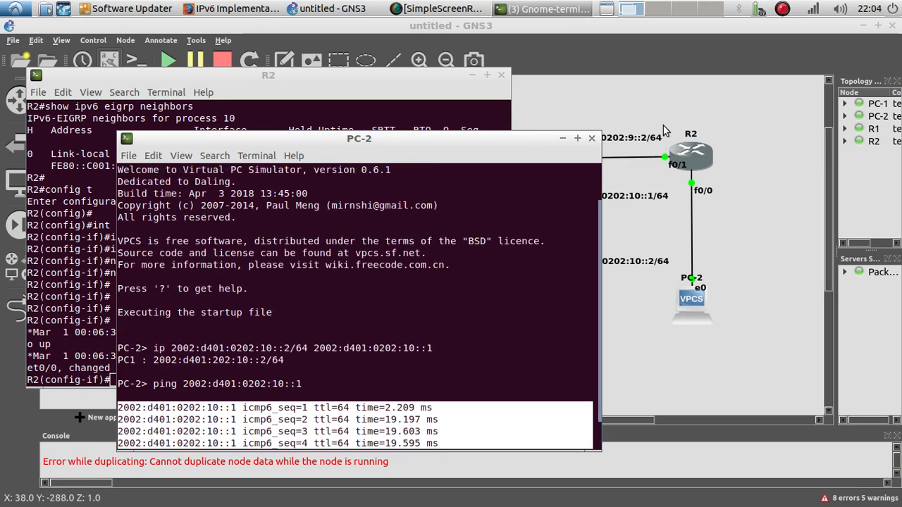
key(BackSpace)
text(2)
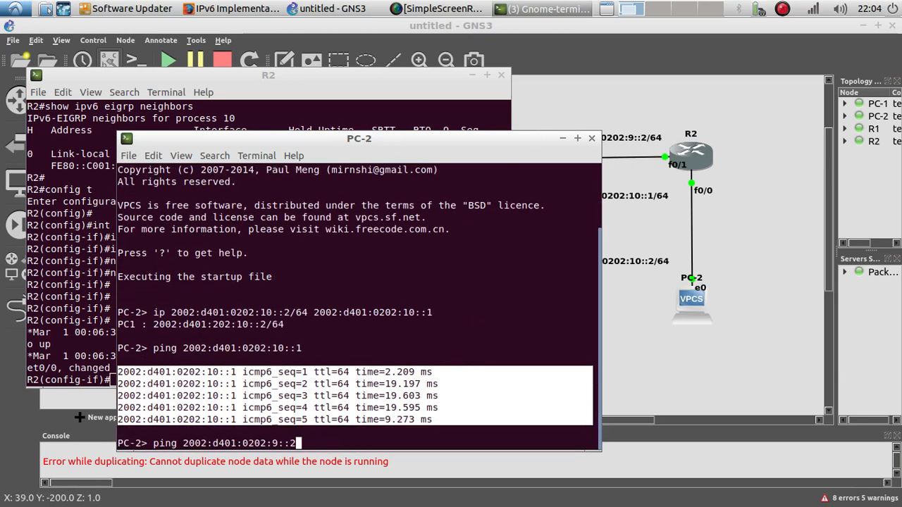
key(Return)
Ping R1's f0/1 address 2002:d401:0202:9::1 from PC-2
key(Up)
key(BackSpace)
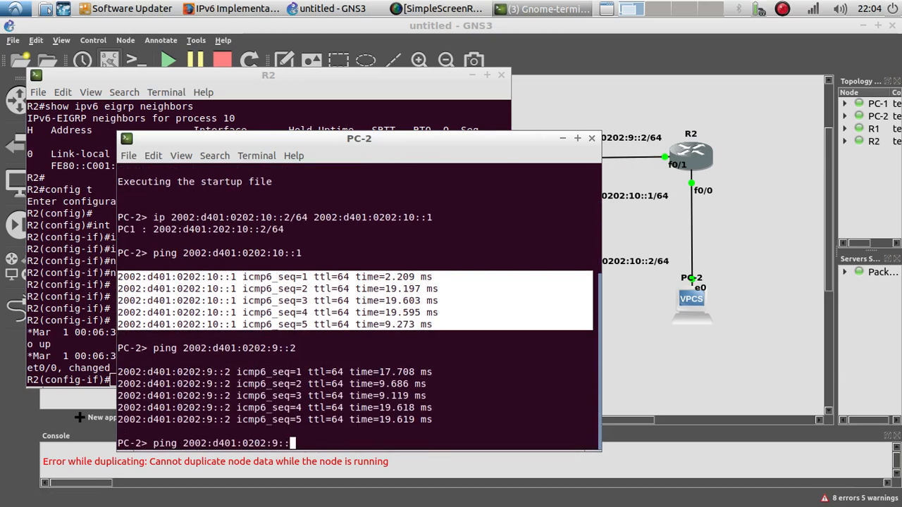
text(1)
key(Return)
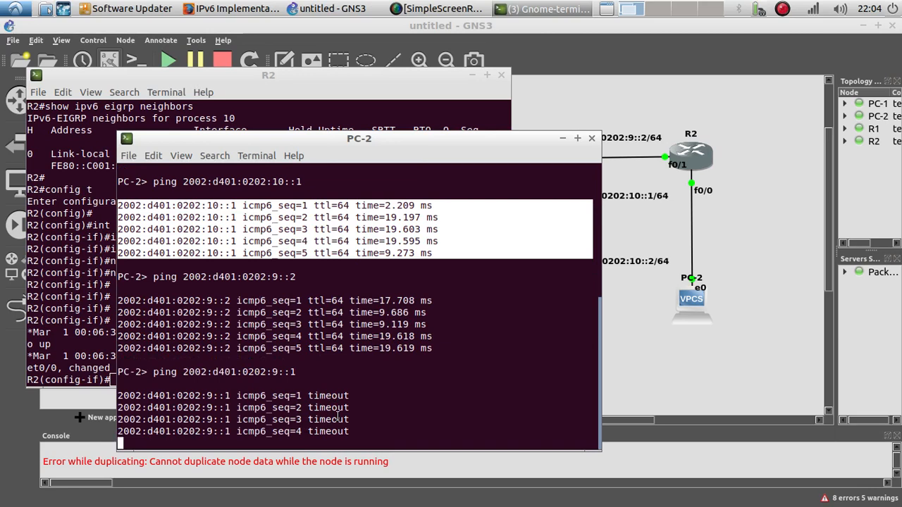
Enable EIGRP for IPv6 process 10 on R2's f0/0 interface
click(399, 88)
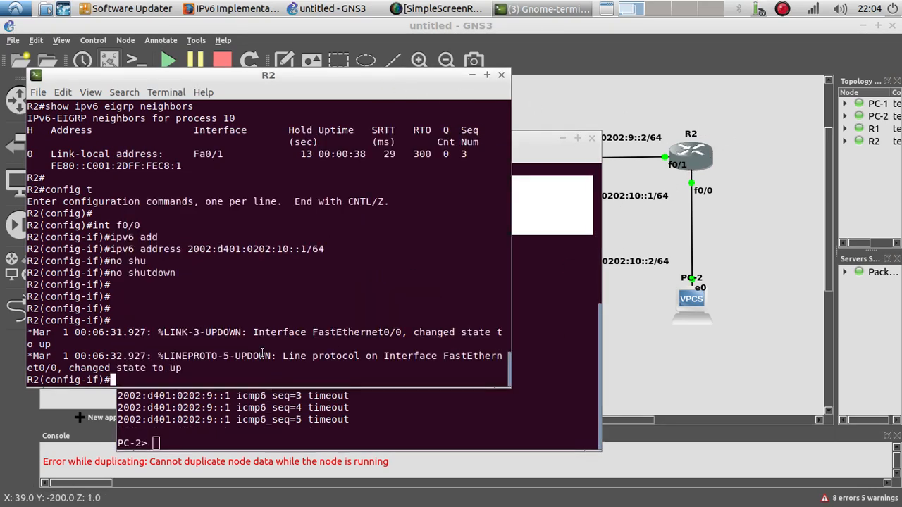
text(int f0/)
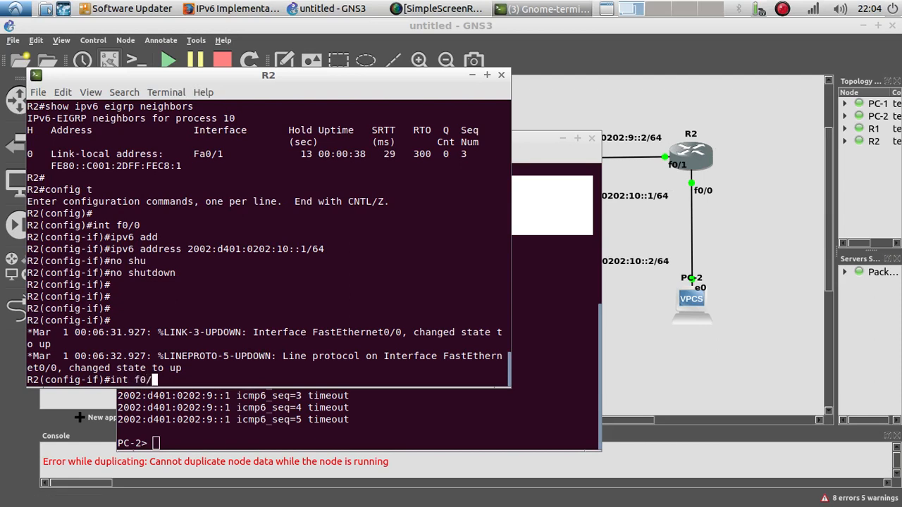
text(0)
key(Return)
text(ipv)
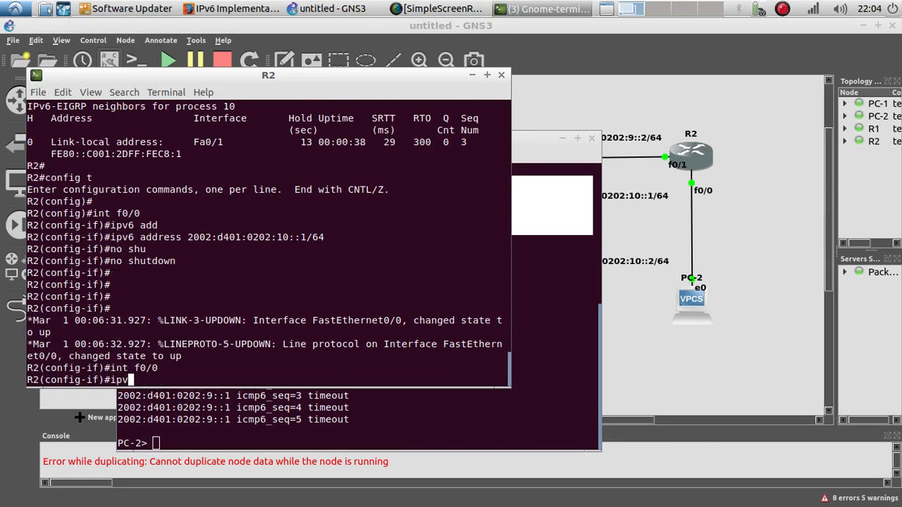
text(6 ei)
key(Tab)
text(10)
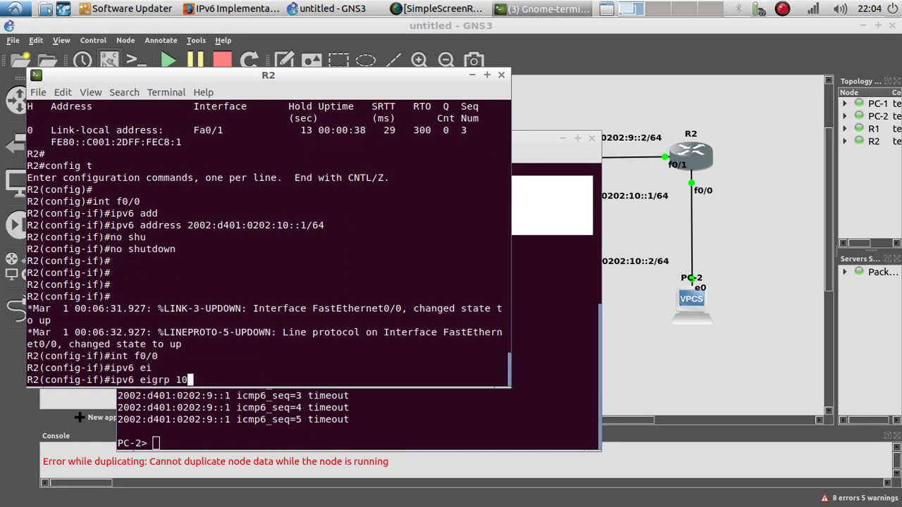
key(Return)
Return to PC-2's console and repeat the ping to 2002:d401:0202:9::1
click(273, 443)
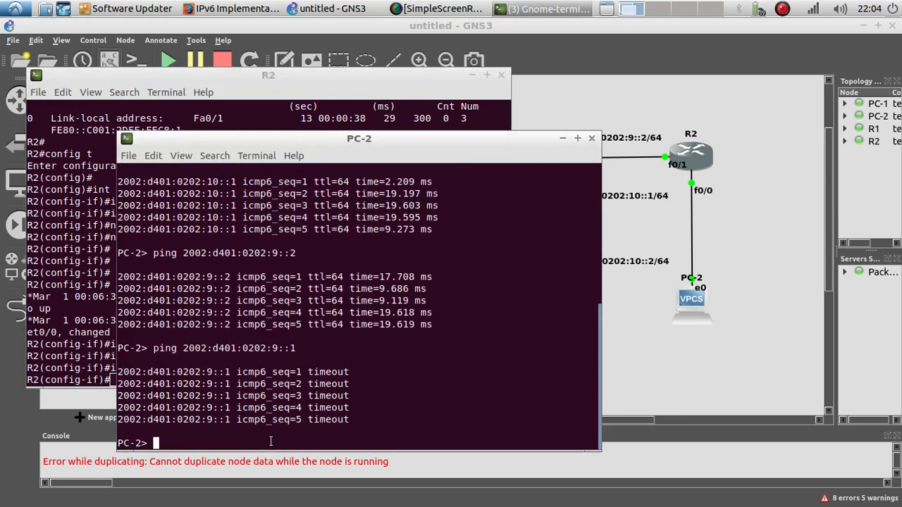
key(Up)
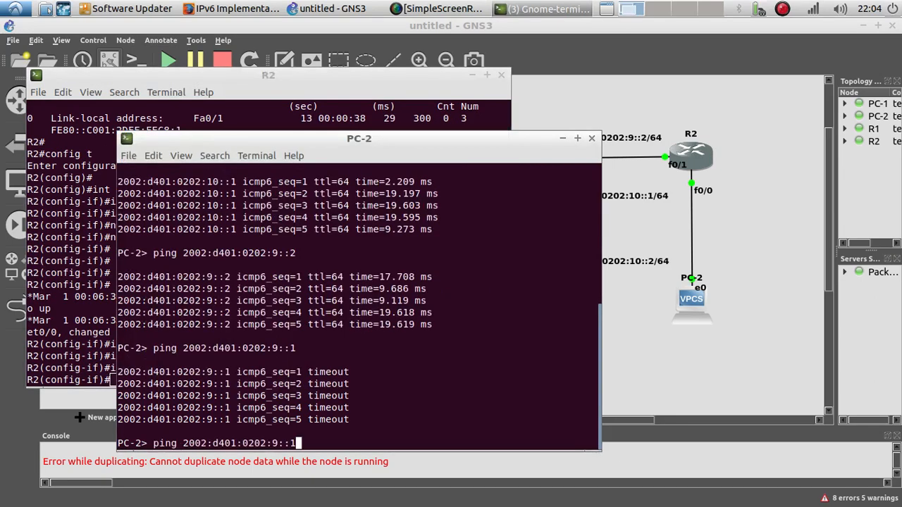
key(Return)
Ping R1's f0/0 address 2002:d401:0202:8::1 from PC-2 and recall the command
key(Up)
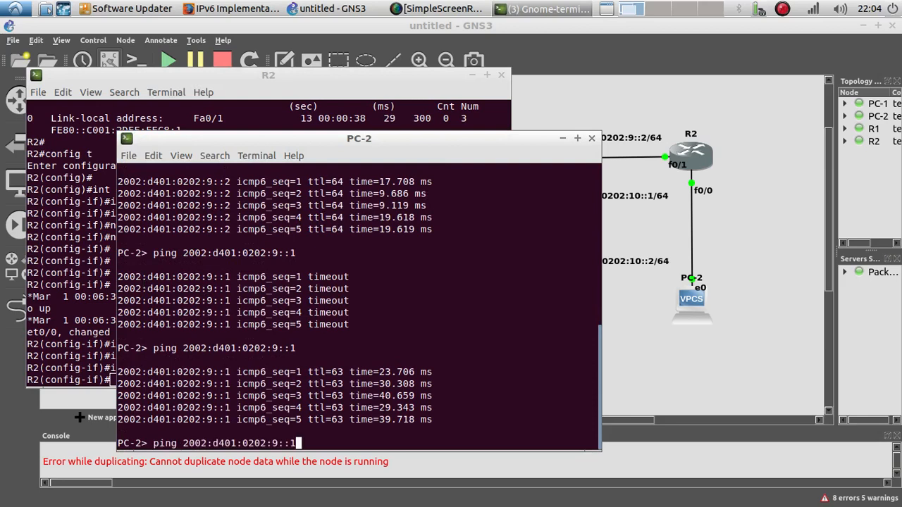
key(Left)
key(Left)
key(BackSpace)
text(8)
key(Return)
key(Up)
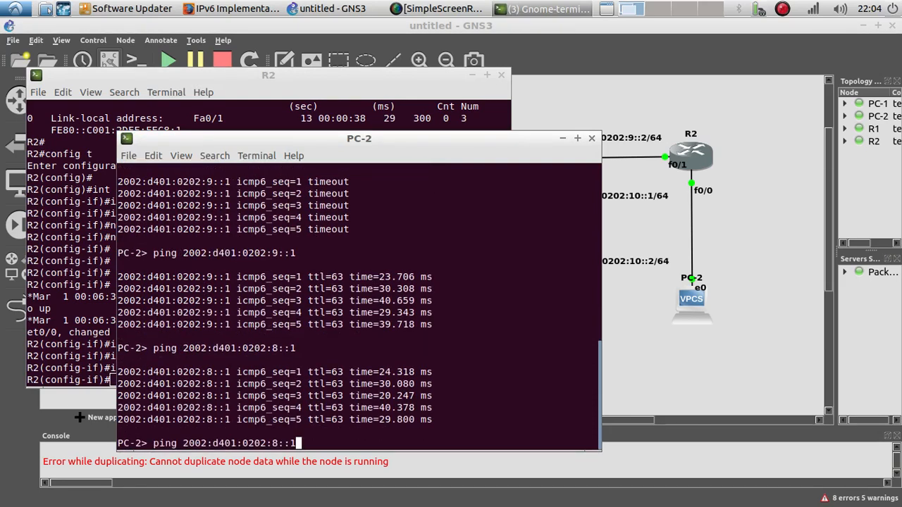
Ping PC-1's address 2002:d401:0202:8::2 from PC-2 and highlight the replies
key(BackSpace)
text(2)
key(Return)
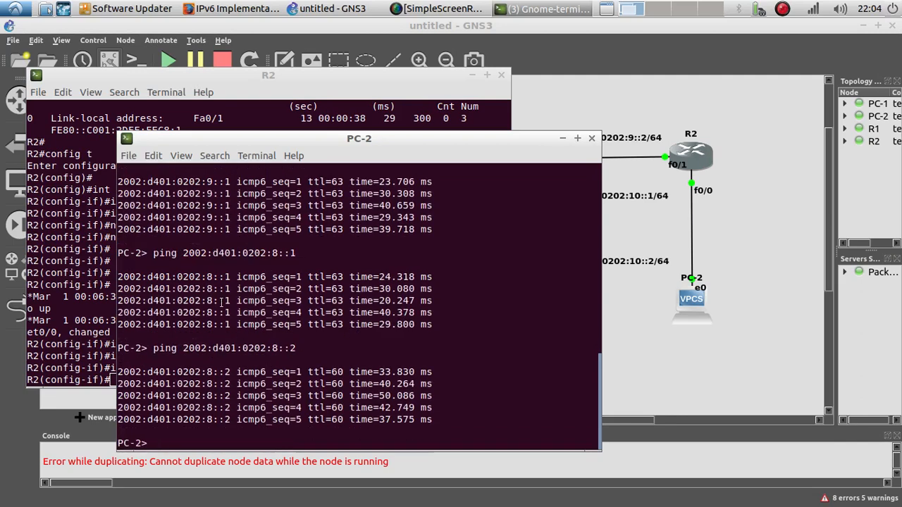
drag(433, 420, 120, 372)
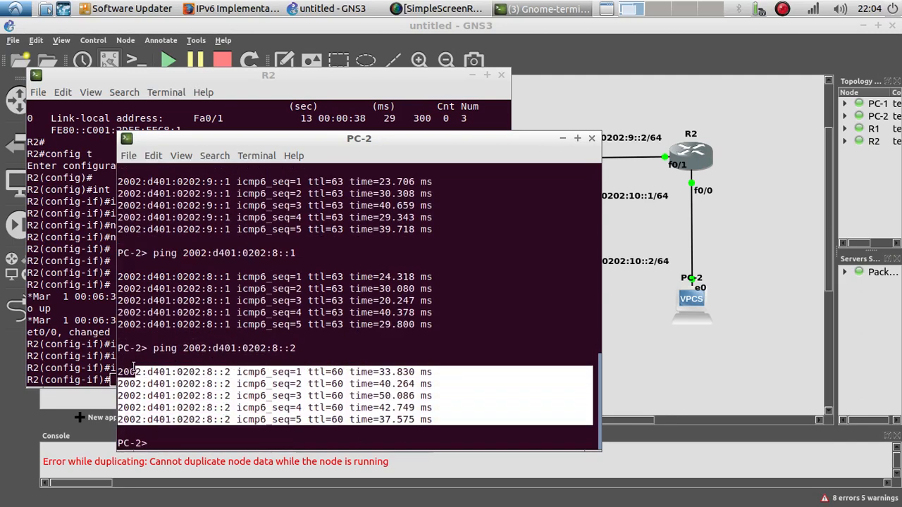
Exit configuration mode on R2, display its IPv6 routing table, and highlight the EIGRP route's code and prefix
click(99, 329)
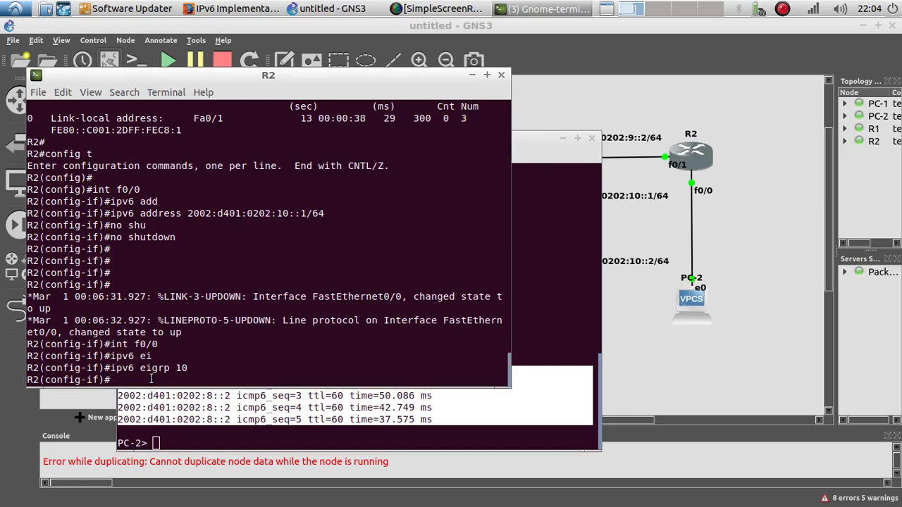
text(end)
key(Return)
text(show ipv)
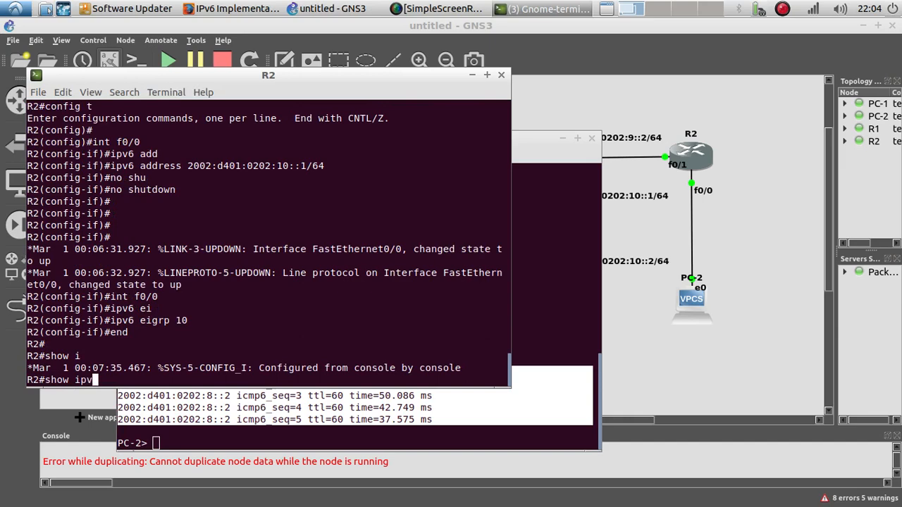
text(6 route)
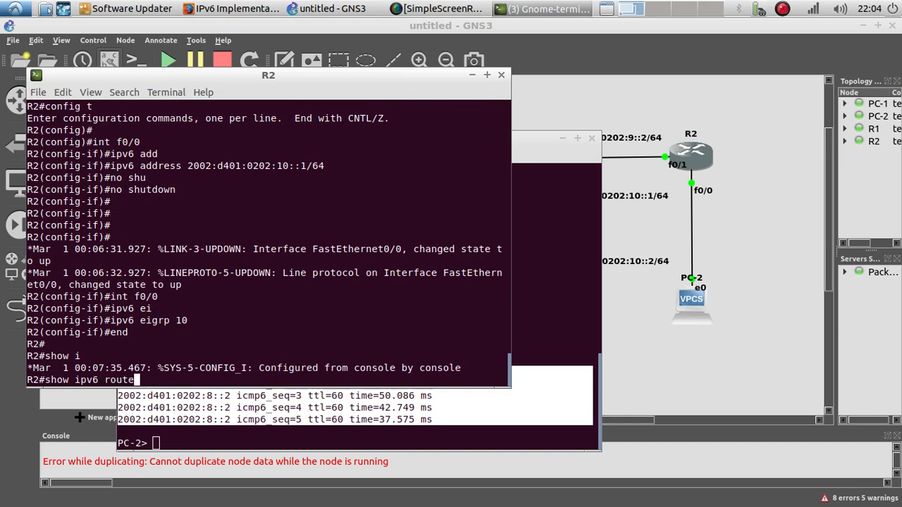
key(Return)
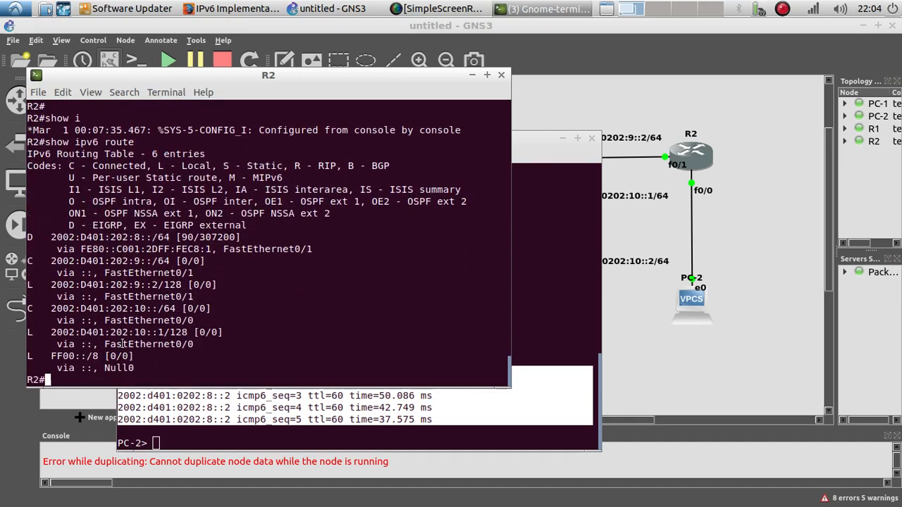
drag(38, 237, 28, 237)
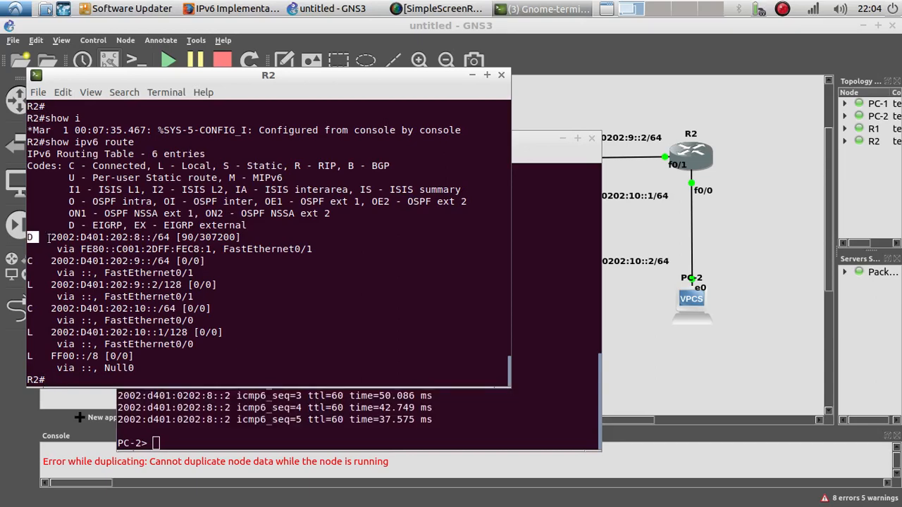
drag(53, 237, 138, 240)
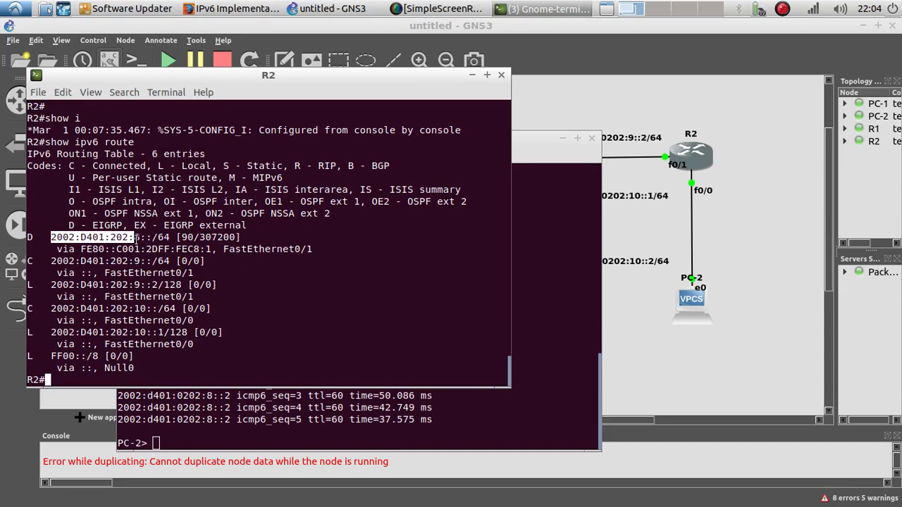
Return to the topology and move PC-1 and PC-2 slightly upward, leaving nothing selected
click(614, 293)
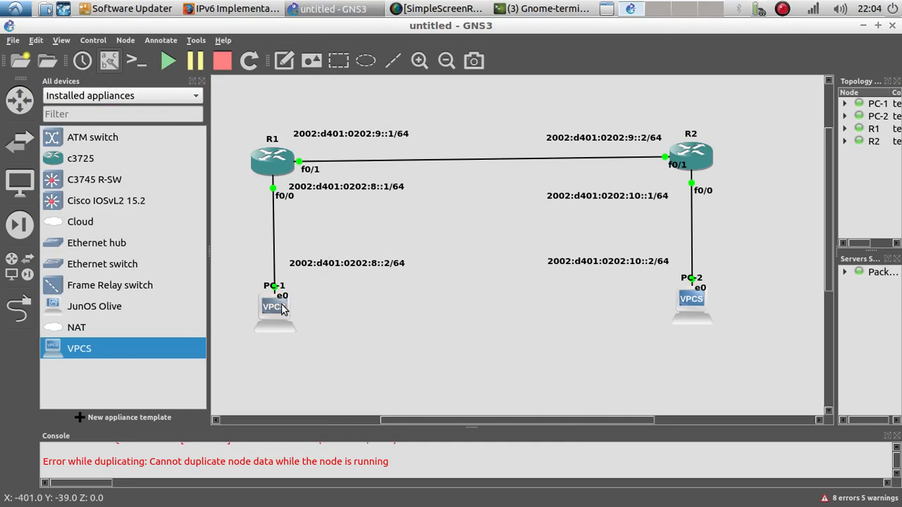
drag(281, 305, 279, 303)
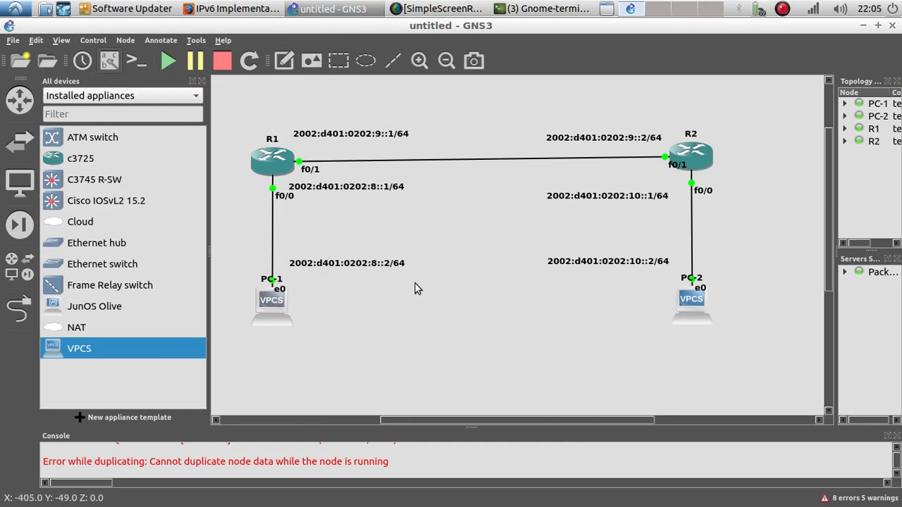
drag(684, 310, 682, 300)
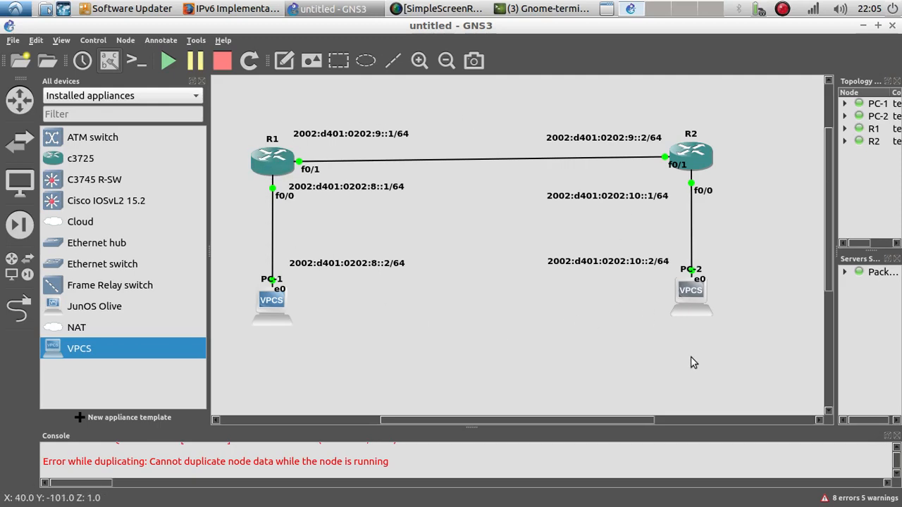
drag(748, 350, 219, 107)
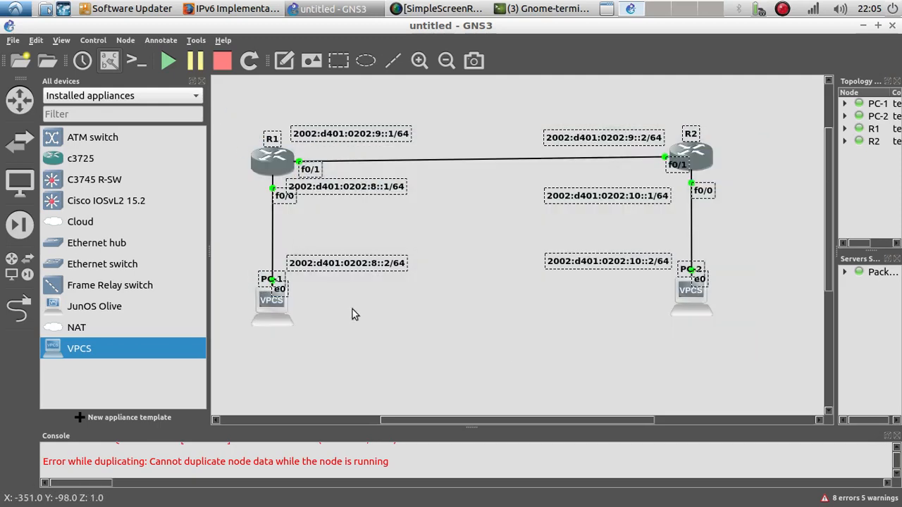
click(364, 346)
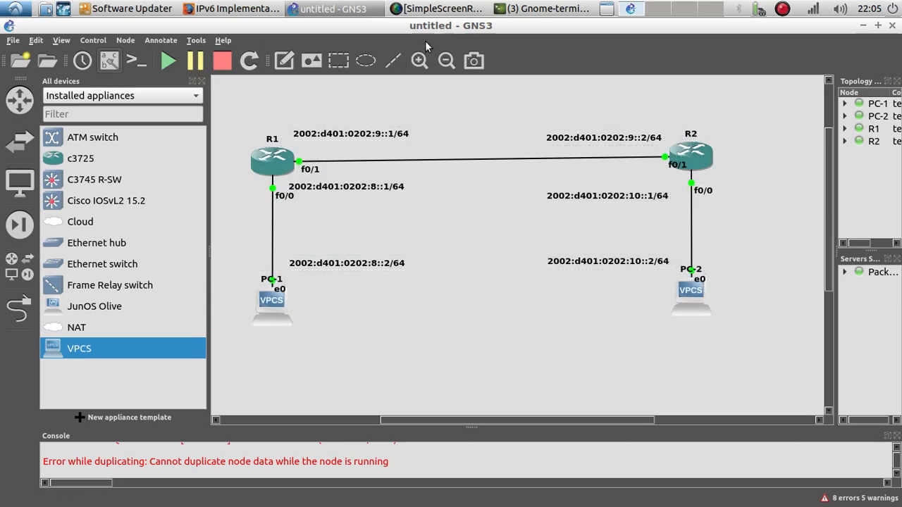
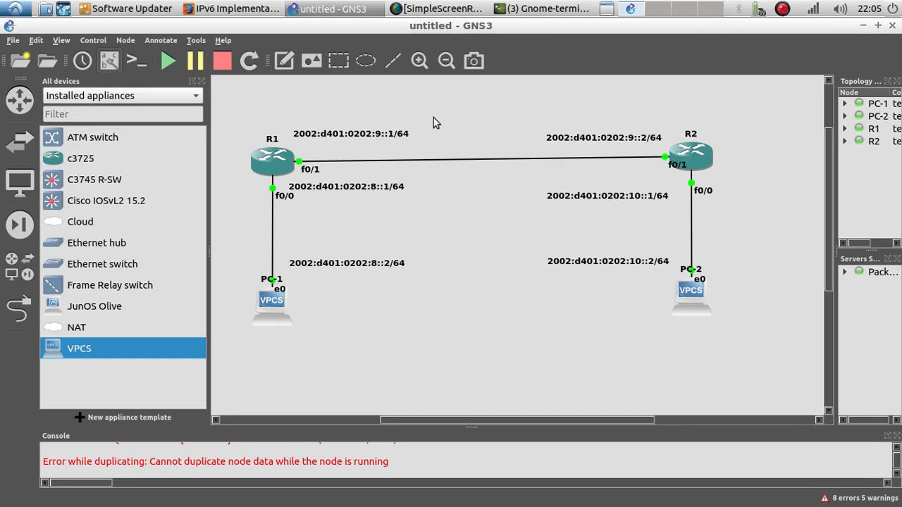
Switch to Firefox, open the Twitter profile twitter.com/CCNADailyTIPS in a new tab, and highlight the handle in the address
click(229, 9)
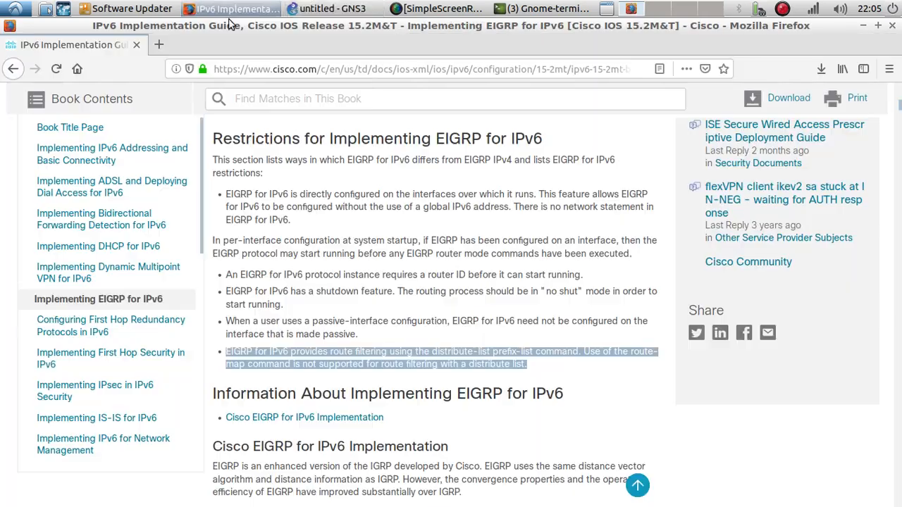
click(159, 45)
text(twitter.com/)
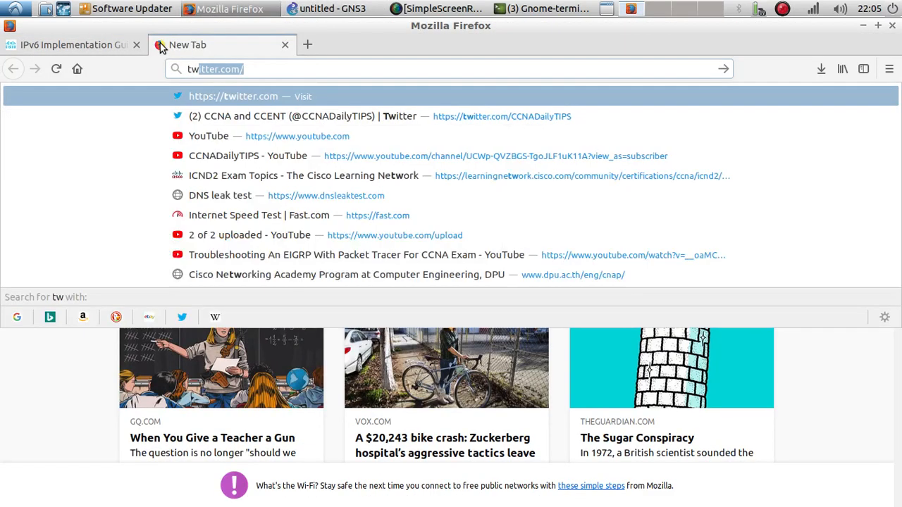
key(Return)
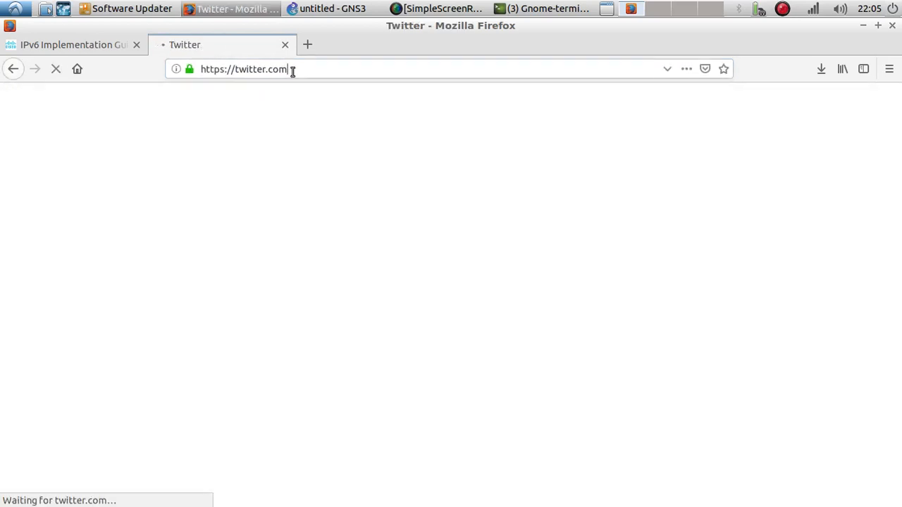
click(298, 75)
key(Down)
key(Down)
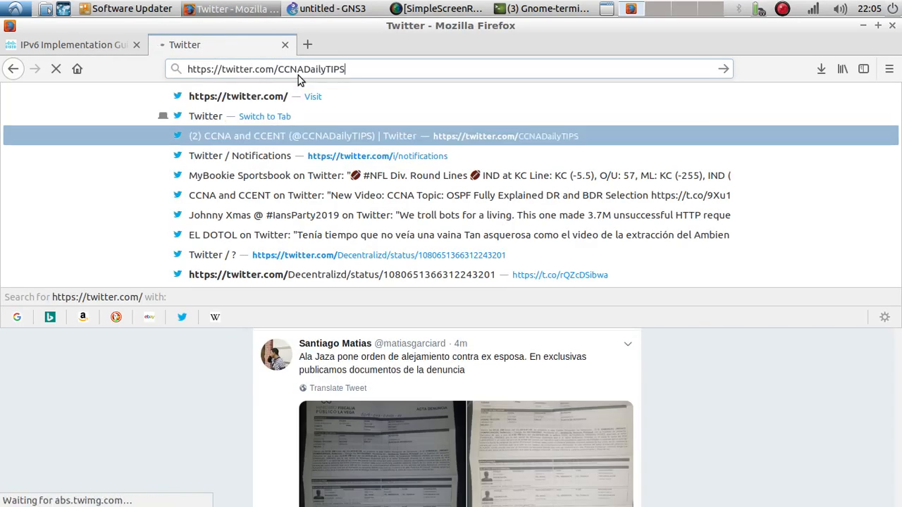
key(Return)
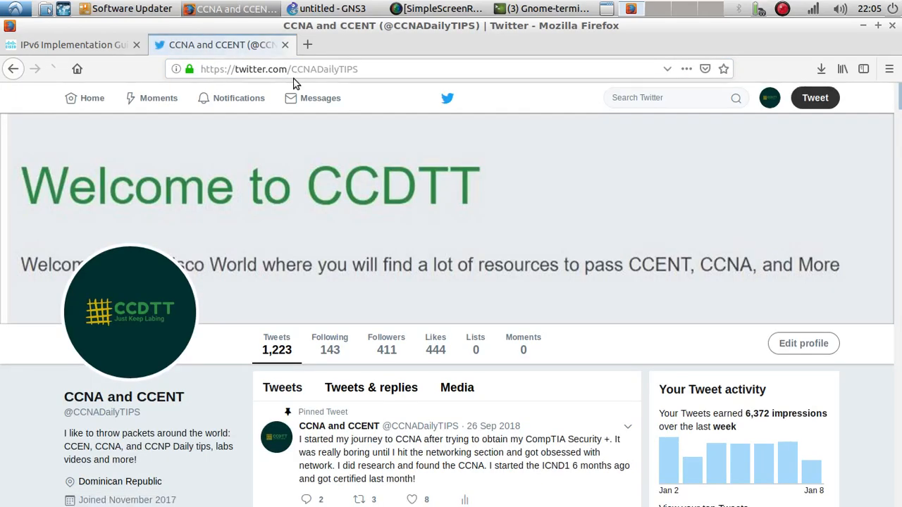
drag(291, 73, 369, 77)
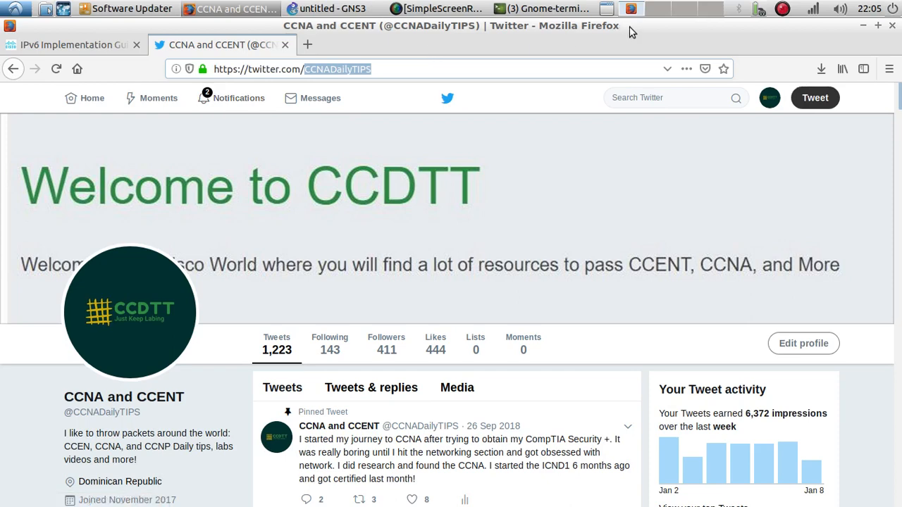
click(783, 8)
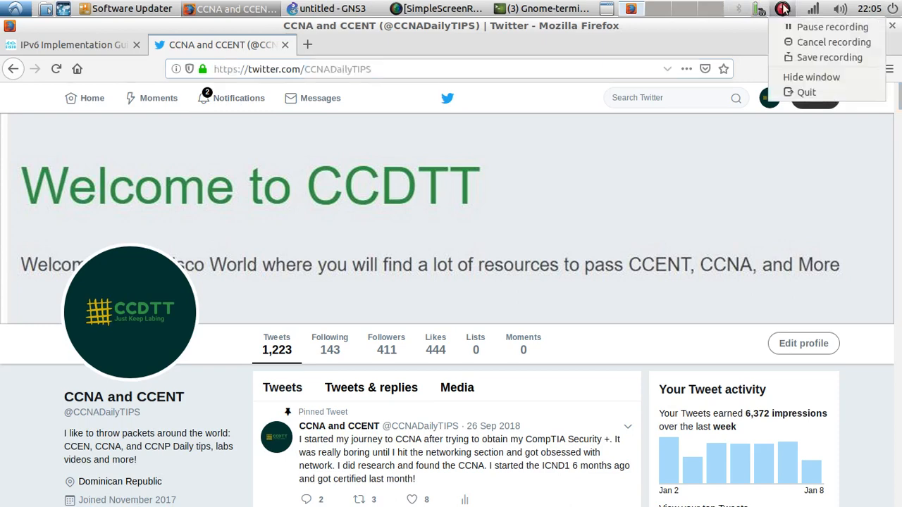